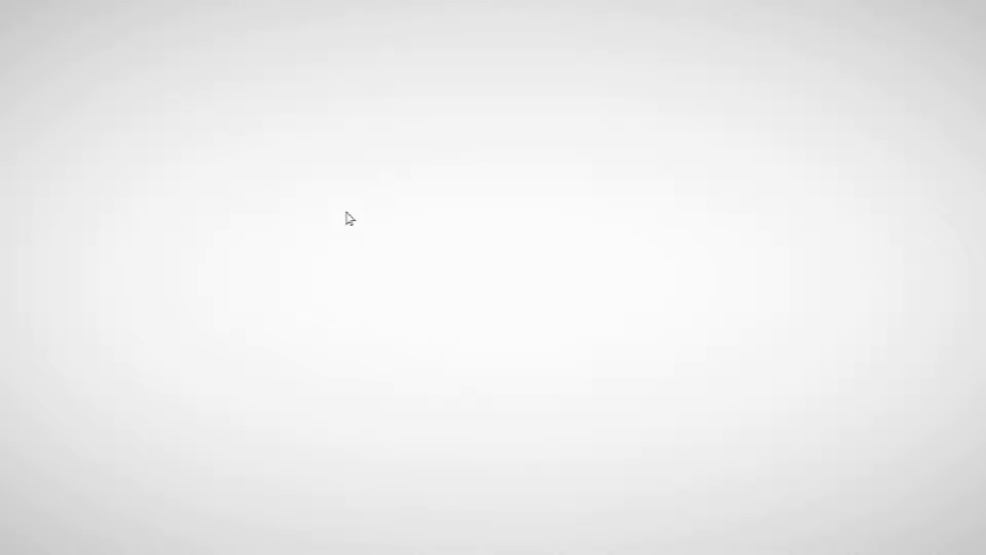
Open the 1080 × 1080 px MAXIMIZE Youth camp 2021 flyer as a background layer.
left_click_drag(335, 204, 651, 351)
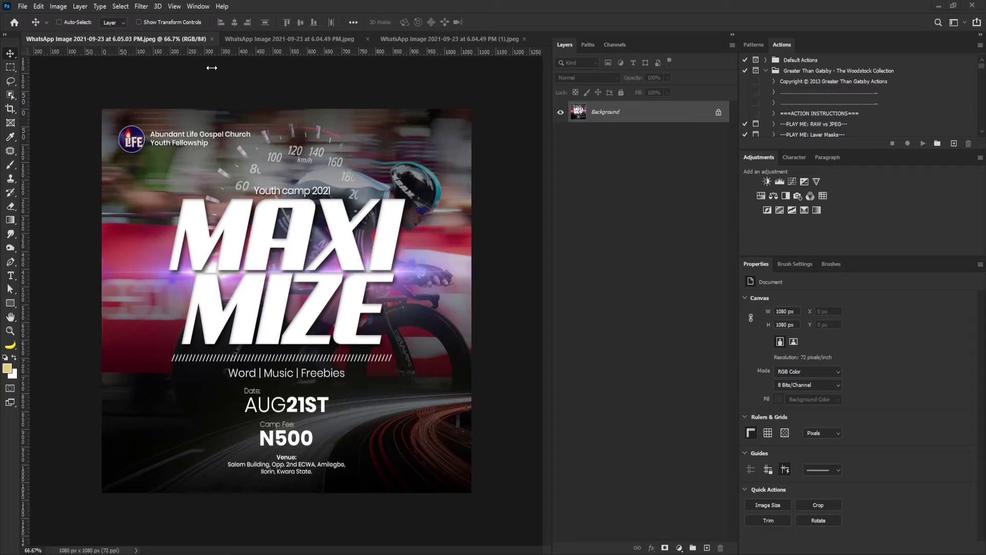
Add Layer 1 and Layer 2 above the background and set the foreground to black.
key("ctrl+shift+alt+n")
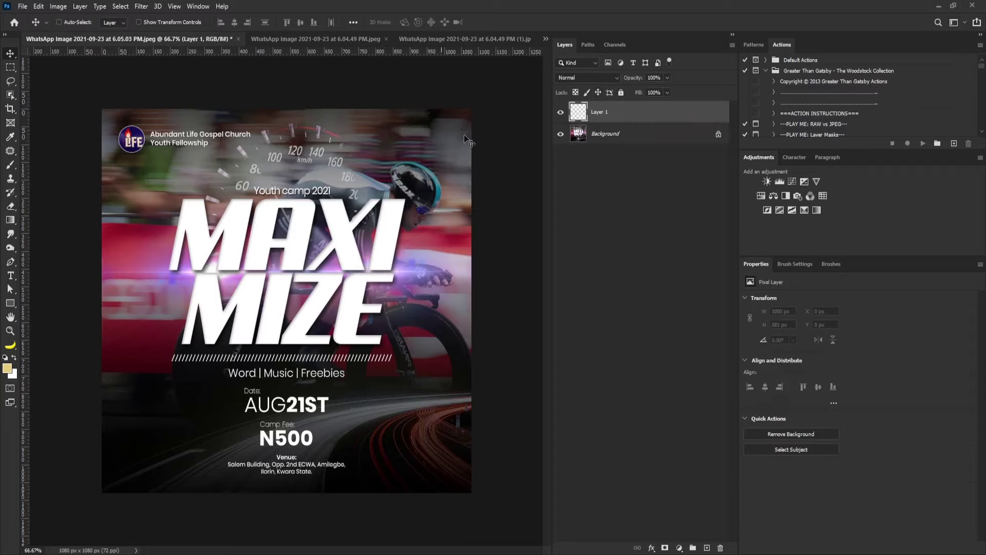
left_click(707, 547)
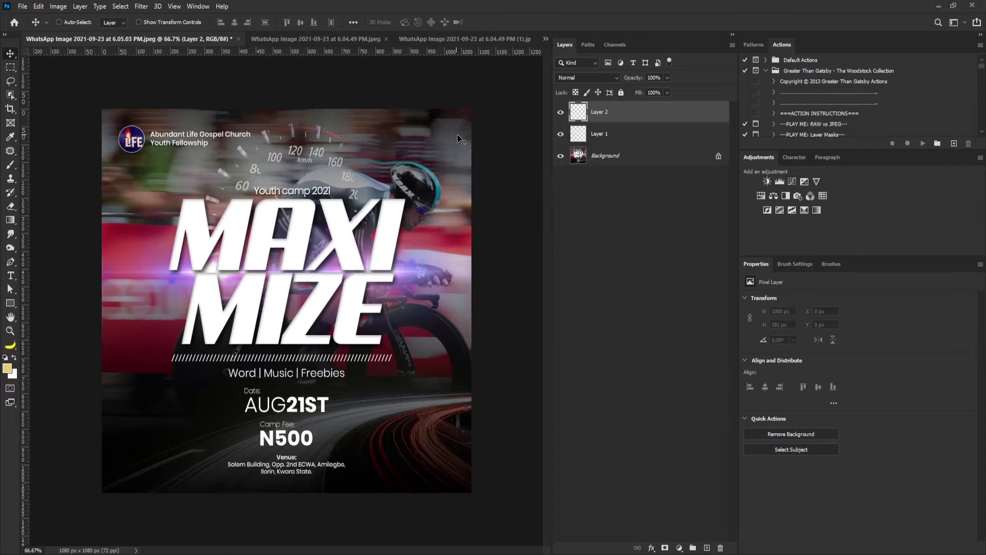
left_click(7, 368)
left_click(434, 321)
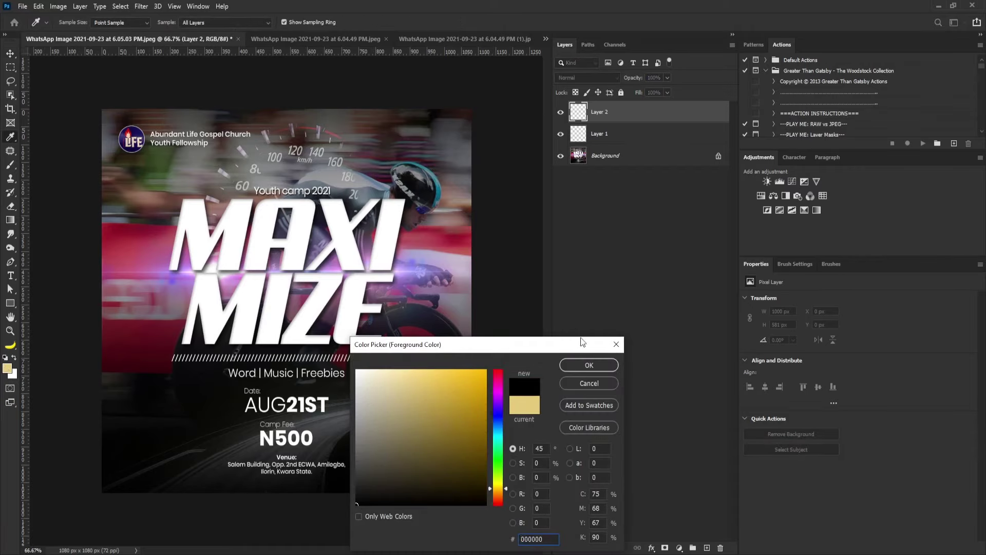
left_click(585, 364)
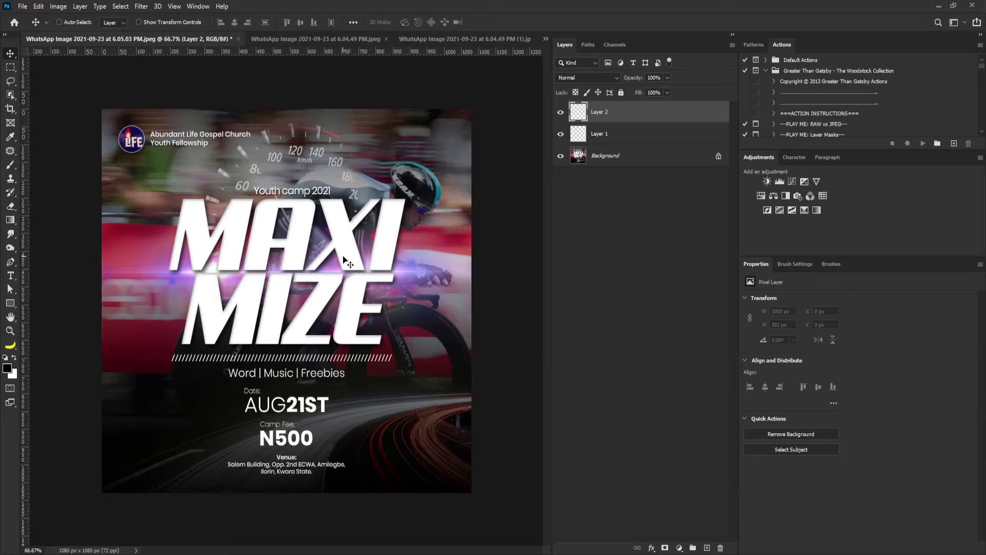
Change the foreground colour to vivid purple 9f05cc.
left_click(7, 368)
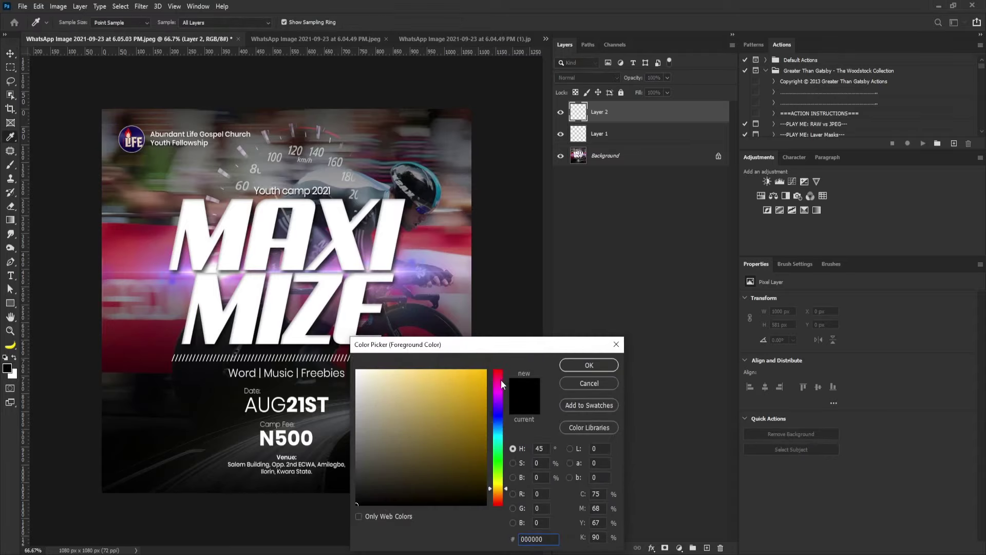
left_click(498, 372)
left_click(593, 362)
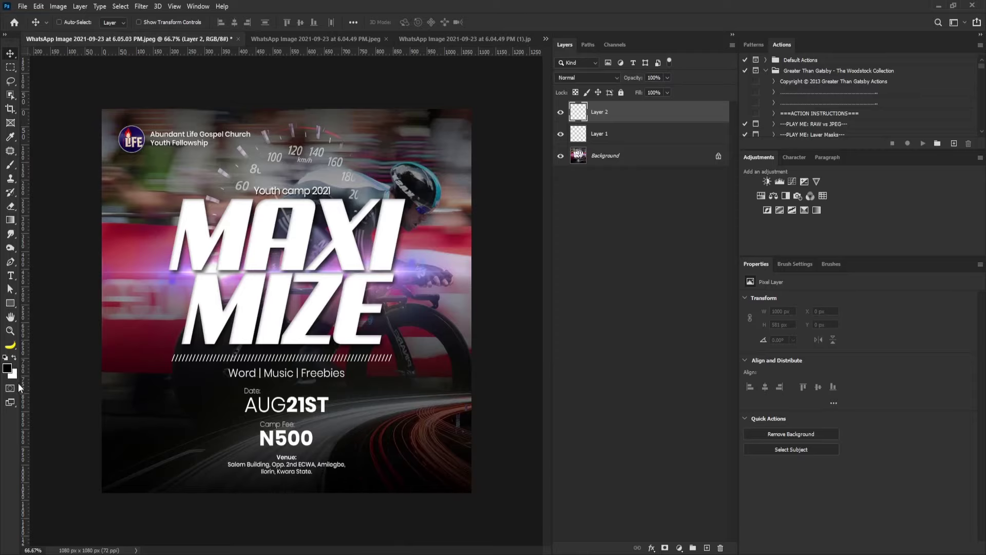
left_click(9, 369)
left_click(483, 396)
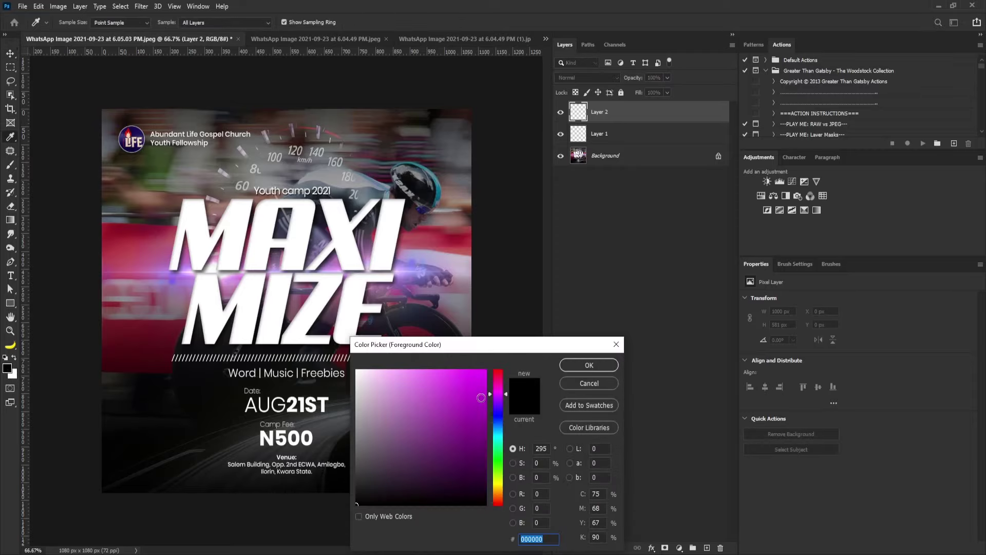
mouse_move(502, 383)
left_mouse_down()
mouse_move(502, 370)
mouse_move(502, 394)
left_mouse_up()
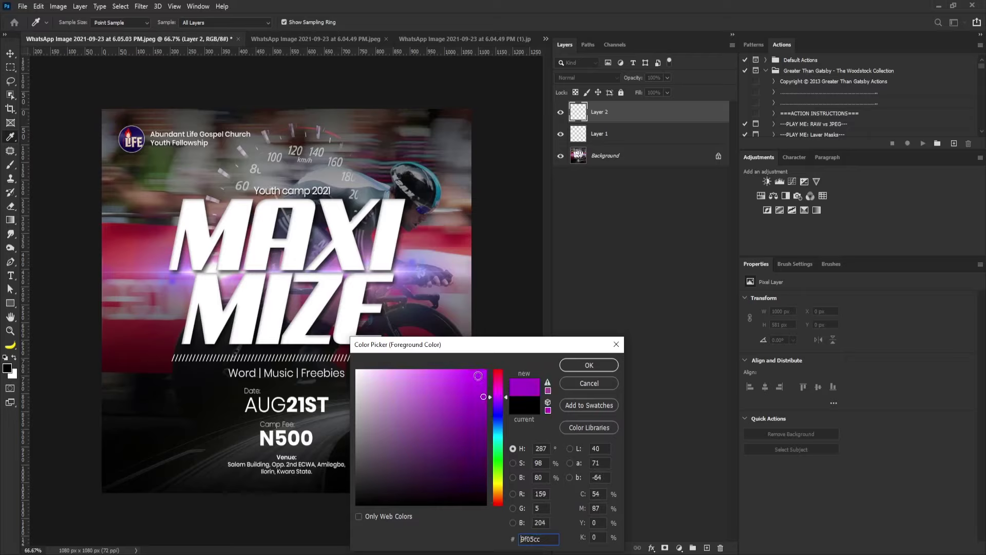
left_click(589, 364)
With a smaller brush, paint purple scribbles across the bottom of the flyer.
key("bracketleft")
key("bracketleft")
key("bracketleft")
key("bracketleft")
key("bracketleft")
key("bracketleft")
key("bracketleft")
key("bracketleft")
key("bracketleft")
key("bracketleft")
key("bracketleft")
key("bracketleft")
key("bracketleft")
key("bracketleft")
key("bracketleft")
key("bracketleft")
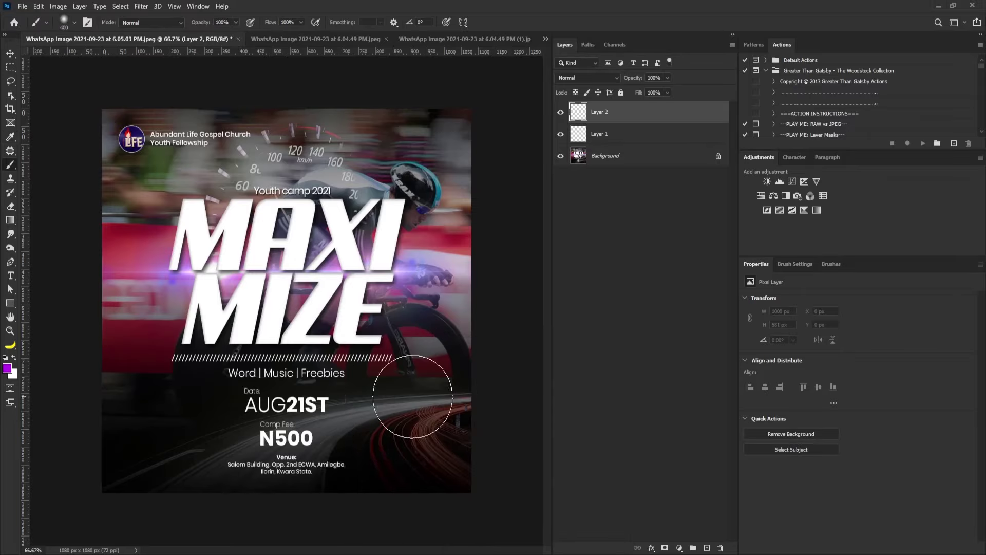
mouse_move(410, 420)
left_mouse_down()
mouse_move(386, 445)
mouse_move(457, 463)
left_mouse_up()
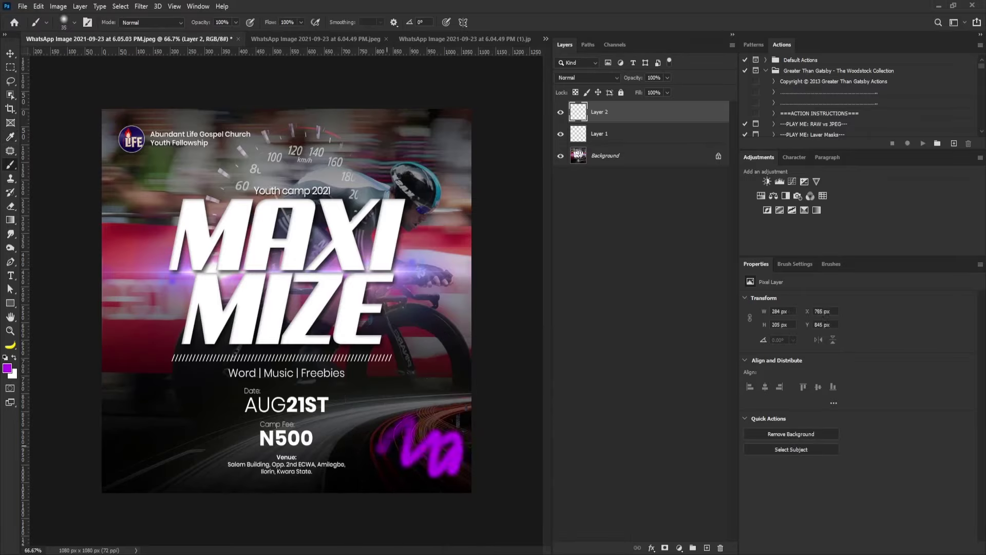
left_click_drag(328, 439, 392, 415)
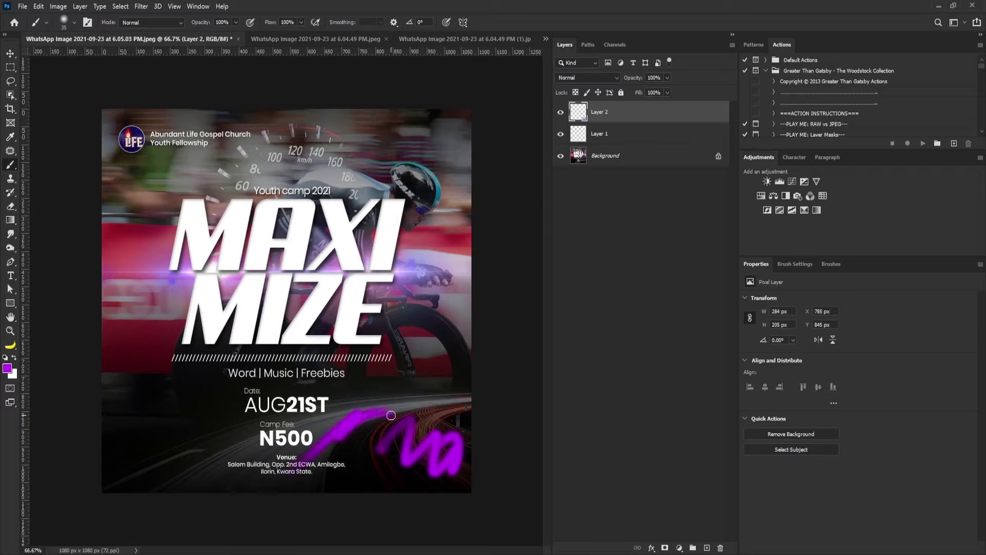
left_click_drag(146, 456, 226, 485)
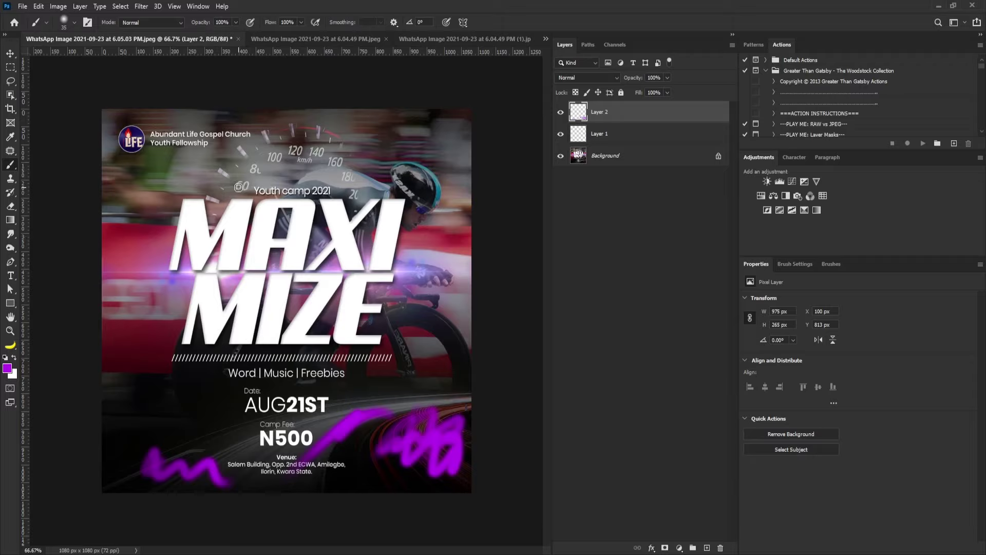
Paint purple over the speedometer arc, MAXI's A and the top, then hide Layer 2.
left_click_drag(239, 186, 239, 186)
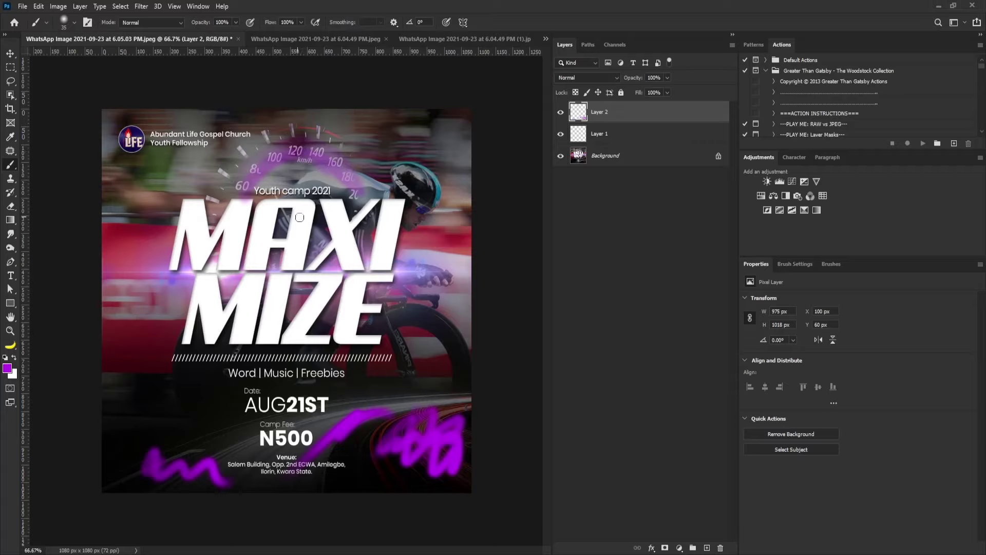
mouse_move(281, 221)
left_mouse_down()
mouse_move(339, 214)
mouse_move(314, 236)
mouse_move(281, 235)
mouse_move(343, 207)
mouse_move(280, 239)
mouse_move(356, 203)
mouse_move(336, 226)
left_mouse_up()
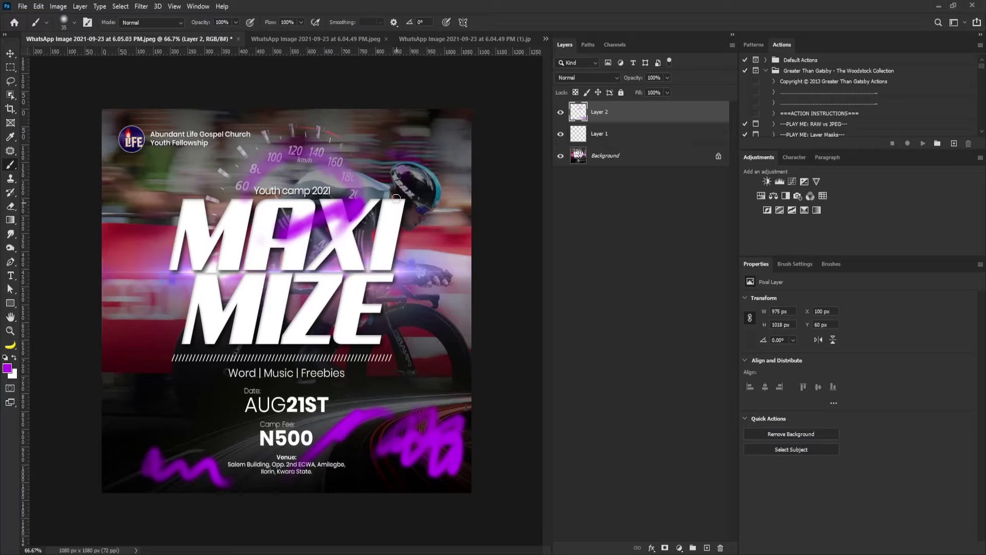
mouse_move(416, 133)
left_mouse_down()
mouse_move(442, 129)
mouse_move(170, 157)
mouse_move(318, 126)
mouse_move(467, 123)
left_mouse_up()
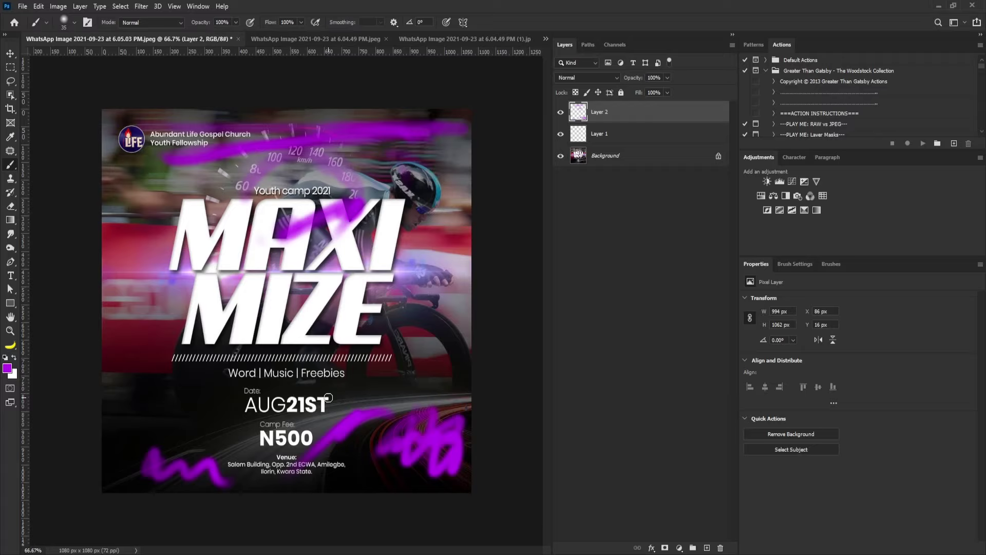
left_click(561, 112)
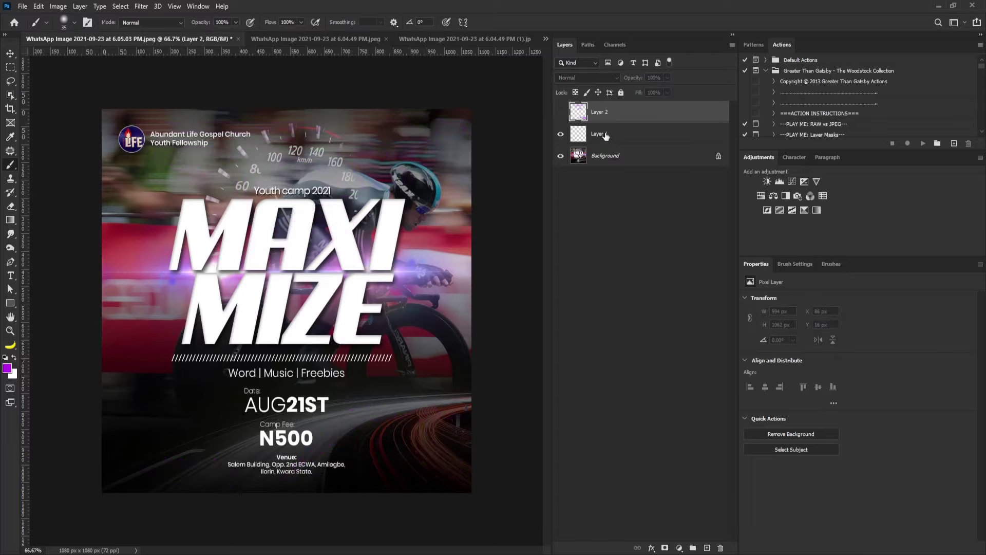
On Layer 1, paint two purple strokes beside the date and N500, then open the Ordination flyer.
left_click(608, 133)
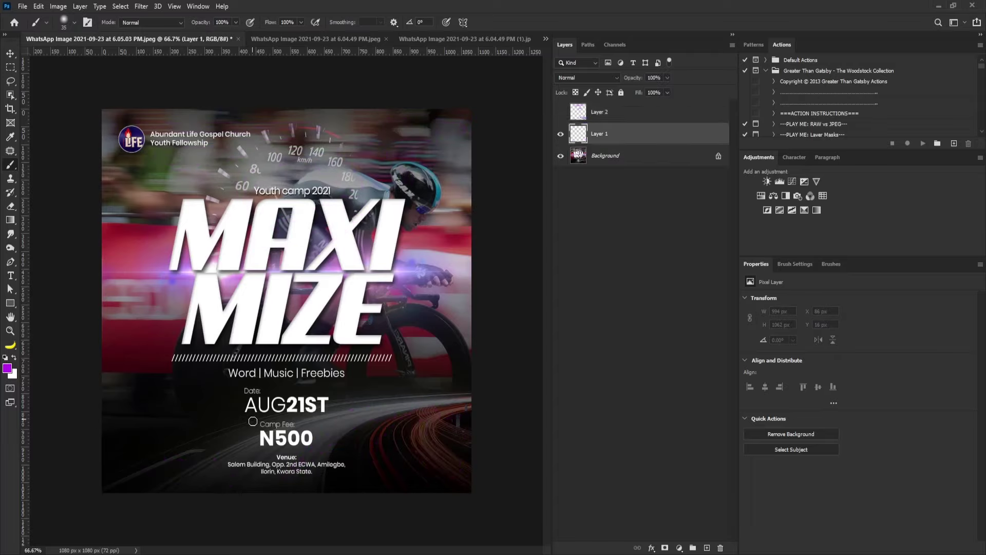
left_click_drag(256, 419, 257, 444)
mouse_move(241, 404)
left_mouse_down()
mouse_move(242, 390)
mouse_move(245, 424)
left_mouse_up()
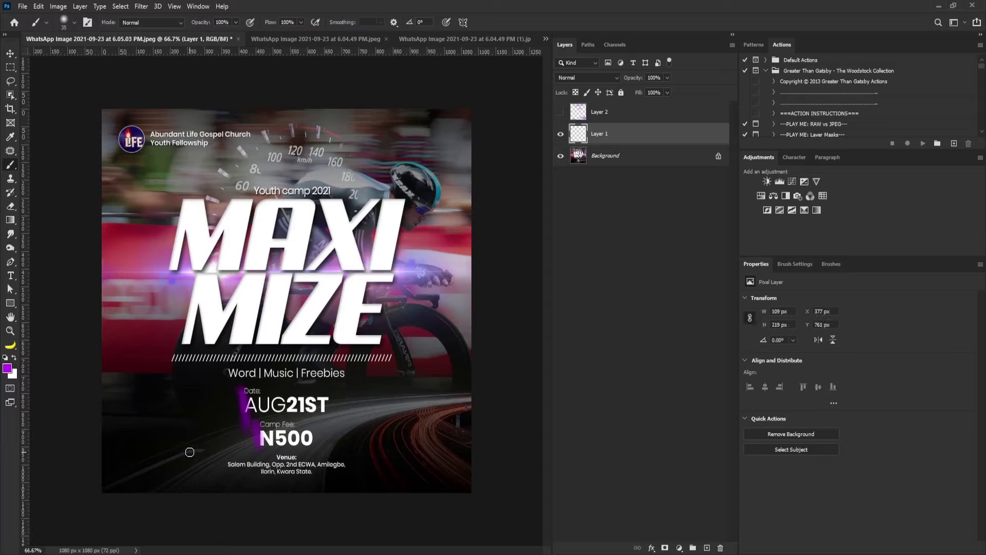
key("bracketleft")
key("bracketleft")
key("bracketleft")
left_click(316, 38)
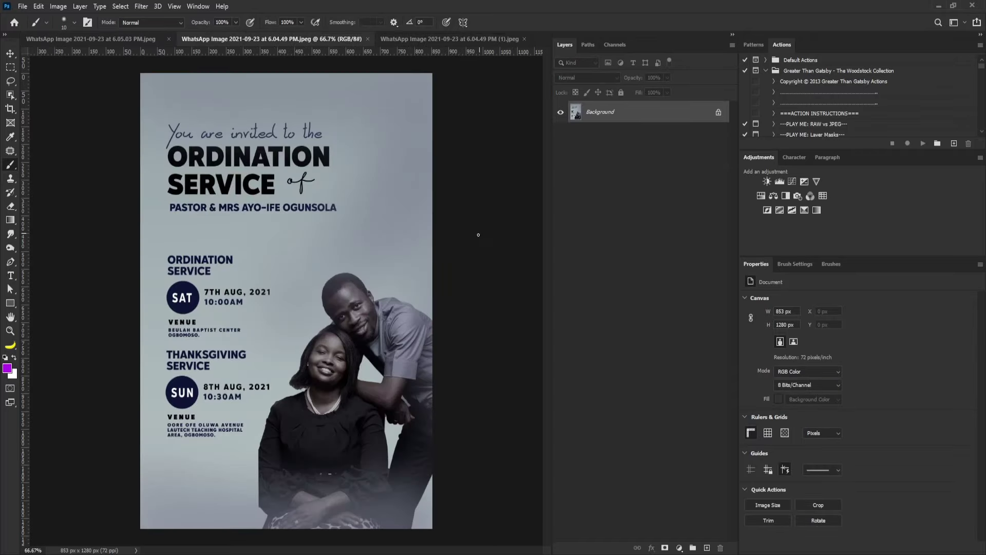
On a new layer, circle the invitation line and add zigzags around the ORDINATION heading.
left_click(707, 548)
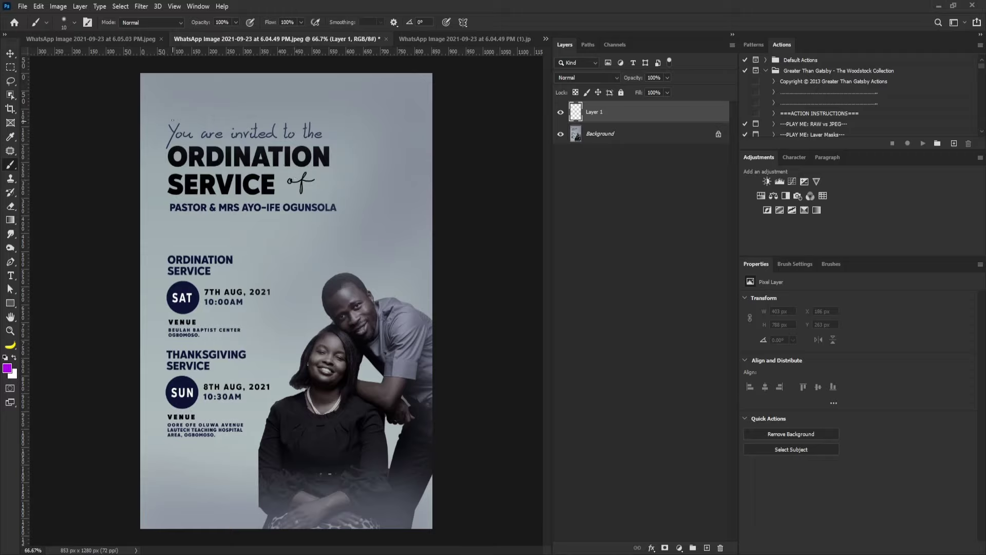
mouse_move(166, 117)
left_mouse_down()
mouse_move(160, 149)
mouse_move(300, 147)
mouse_move(164, 119)
left_mouse_up()
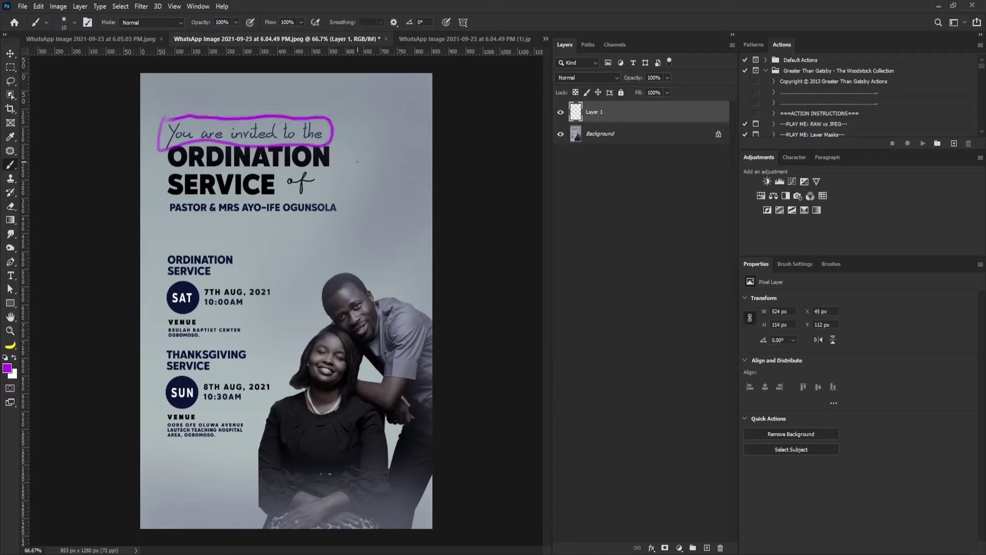
mouse_move(360, 152)
left_mouse_down()
mouse_move(395, 182)
mouse_move(398, 208)
left_mouse_up()
left_click_drag(192, 97, 239, 99)
left_click_drag(188, 222, 238, 241)
Add purple strokes at the flyer's corners, left edge, mid-right and beside the man's face.
left_click_drag(342, 254, 403, 233)
mouse_move(405, 100)
left_mouse_down()
mouse_move(398, 80)
mouse_move(349, 87)
left_mouse_up()
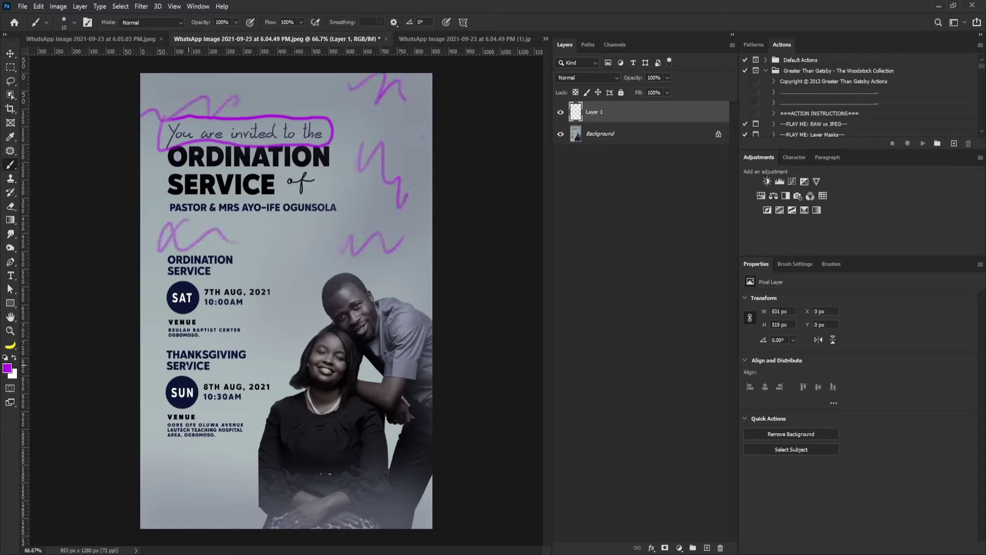
left_click_drag(143, 353, 164, 399)
mouse_move(192, 444)
left_mouse_down()
mouse_move(250, 508)
mouse_move(262, 491)
left_mouse_up()
left_click_drag(306, 310, 339, 314)
left_click_drag(411, 263, 377, 276)
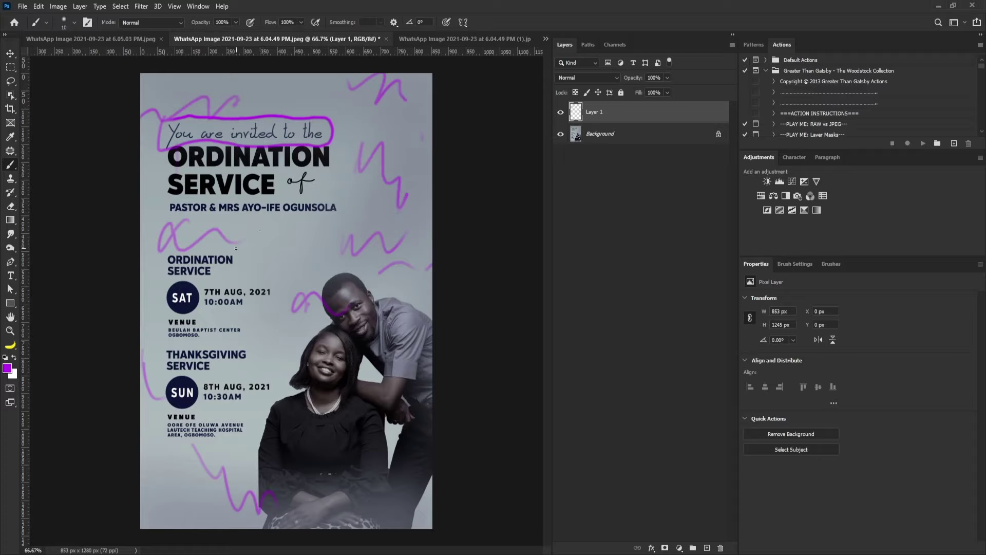
Add more wavy and zigzag strokes along the left, top and right, then open the Living Hope poster.
left_click_drag(160, 218, 157, 139)
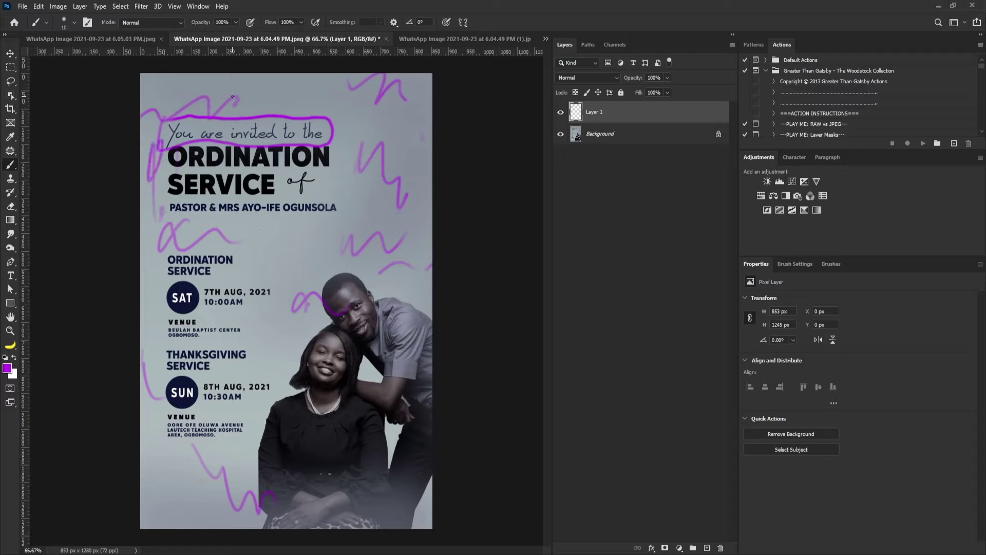
left_click_drag(250, 114, 351, 100)
left_click_drag(411, 141, 413, 172)
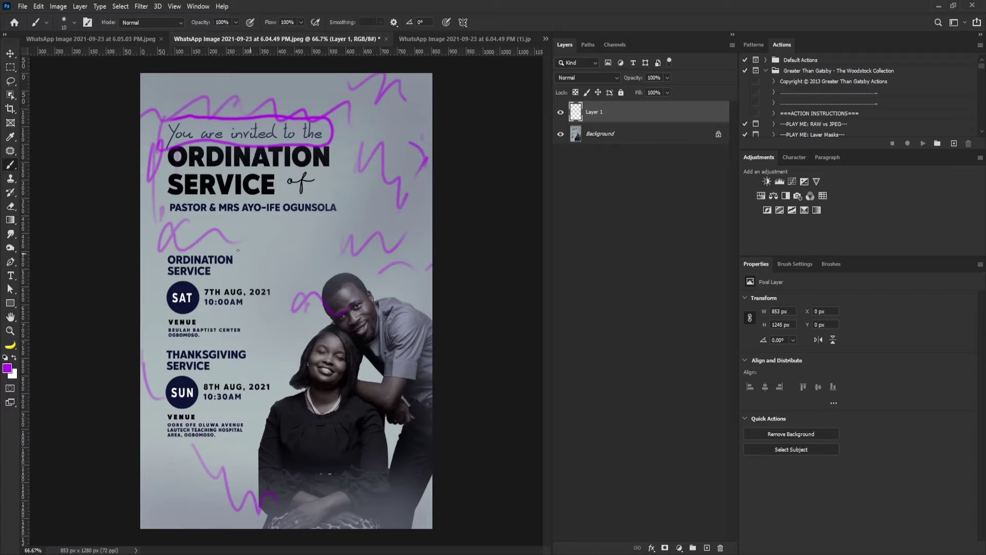
left_click_drag(204, 230, 239, 251)
left_click_drag(247, 237, 271, 259)
left_click(418, 39)
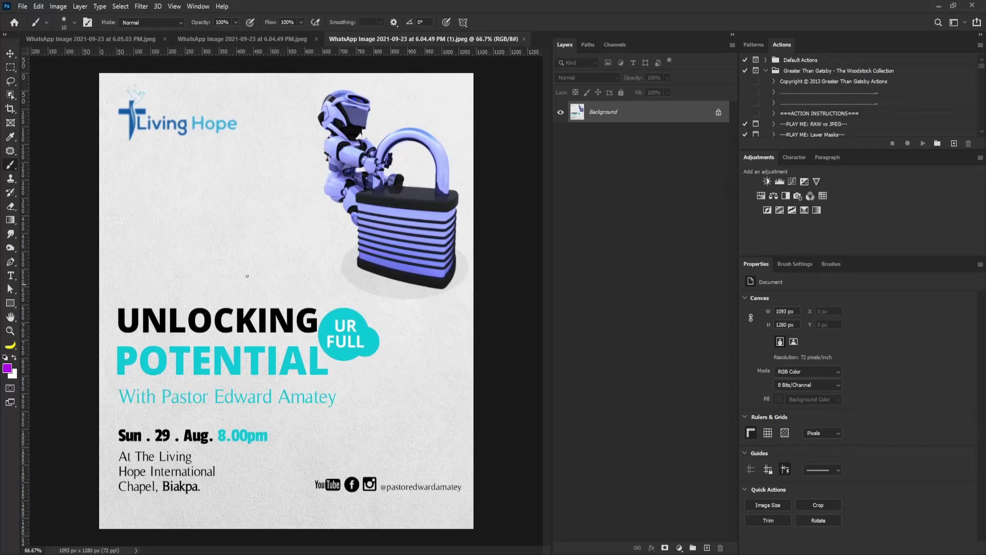
Loop purple around the robot and padlock and add two short strokes to its left.
mouse_move(334, 84)
left_mouse_down()
mouse_move(309, 194)
mouse_move(329, 221)
mouse_move(379, 274)
mouse_move(460, 288)
mouse_move(448, 136)
mouse_move(423, 108)
mouse_move(331, 85)
left_mouse_up()
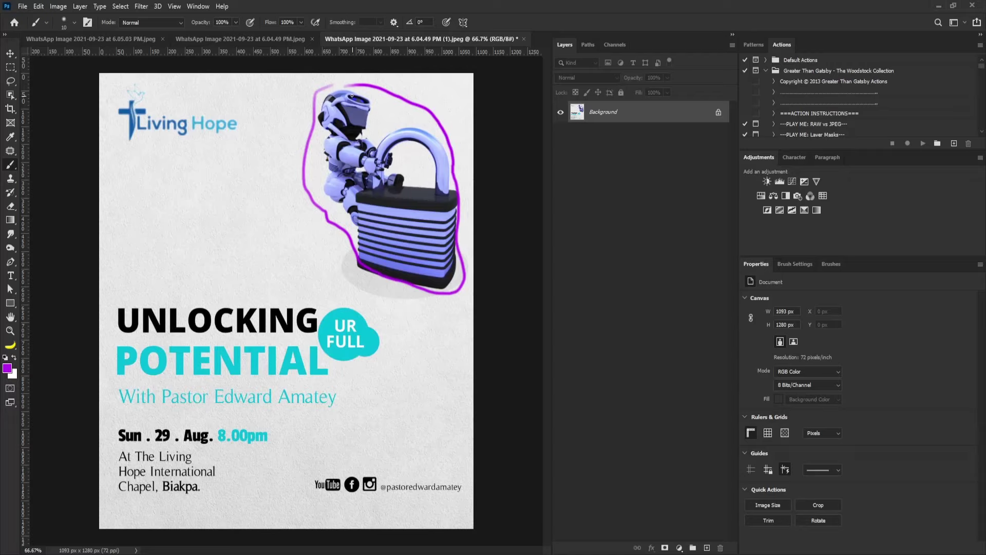
mouse_move(312, 154)
left_mouse_down()
mouse_move(253, 211)
mouse_move(270, 221)
mouse_move(282, 200)
left_mouse_up()
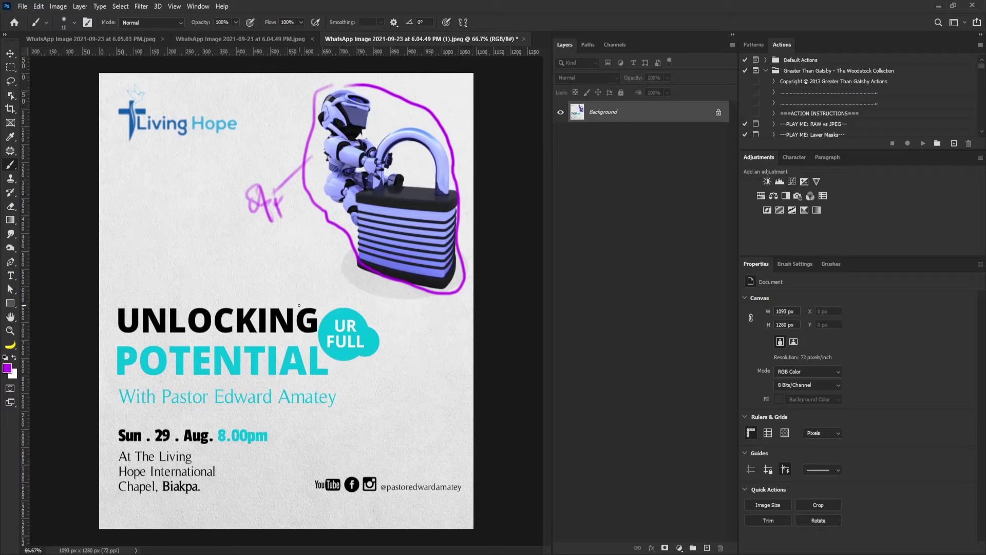
left_click_drag(313, 193, 299, 215)
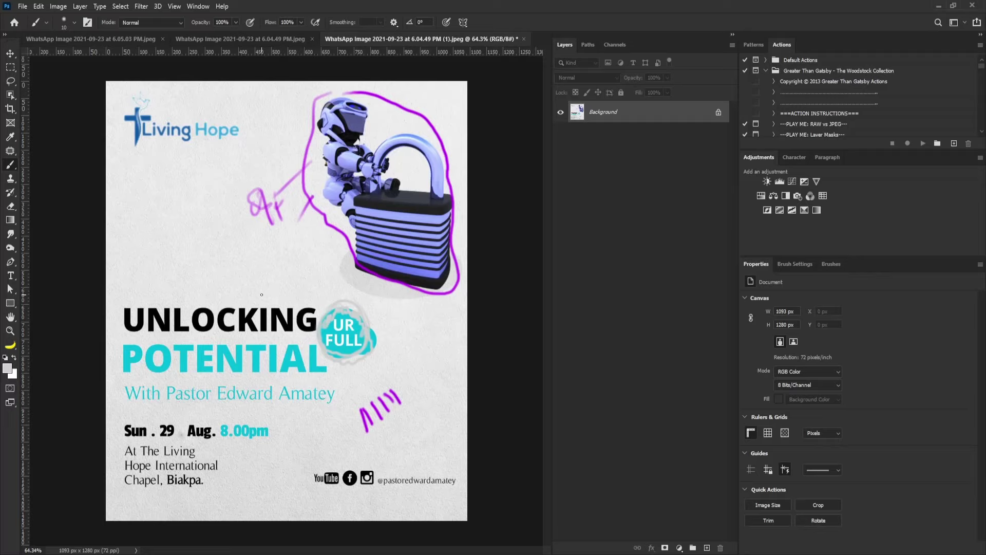
Via File > New, create a 720 × 900 px, 100 ppi document named 'Unlocking'.
left_click(22, 6)
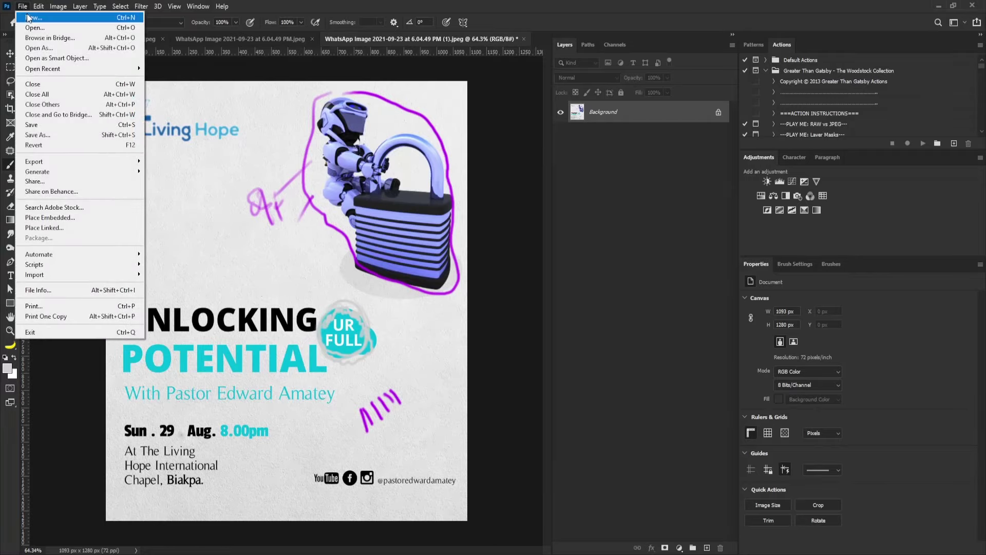
left_click(31, 17)
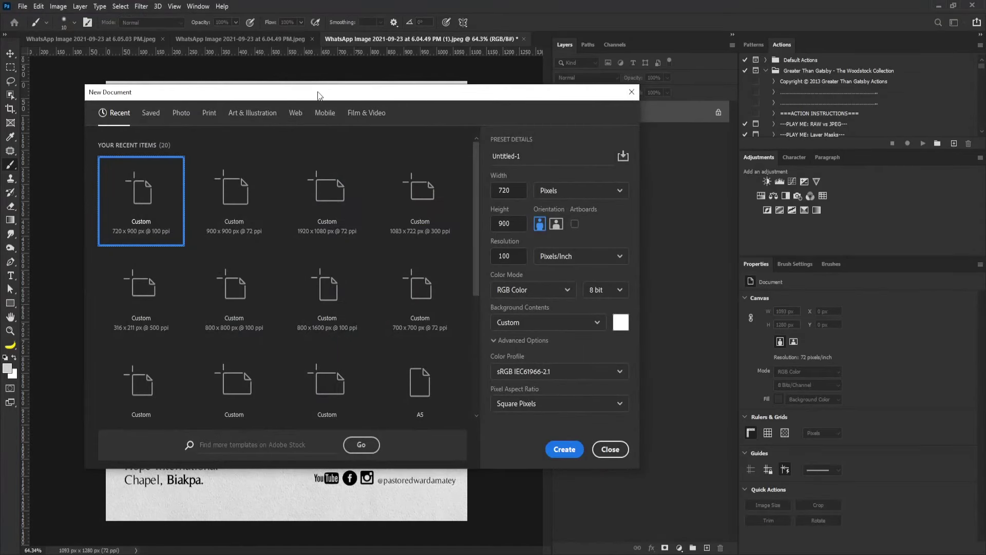
left_click_drag(331, 93, 563, 97)
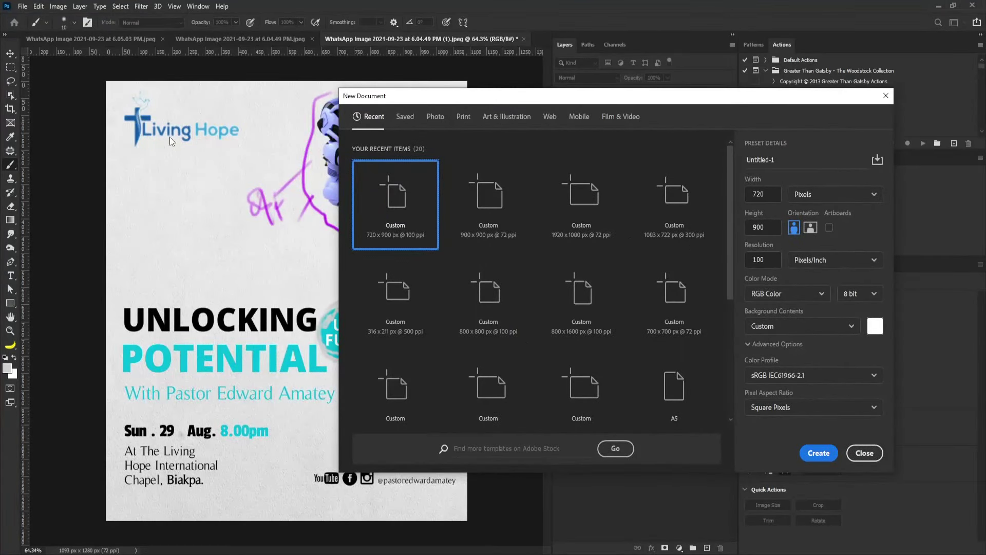
left_click_drag(434, 101, 240, 113)
left_click(562, 205)
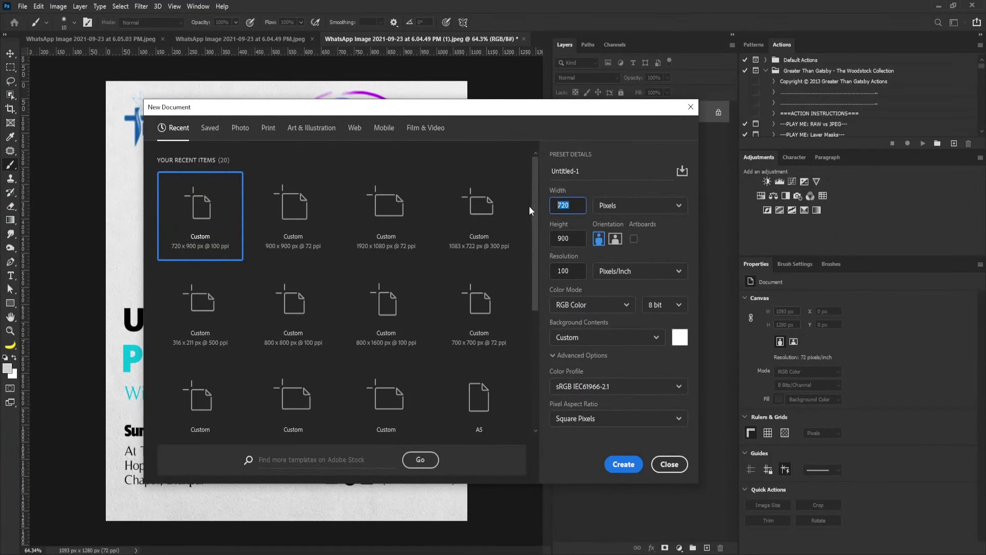
left_click(570, 233)
left_click(567, 171)
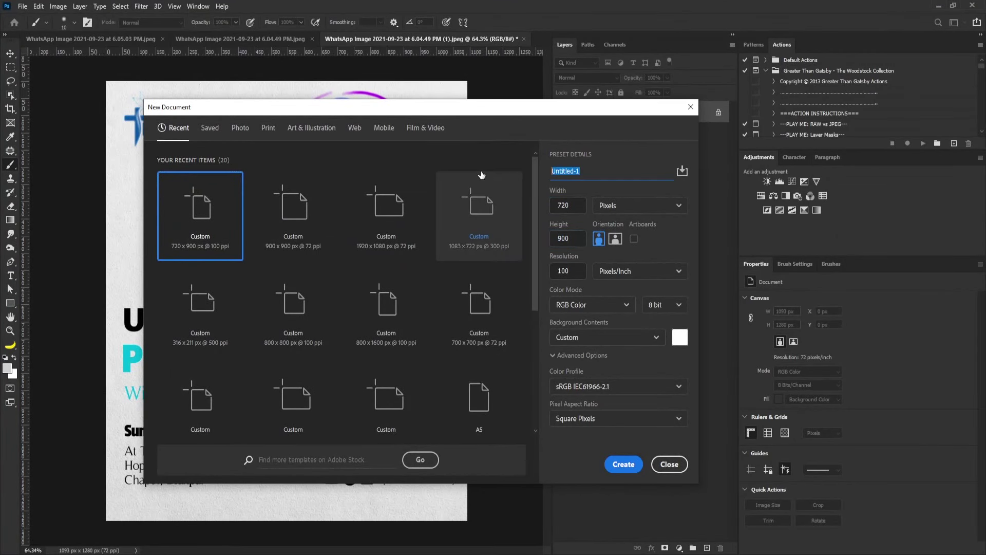
type("Un")
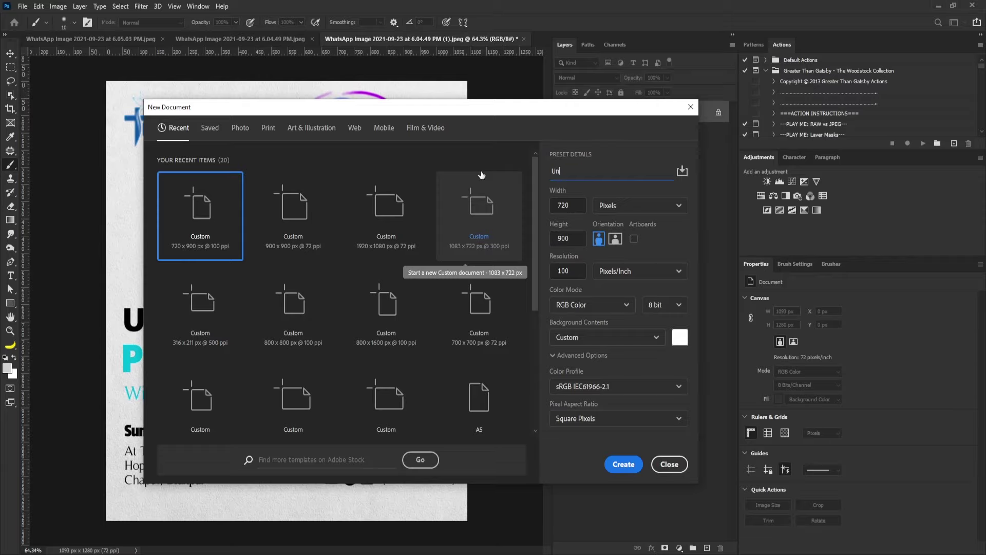
type("locking")
key("Return")
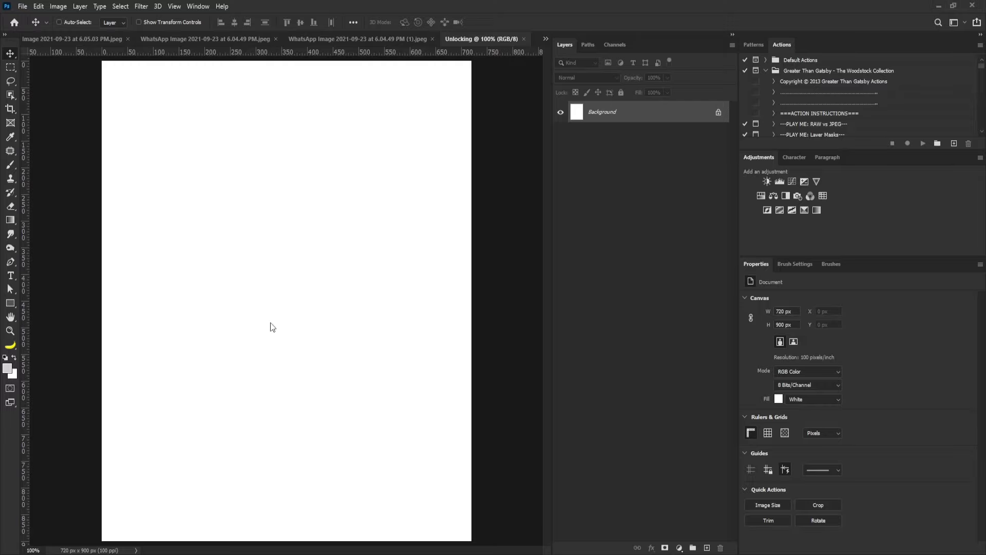
Place Bg.jpg as the stone background, Key.png rotated about -36°, and Rocks.png around the key.
left_click_drag(272, 327, 272, 327)
key("Return")
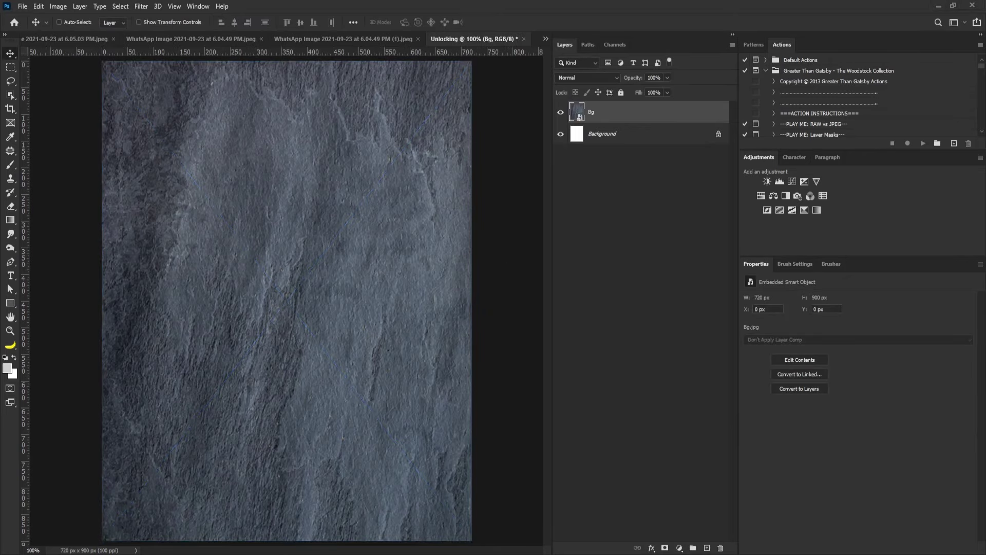
left_click_drag(218, 306, 228, 300)
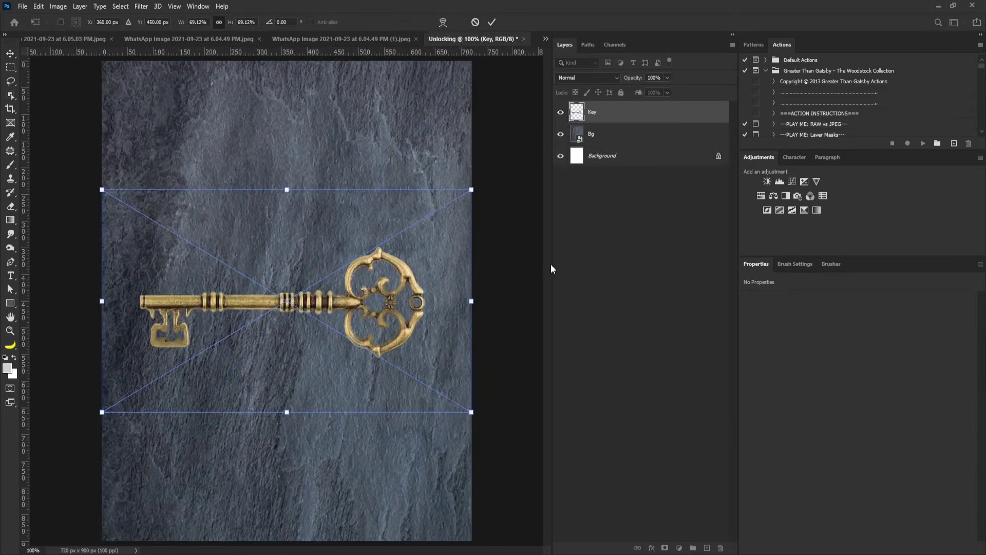
left_click_drag(496, 190, 318, 102)
key("Return")
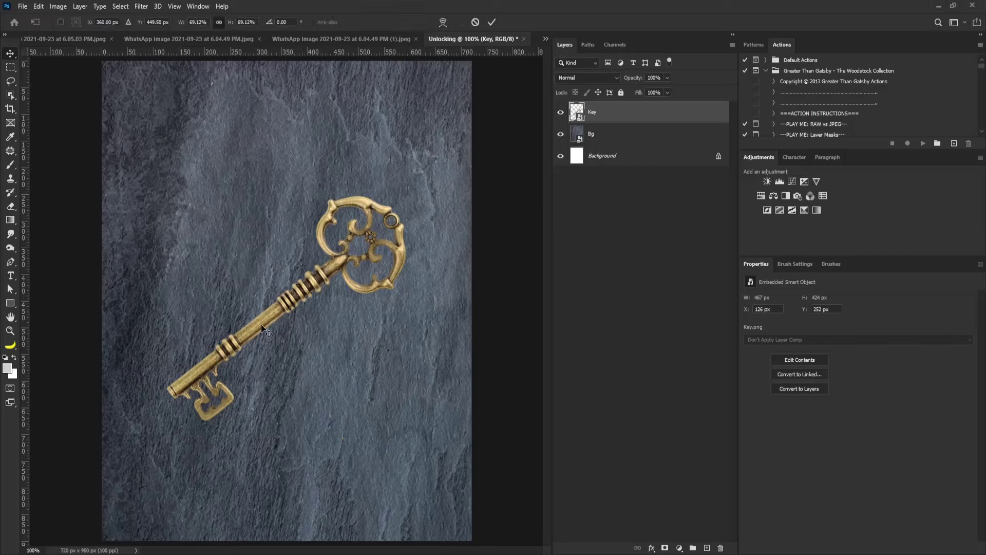
key("Return")
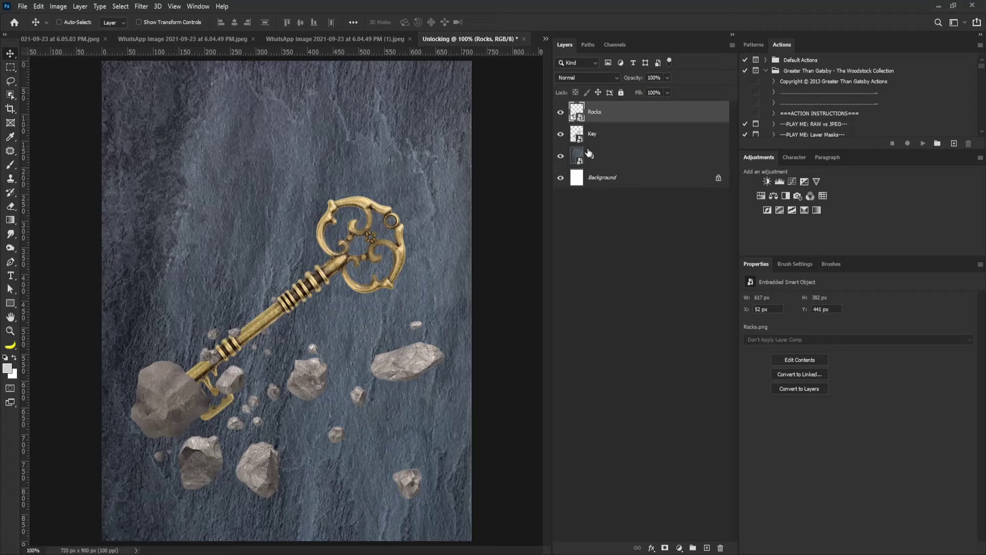
Nudge the Key layer slightly up and right and hide the Rocks layer.
left_click(598, 138)
mouse_move(338, 233)
left_mouse_down()
mouse_move(367, 216)
mouse_move(328, 230)
left_mouse_up()
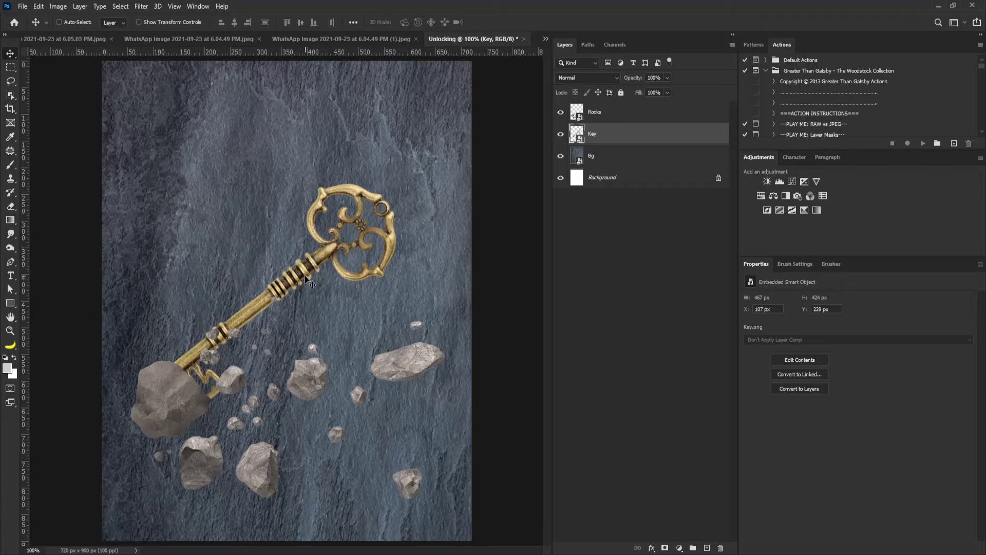
left_click(594, 115)
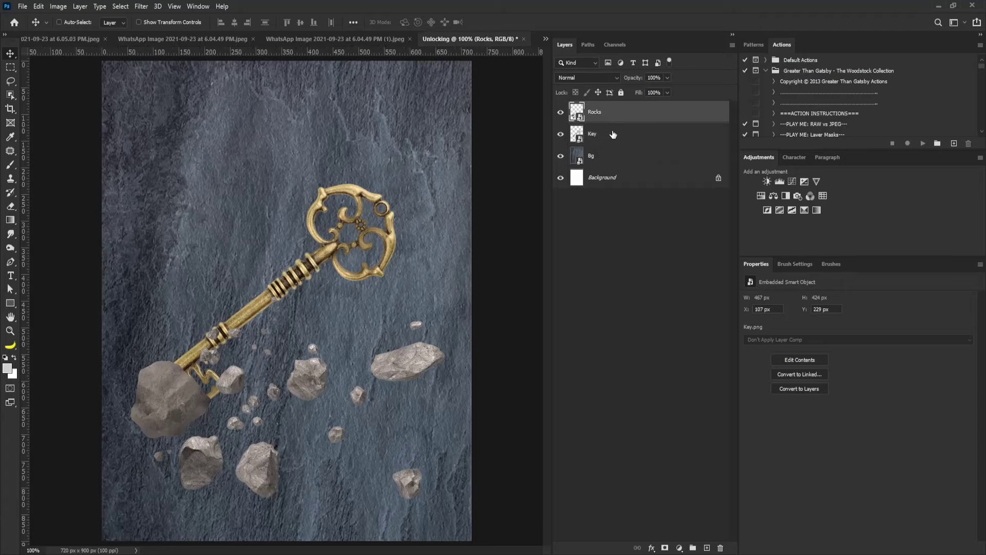
left_click(604, 144)
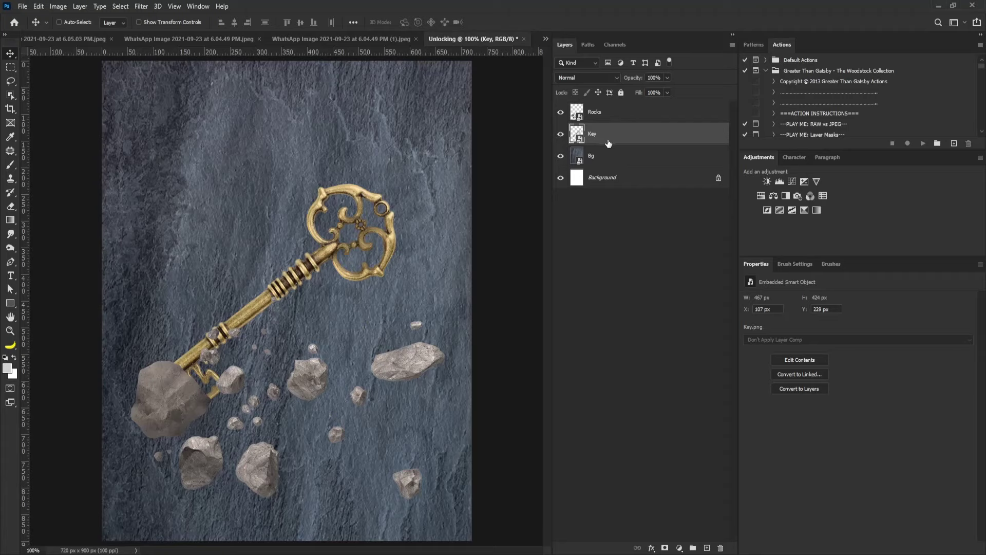
left_click(561, 112)
key("ctrl+t")
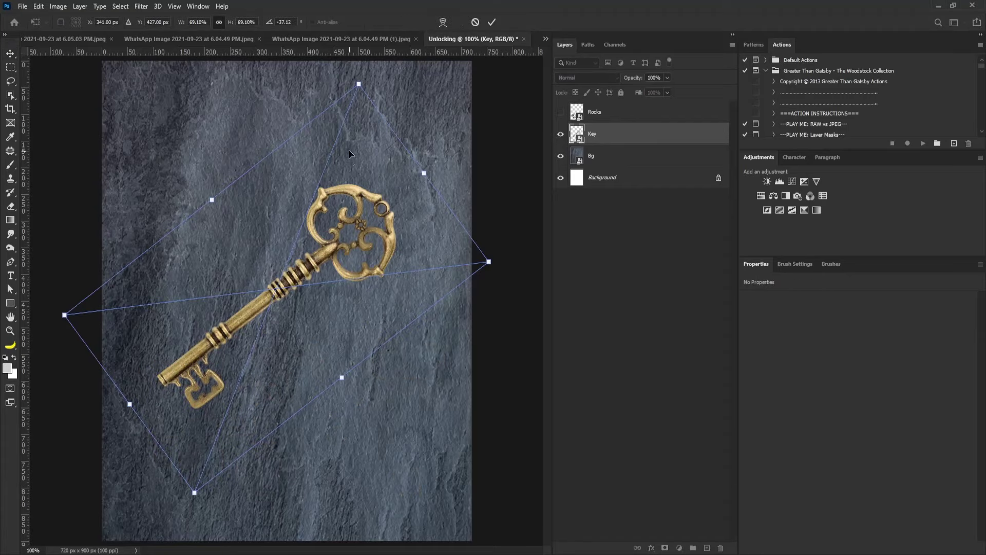
Scale the key to about 62%, rotate it to −71°, and move it lower right.
left_click_drag(358, 86, 339, 139)
left_click_drag(446, 285, 419, 172)
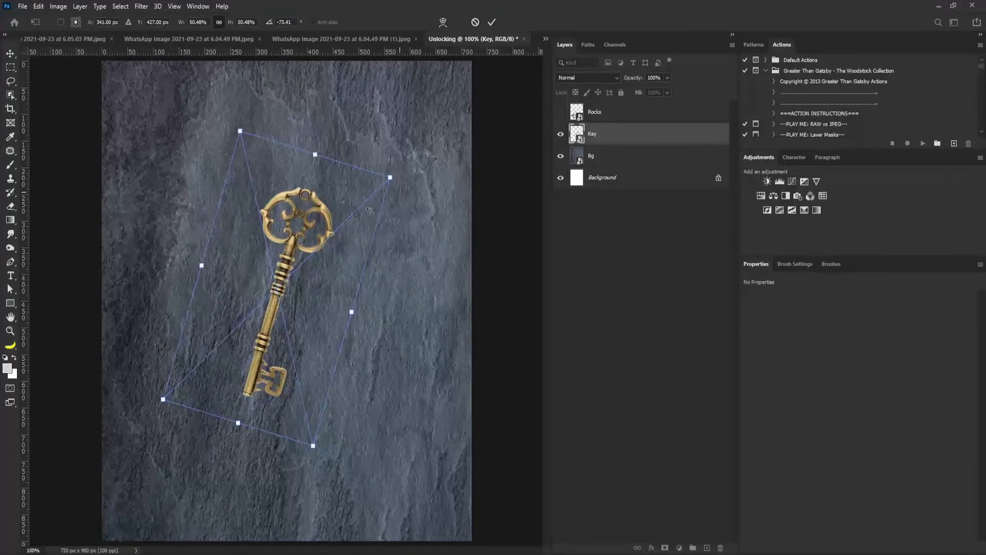
left_click_drag(318, 250, 400, 343)
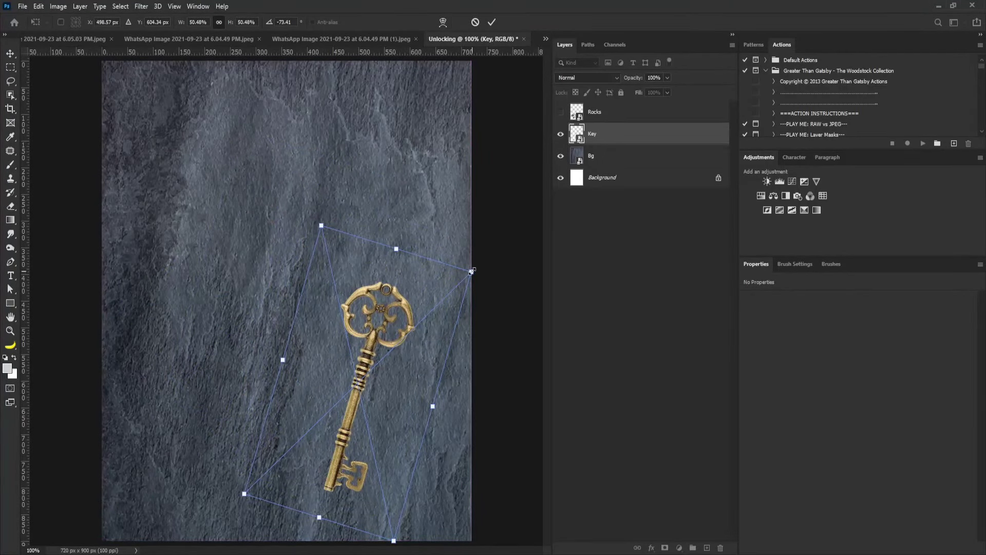
left_click_drag(471, 271, 446, 223)
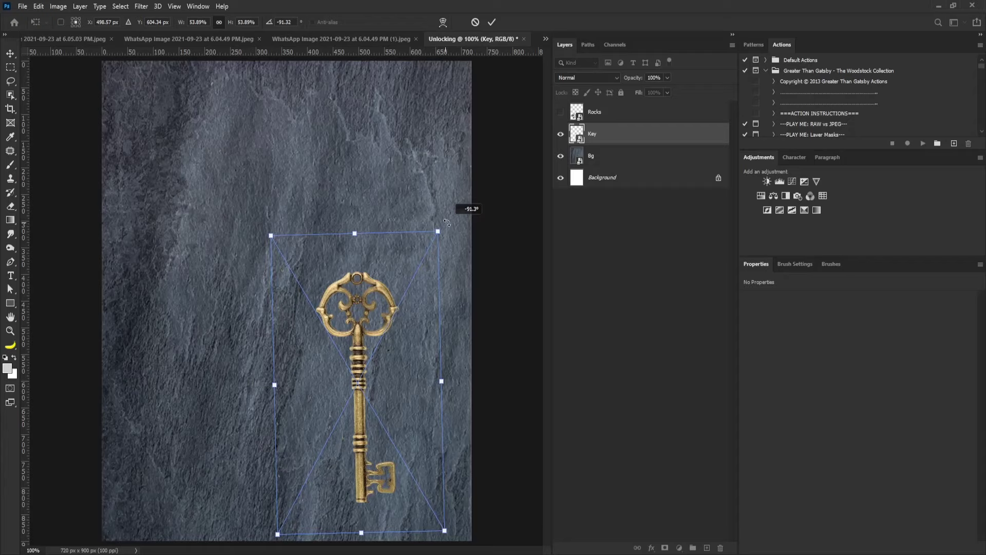
left_click_drag(446, 223, 488, 271)
left_click_drag(415, 335, 425, 338)
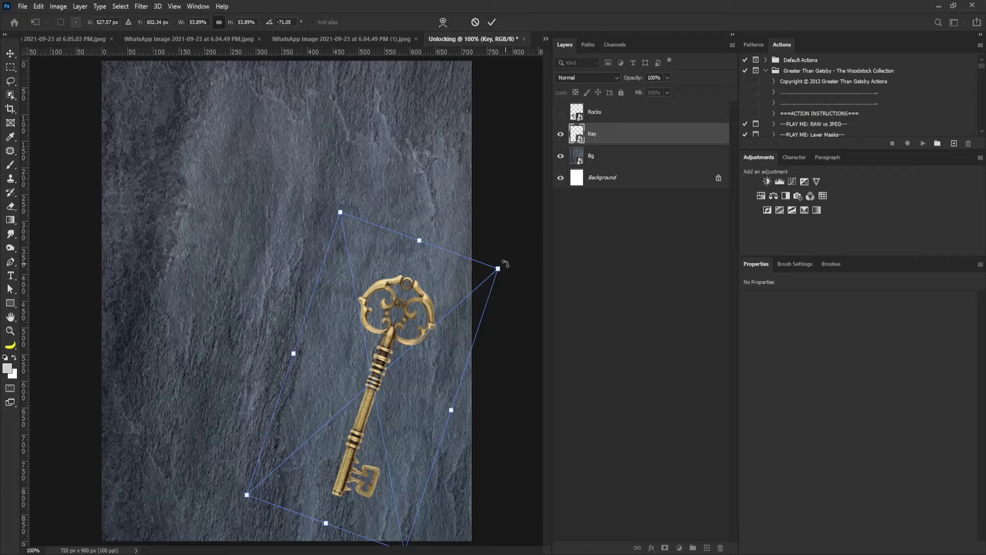
left_click_drag(501, 269, 521, 252)
left_click_drag(439, 332, 442, 330)
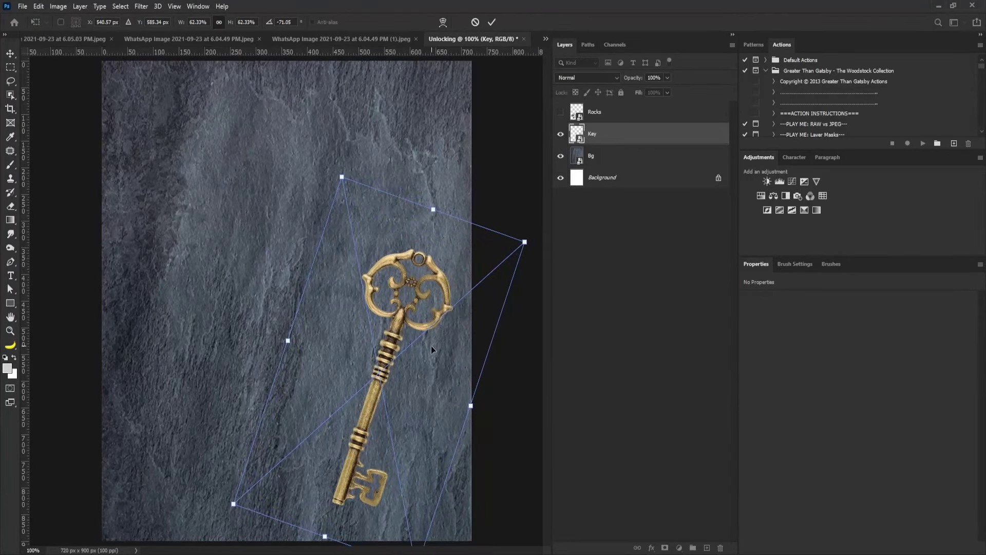
key("Return")
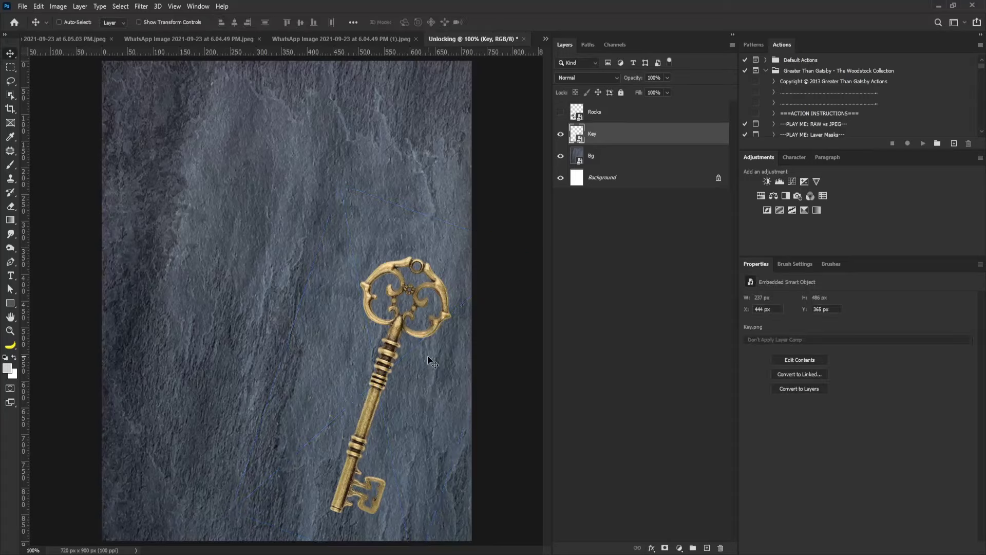
Add a new empty layer named Shadow above the Key layer.
left_click(707, 547, "alt")
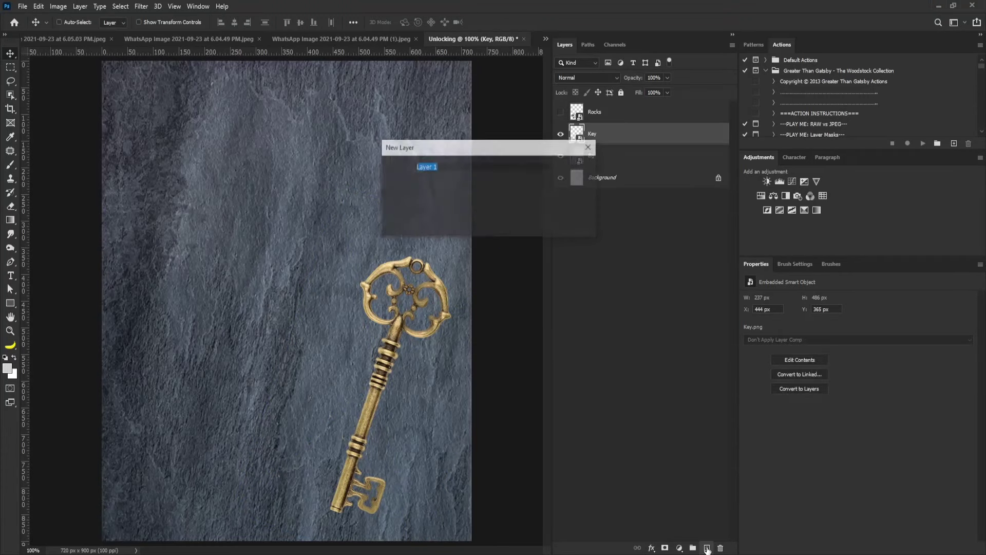
type("Sh")
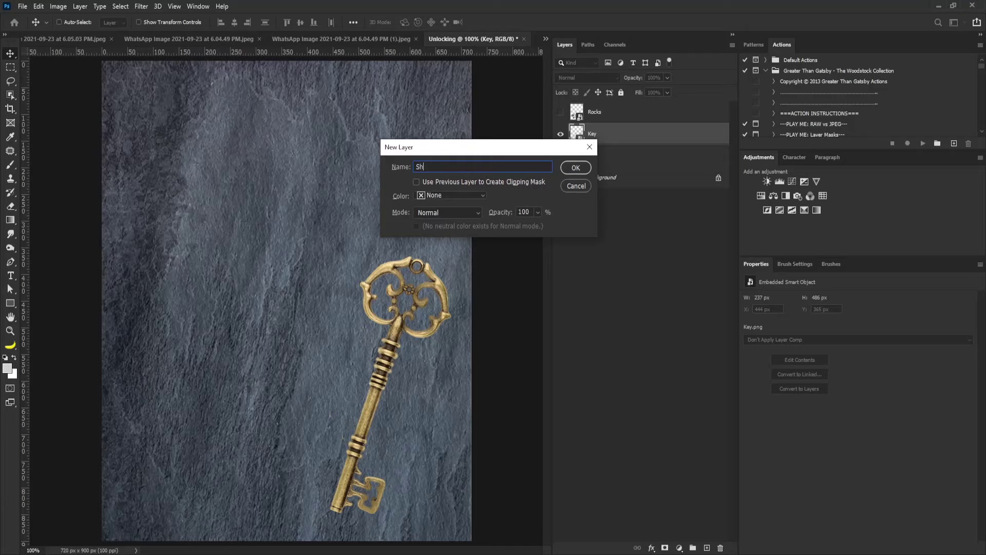
type("adow")
left_click(575, 168)
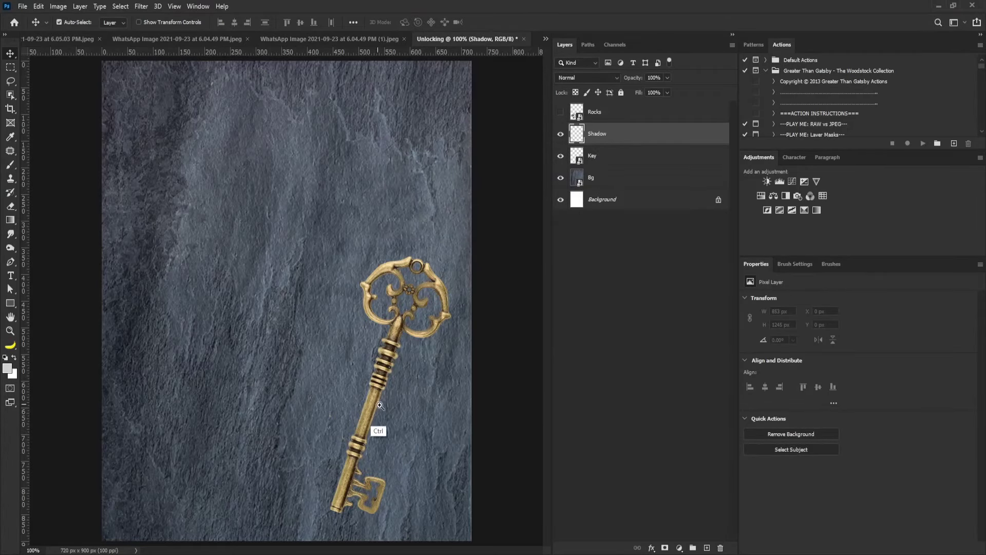
scroll(403, 433, "up", 3)
scroll(392, 341, "down", 1)
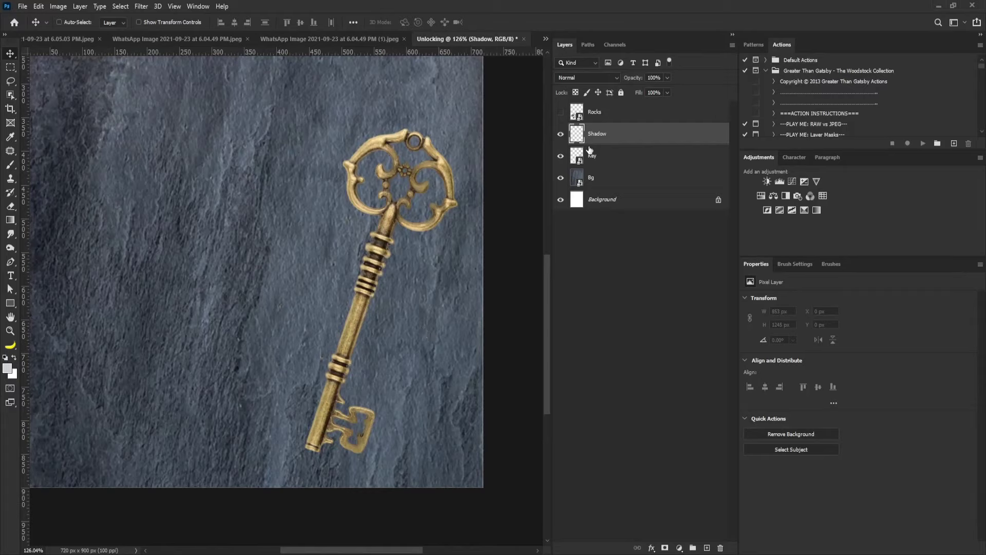
Set the foreground colour to black, 000000.
left_click(7, 368)
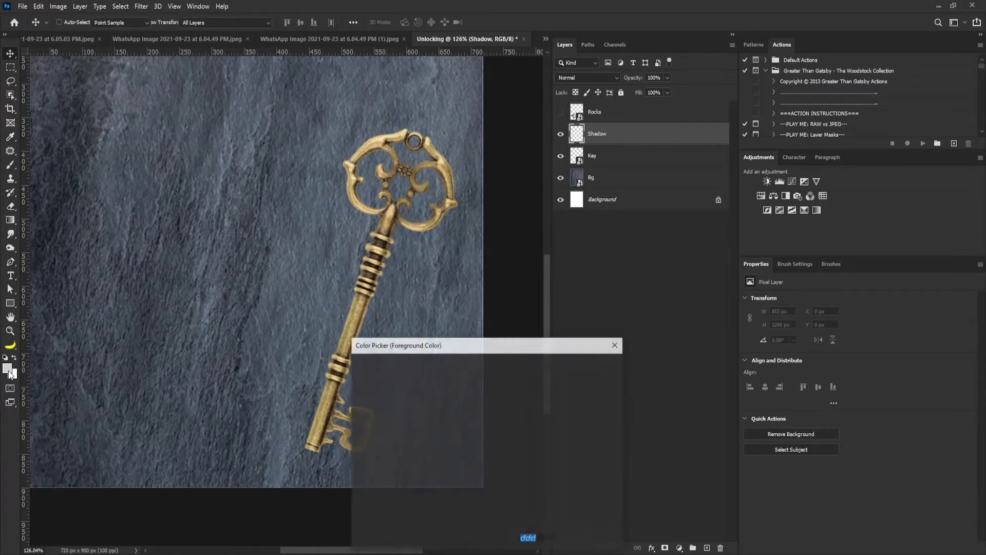
type("000000")
left_click_drag(478, 343, 487, 204)
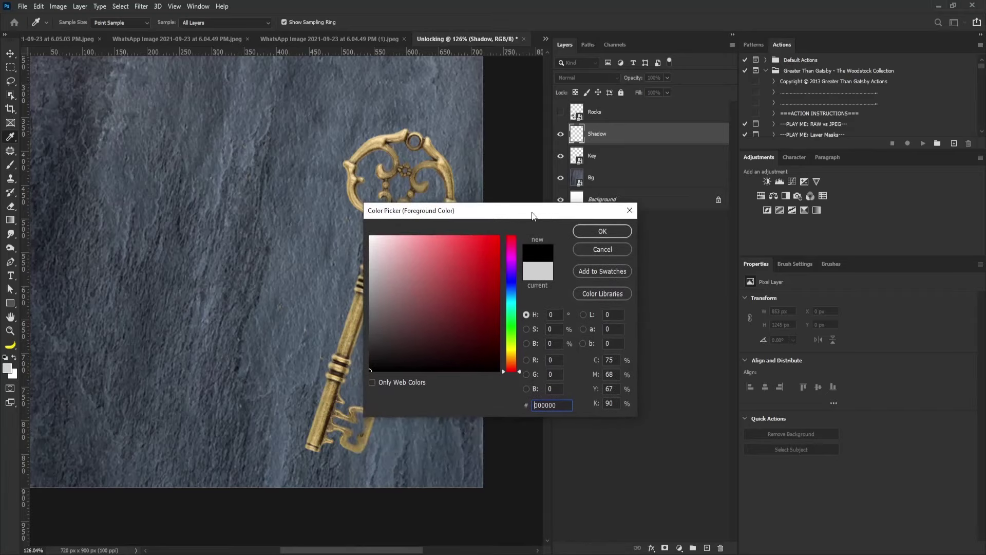
left_click(588, 227)
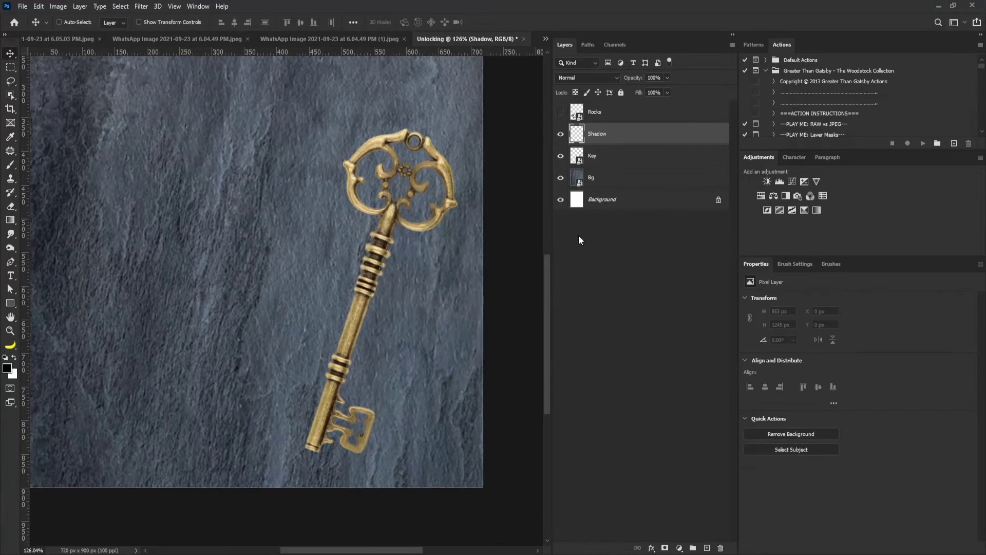
Switch to the Brush tool, enable Transfer, and undo a dark test stroke.
key("b")
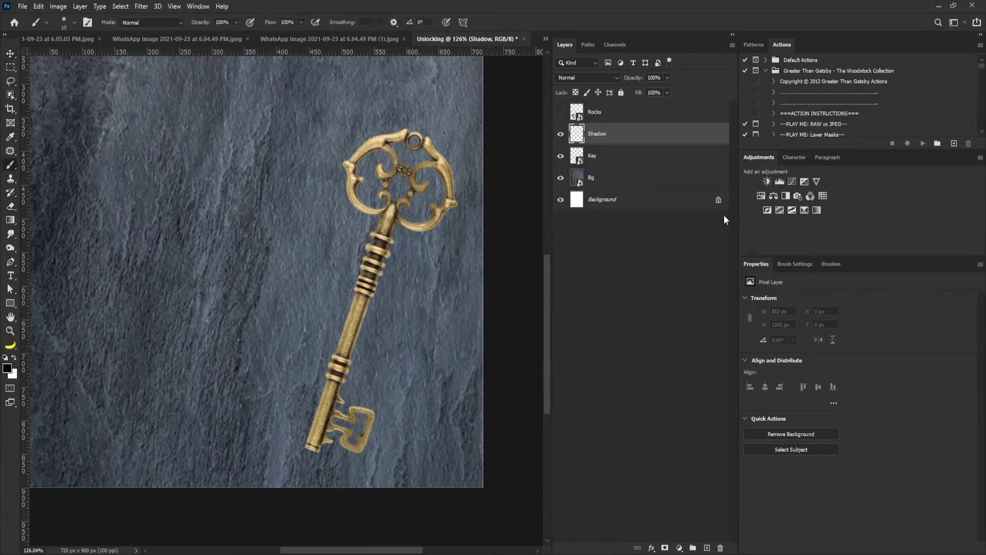
left_click(788, 265)
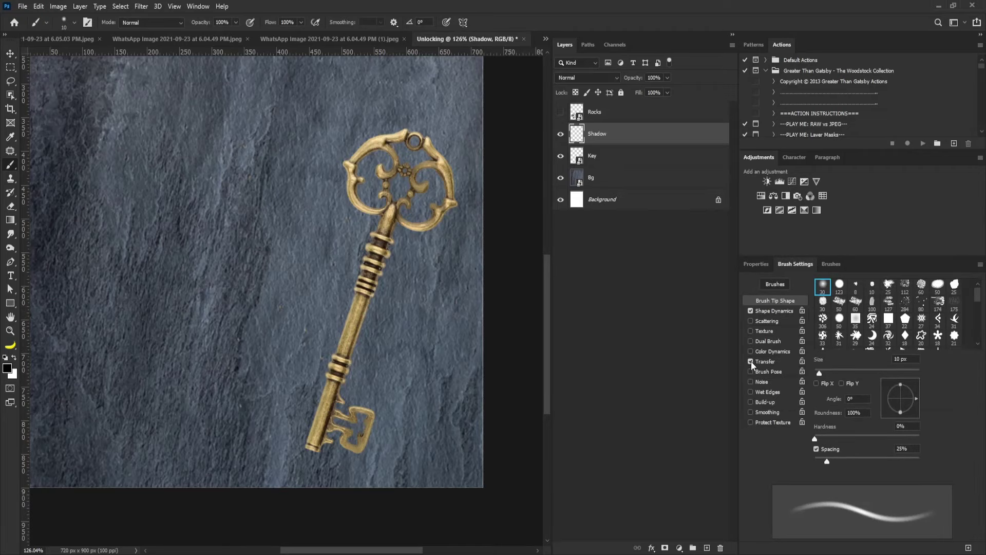
left_click(766, 362)
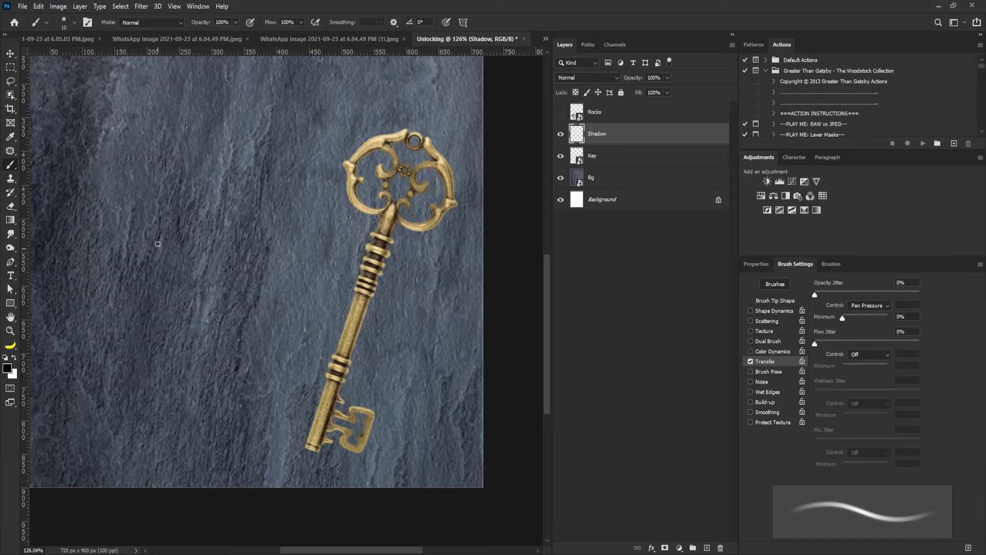
mouse_move(134, 214)
left_mouse_down()
mouse_move(148, 179)
mouse_move(220, 321)
mouse_move(220, 351)
left_mouse_up()
key("ctrl+z")
Nudge the Key layer slightly up and left with the Move tool.
scroll(282, 228, "down", 3)
scroll(286, 229, "up", 1)
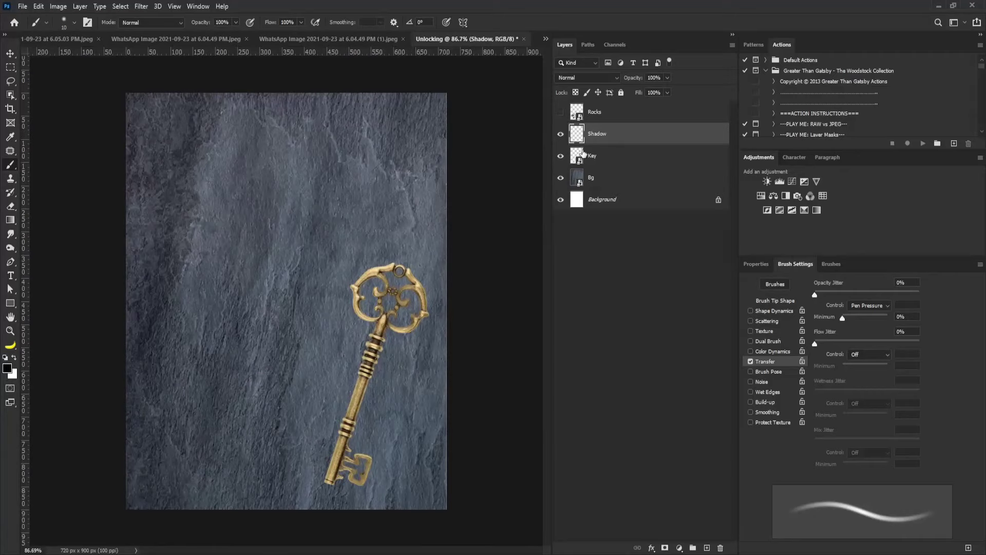
left_click(594, 155)
key("v")
left_click_drag(384, 337, 381, 332)
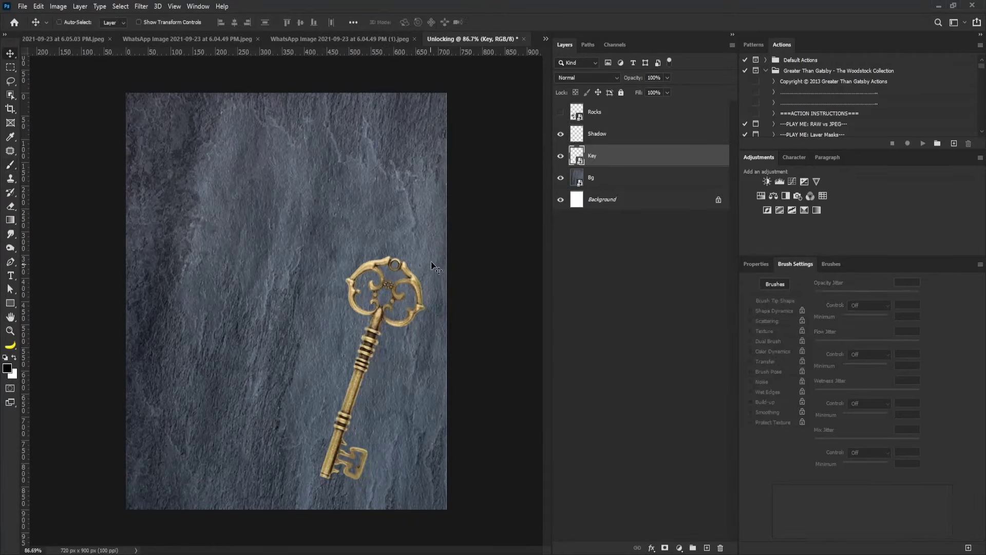
Return to the Shadow layer with the brush enlarged to 50 px.
left_click(597, 139)
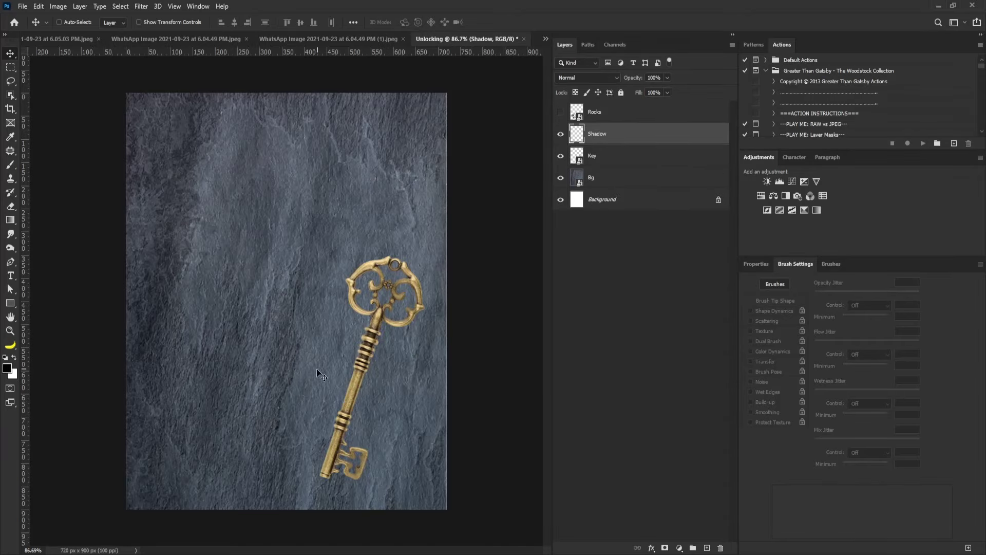
scroll(360, 396, "up", 2)
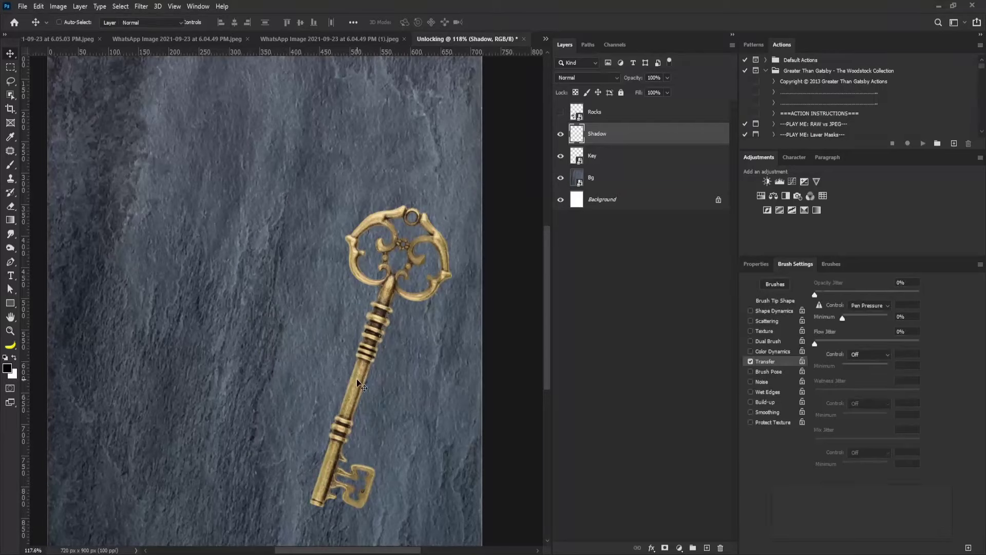
key("b")
key("bracketright")
key("bracketright")
key("bracketright")
key("bracketright")
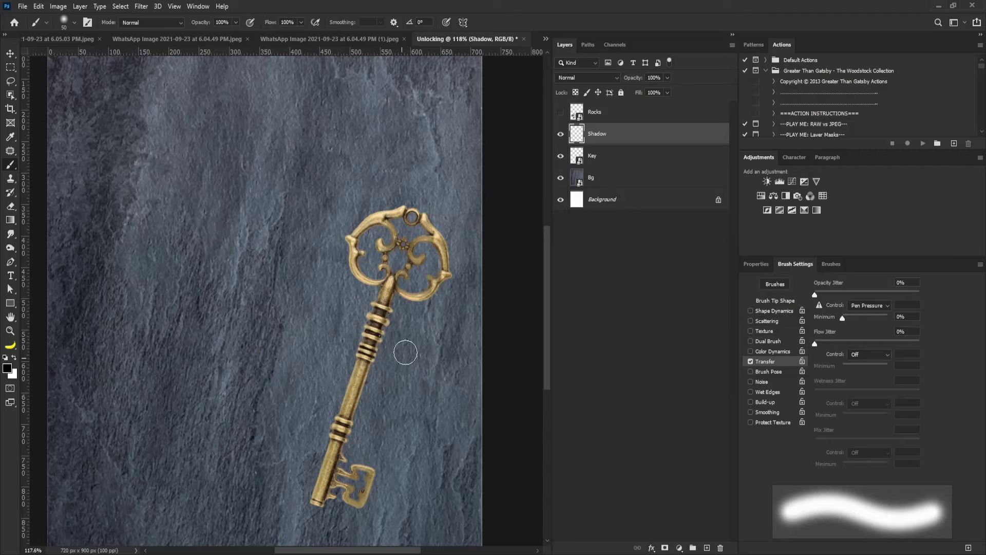
Paint soft black shadow left of the shaft and beside the bit, shrinking the brush from 40 to 10 px.
key("bracketleft")
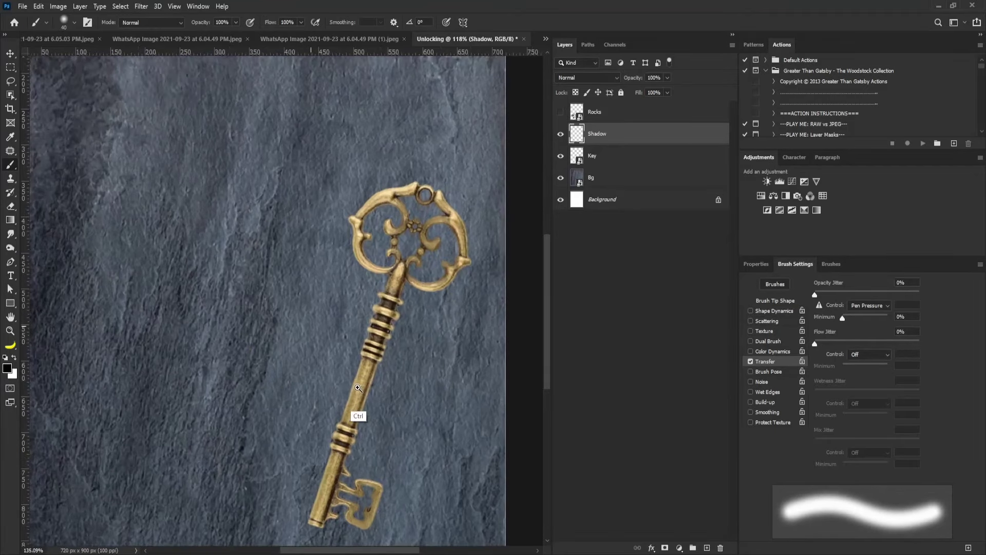
mouse_move(355, 390)
left_mouse_down()
mouse_move(319, 341)
mouse_move(339, 342)
mouse_move(321, 372)
left_mouse_up()
key("bracketleft")
mouse_move(331, 315)
left_mouse_down()
mouse_move(326, 334)
mouse_move(338, 336)
mouse_move(297, 465)
mouse_move(338, 331)
mouse_move(346, 371)
mouse_move(353, 339)
mouse_move(325, 434)
mouse_move(317, 285)
left_mouse_up()
key("bracketleft")
key("shift+bracketleft")
key("bracketleft")
key("shift+bracketleft")
left_click_drag(287, 338, 296, 325)
At 200% zoom, darken the shaft's left-edge shadow with a 10 px brush, then select Key and Shadow.
key("bracketright")
key("bracketright")
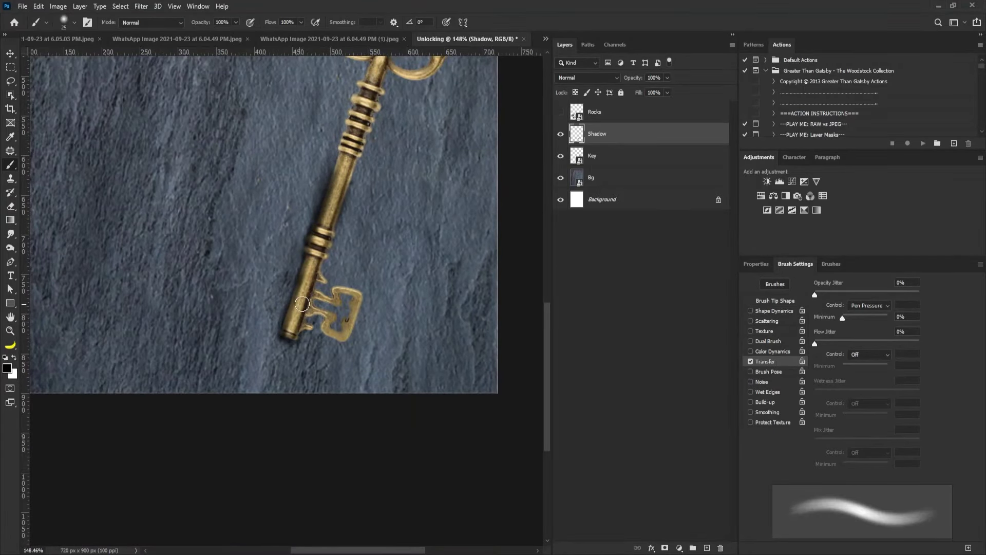
left_click_drag(326, 151, 350, 277)
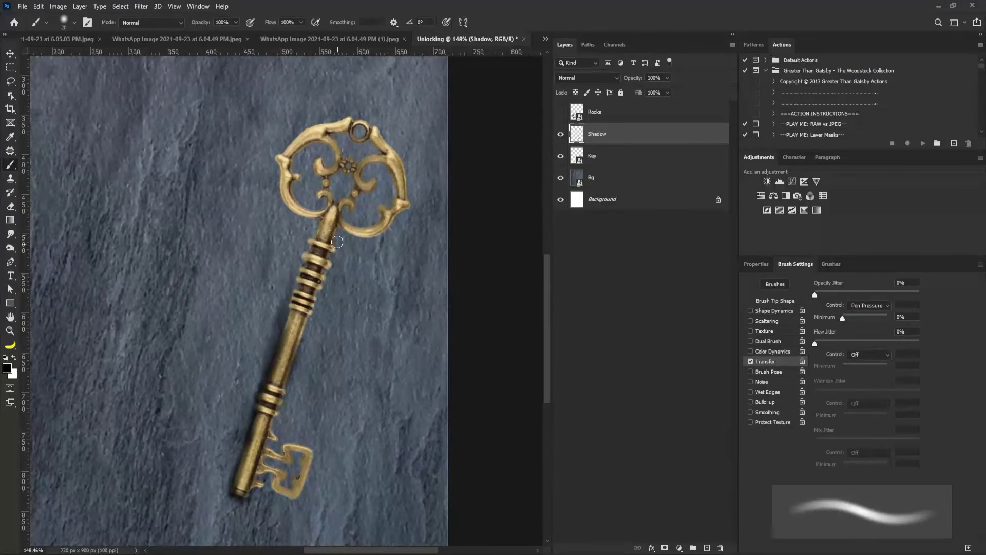
left_click_drag(359, 382, 309, 317)
key("ctrl+plus")
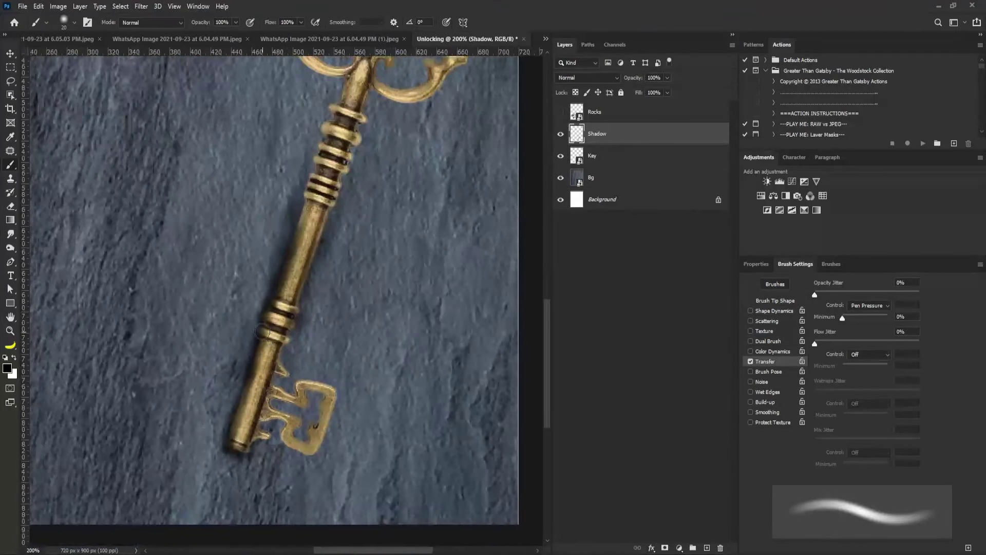
key("bracketleft")
left_click_drag(298, 211, 231, 448)
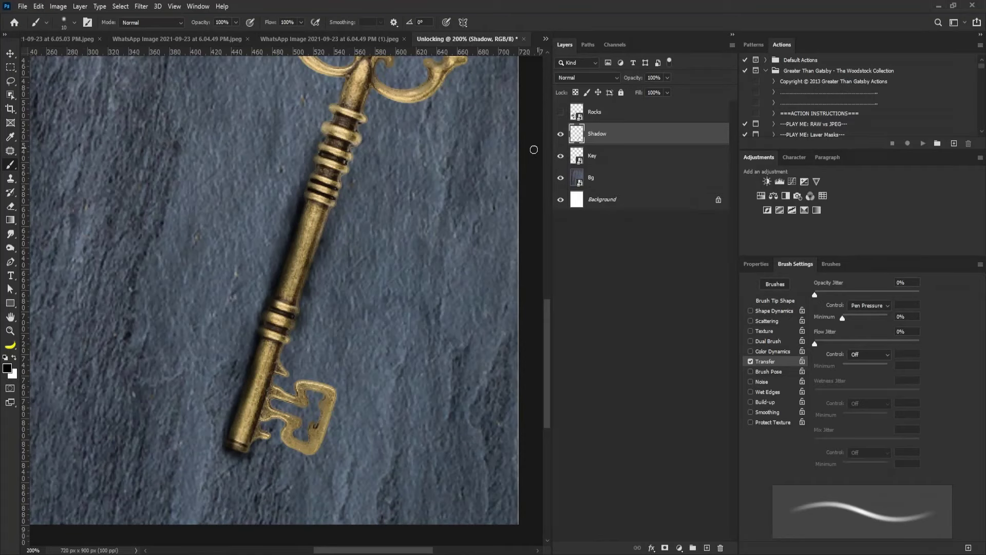
left_click(606, 156, "ctrl")
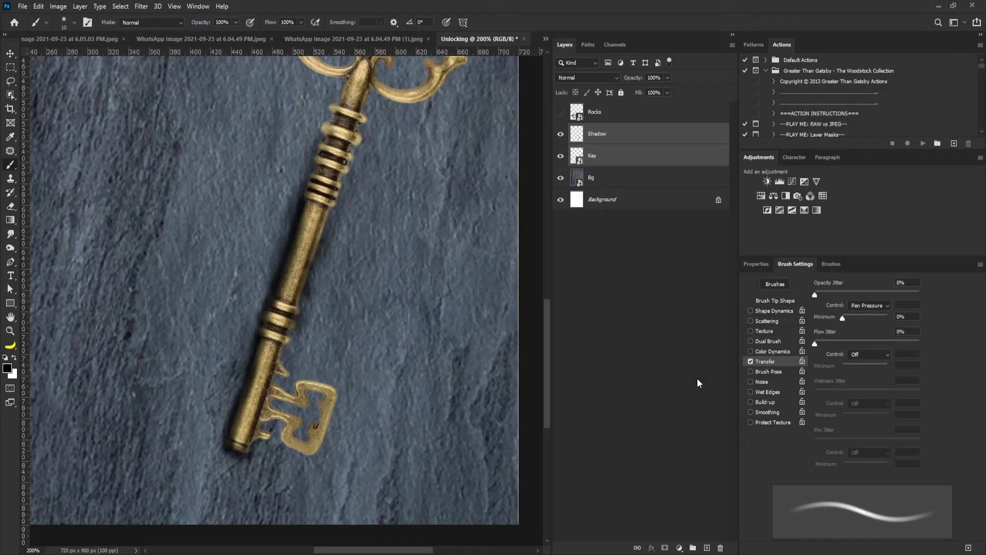
Group the Shadow and Key layers as 'key' and add a layer mask.
key("ctrl+g")
double_click(599, 129)
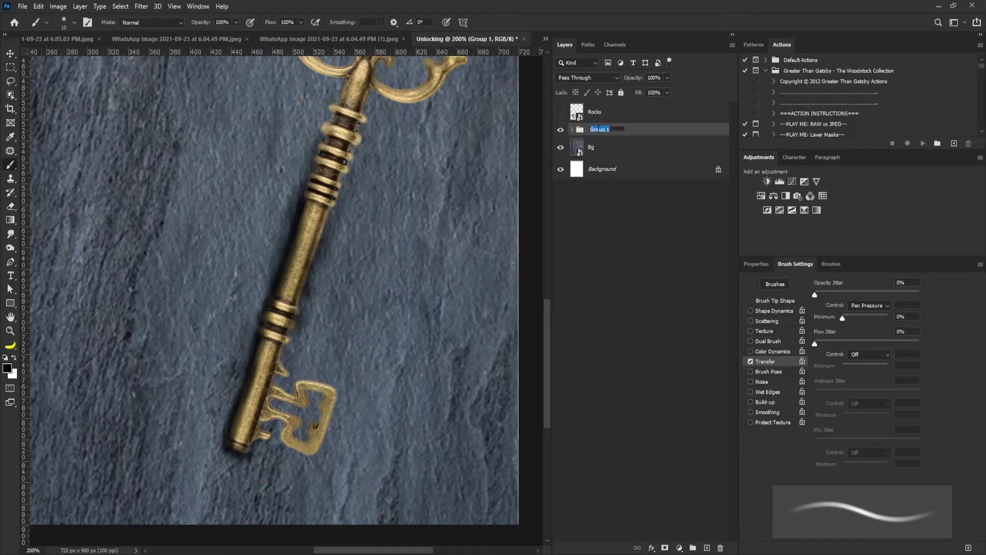
type("key")
key("Return")
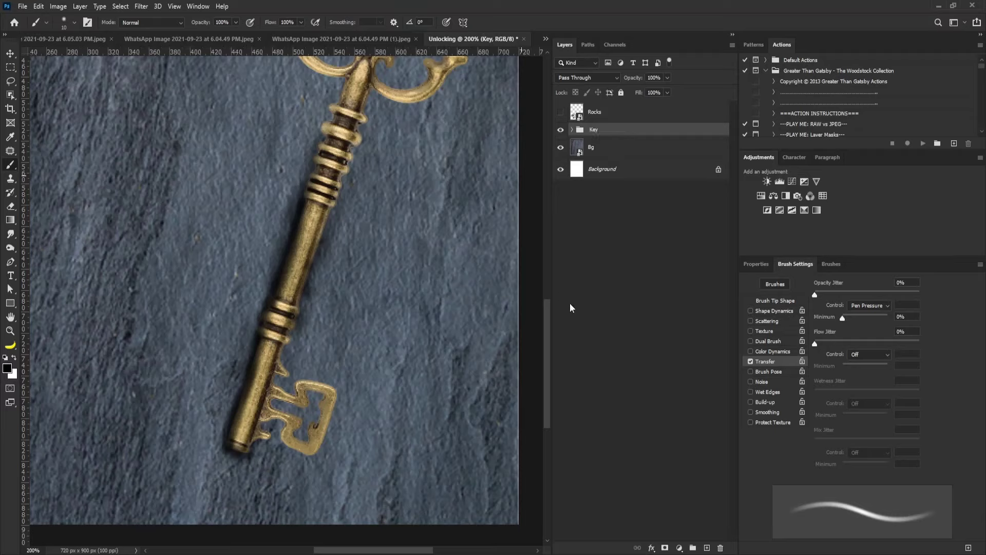
left_click(665, 547)
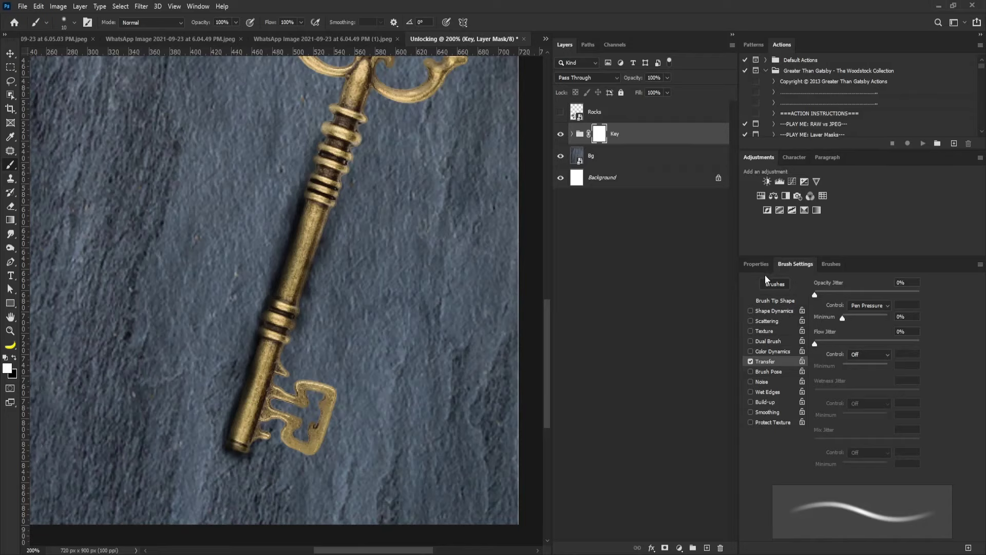
Pick a round brush tip preset and shrink it to 30 px.
left_click(778, 301)
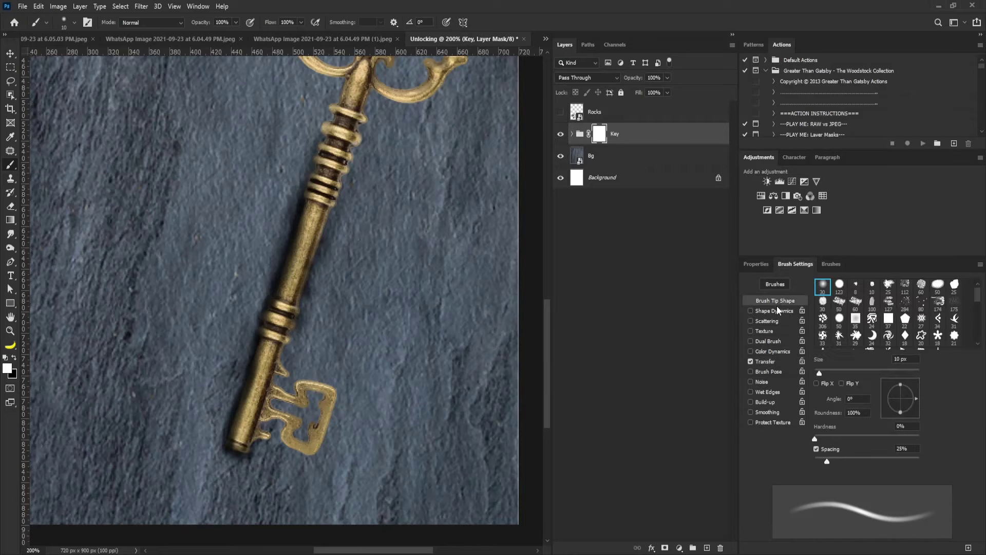
left_click(839, 285)
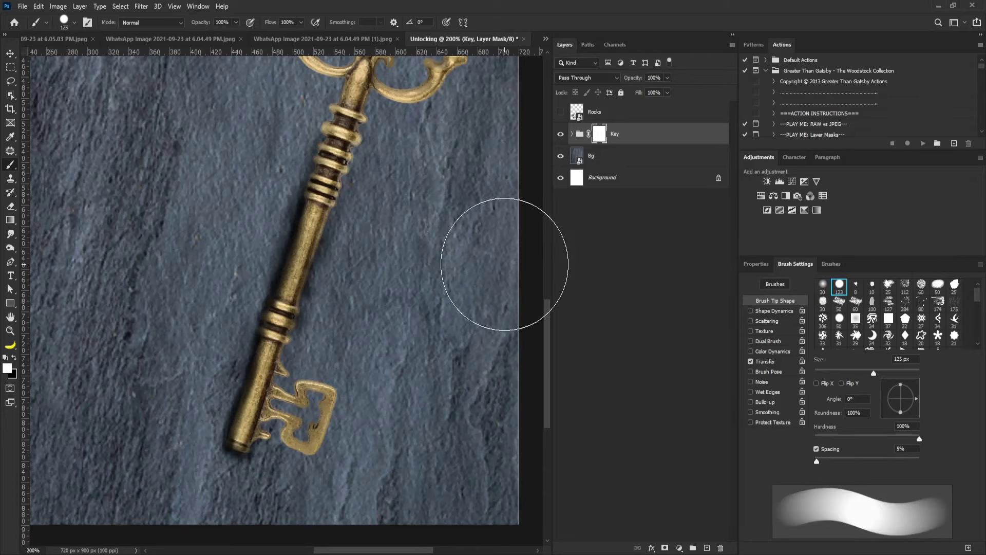
key("bracketleft")
key("bracketleft")
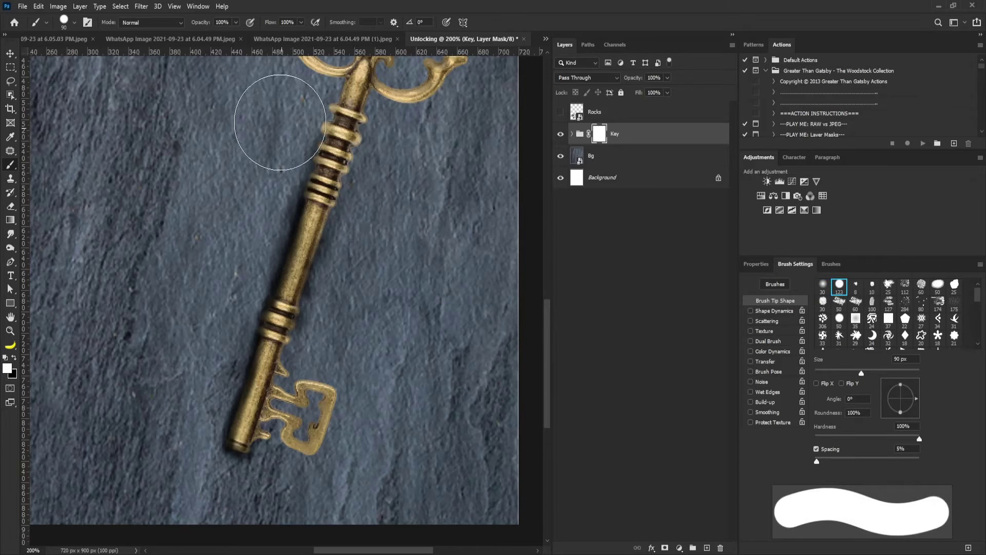
key("bracketleft")
key("bracketleft")
key("bracketleft")
key("bracketleft")
key("bracketleft")
key("bracketleft")
key("bracketleft")
key("bracketleft")
key("bracketleft")
key("bracketleft")
key("bracketleft")
key("bracketleft")
key("bracketleft")
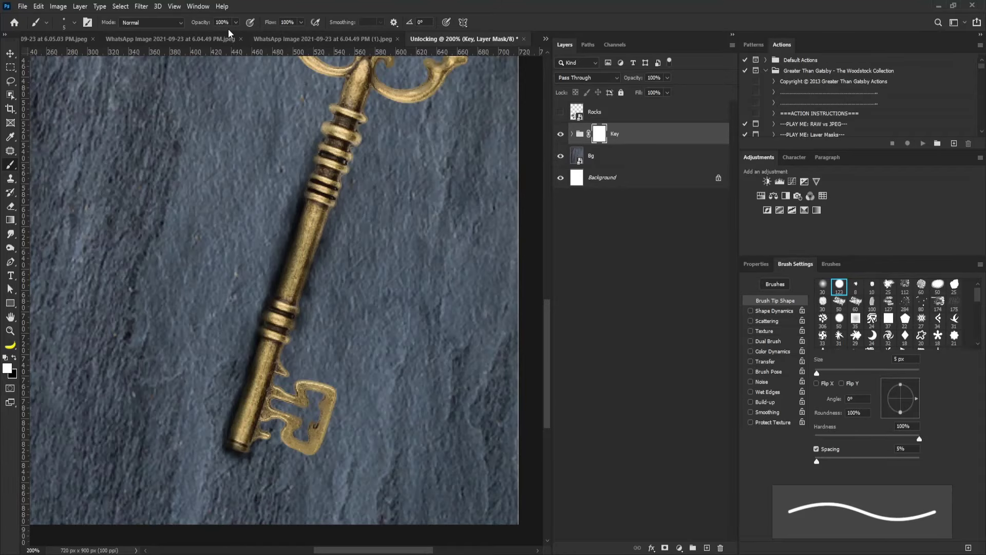
Mask out stray shadow beside the key shaft and below the key's end.
scroll(264, 281, "up", 3)
left_click_drag(282, 346, 296, 337)
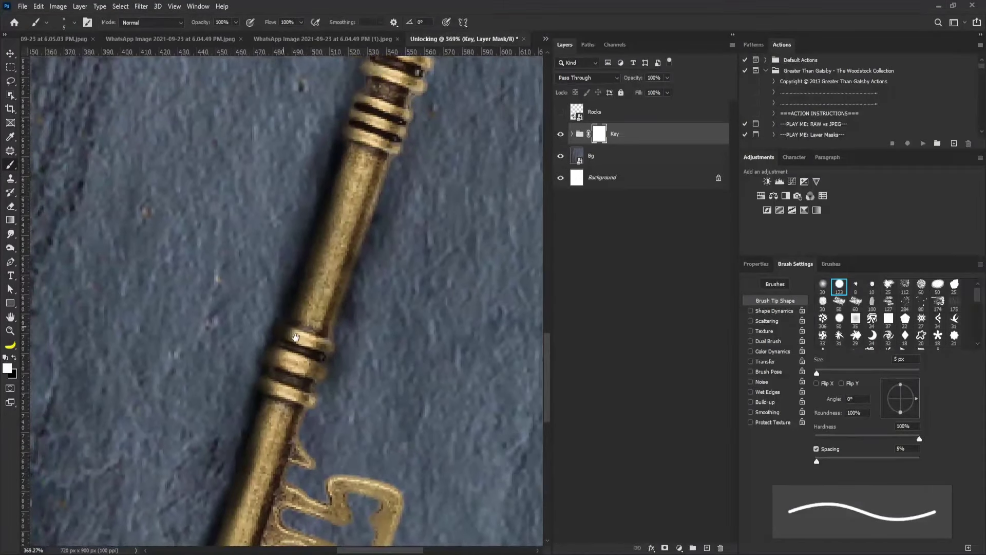
scroll(298, 341, "up", 3)
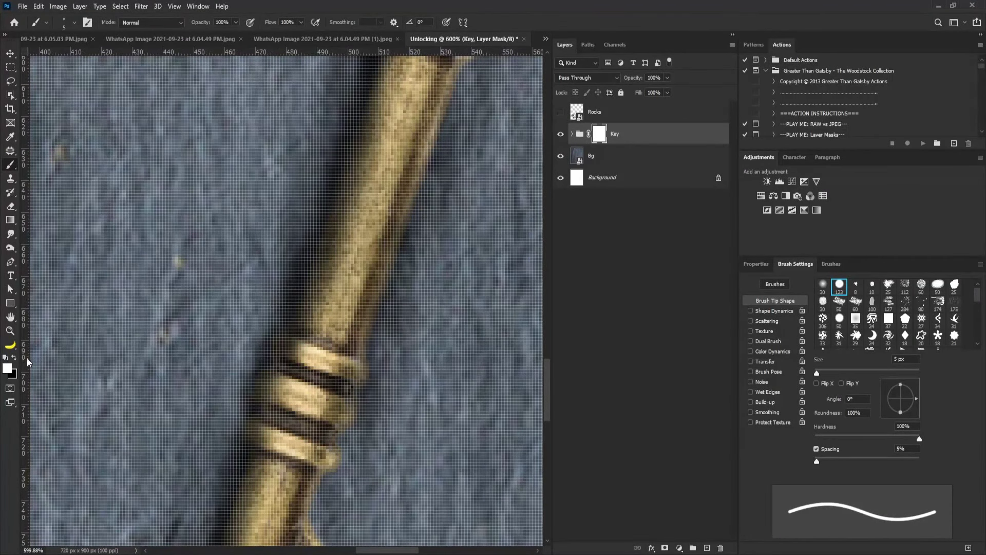
left_click_drag(287, 280, 296, 274)
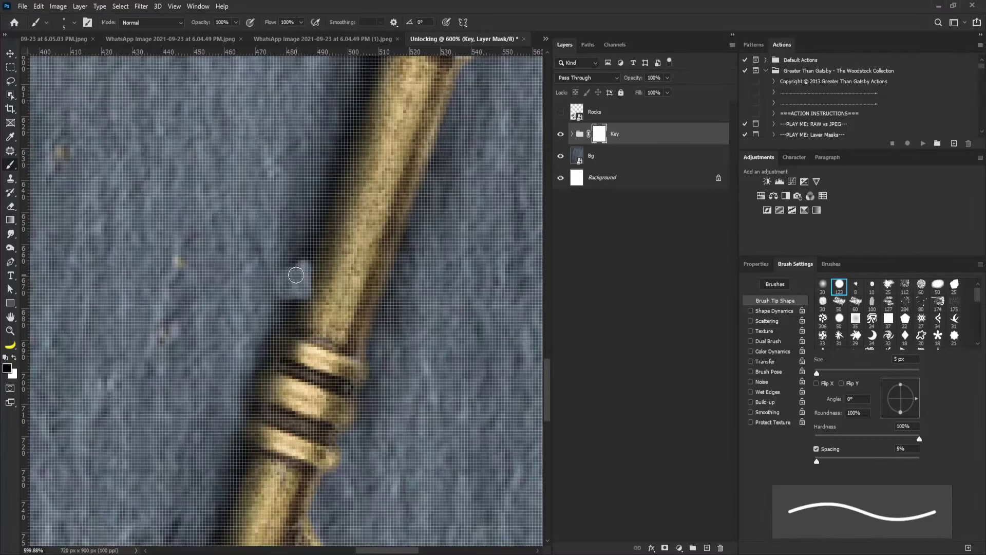
scroll(319, 231, "down", 4)
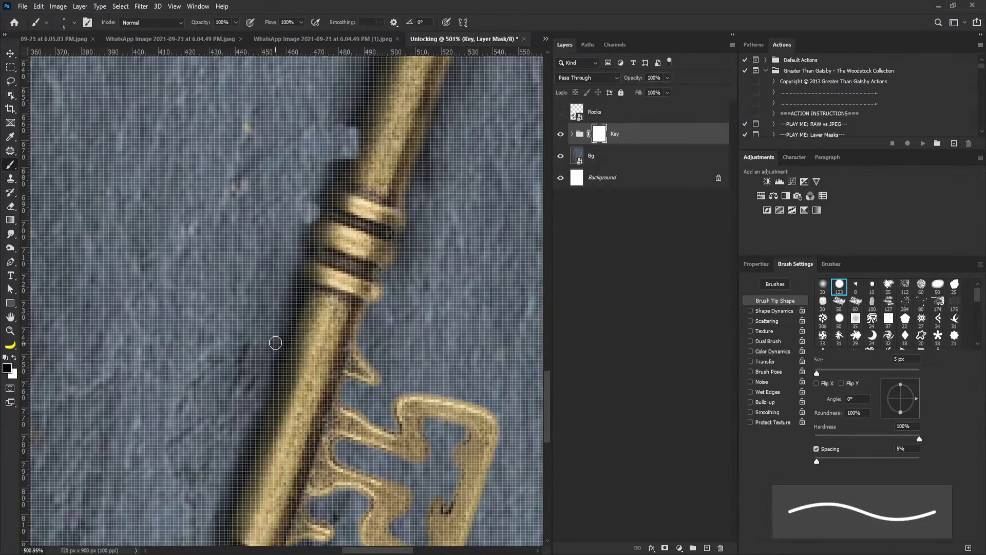
key("h")
left_click_drag(275, 343, 296, 199)
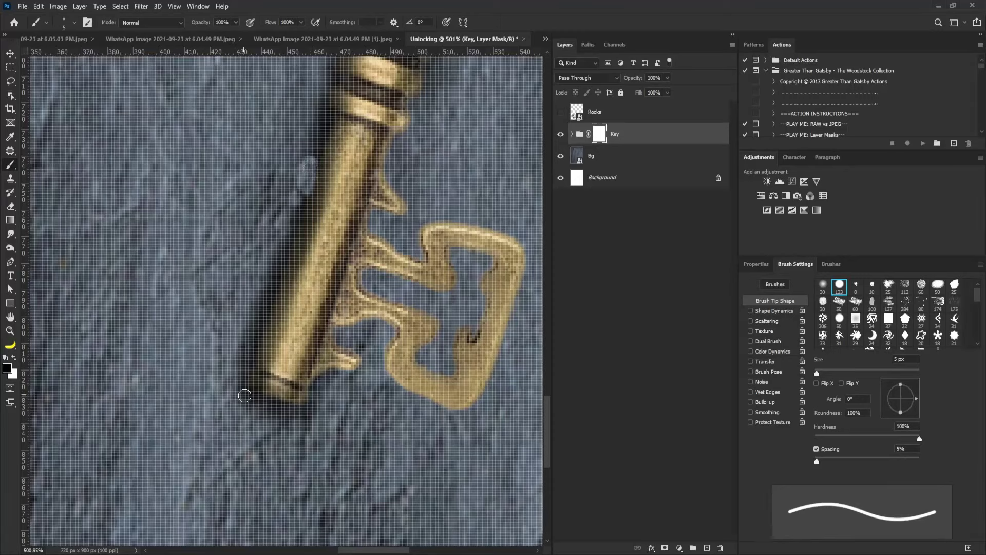
left_click_drag(244, 396, 259, 411)
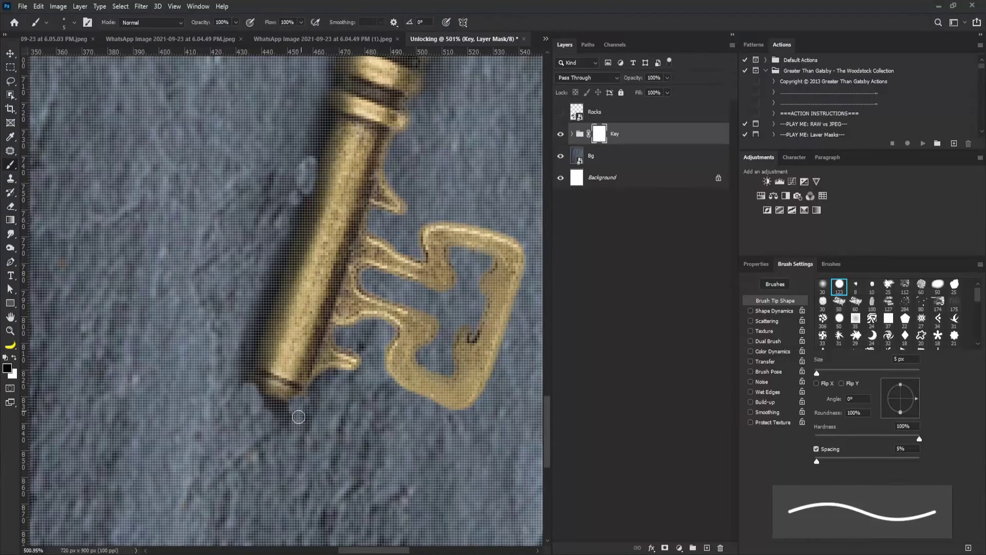
Paint soft pen-pressure shadow on the grouped Shadow layer below the key's end and along the shaft.
left_click(572, 134)
left_click(605, 156)
left_click(937, 338)
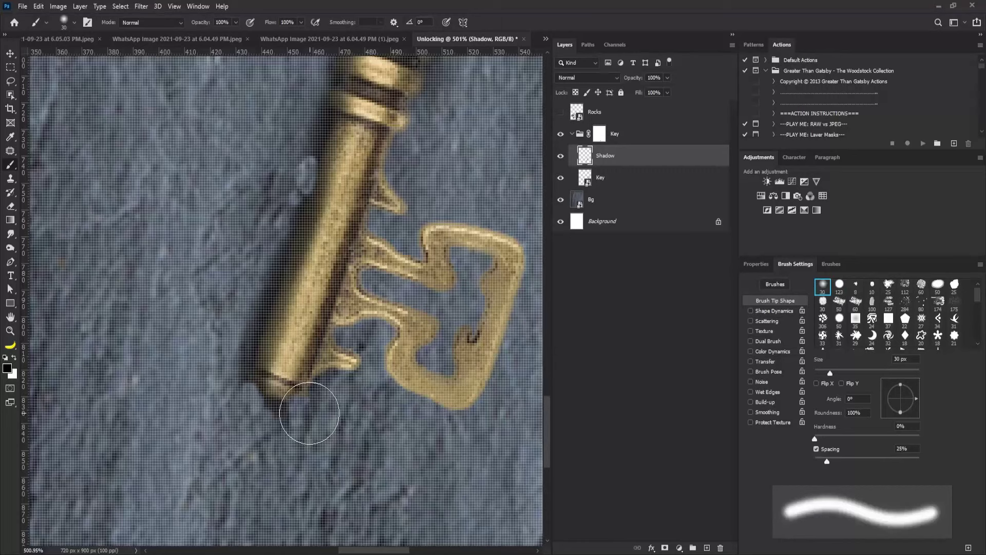
left_click_drag(300, 410, 320, 393)
key("ctrl+z")
left_click(750, 361)
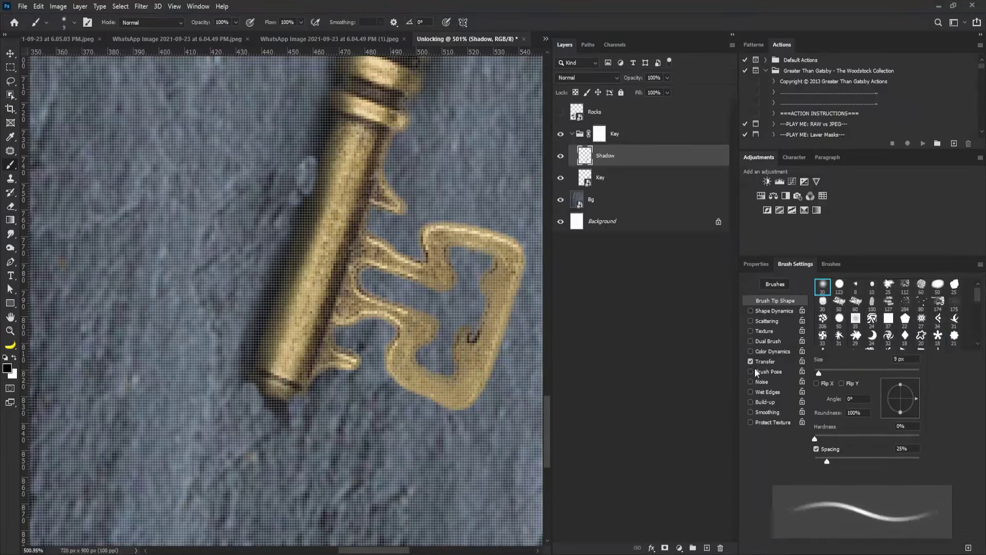
left_click(281, 404)
key("bracketright")
key("bracketright")
key("bracketright")
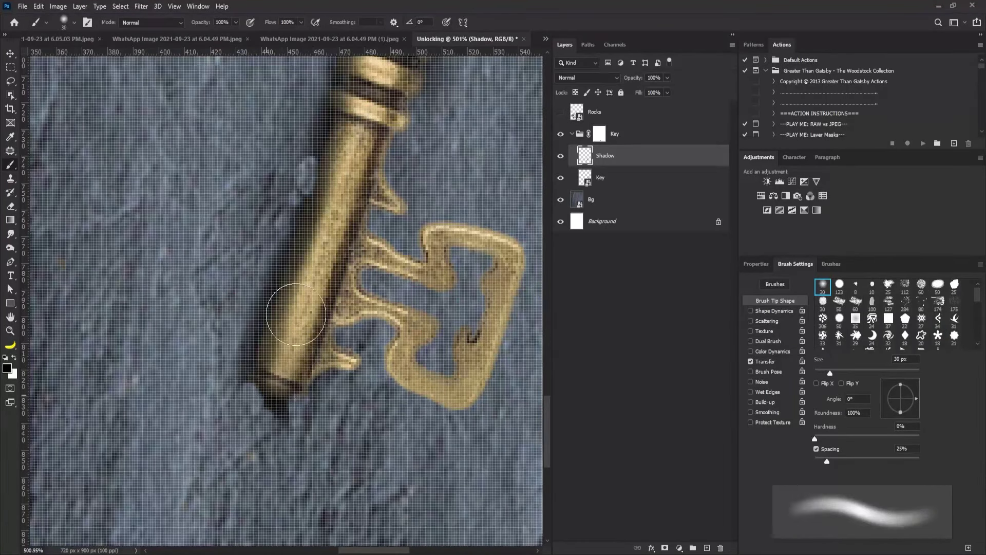
mouse_move(268, 363)
left_mouse_down()
mouse_move(298, 313)
mouse_move(302, 341)
left_mouse_up()
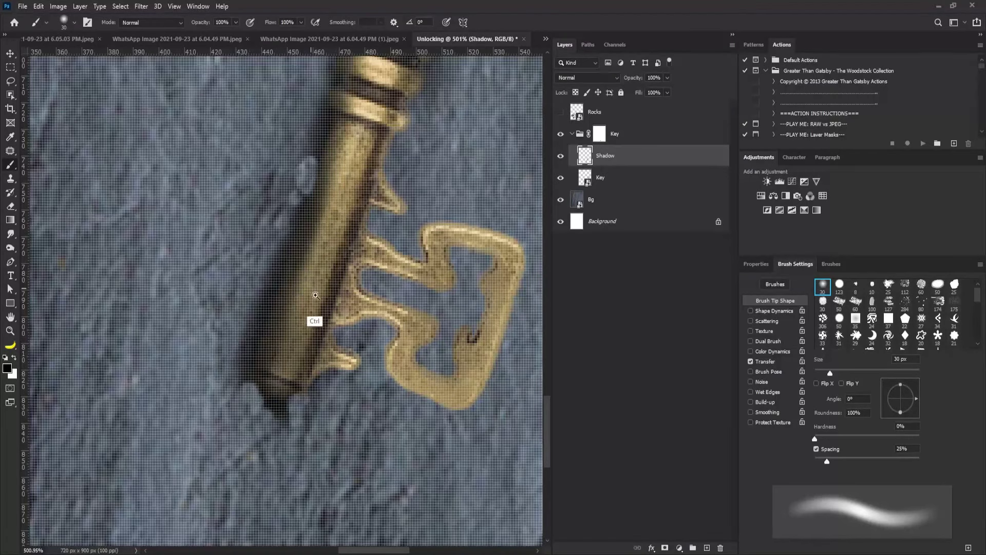
Target the group mask with a 7 px brush and zoom out to view the whole key.
key("alt+bracketright")
key("ctrl+backslash")
key("bracketleft")
key("bracketleft")
key("bracketleft")
key("bracketleft")
key("bracketleft")
key("bracketleft")
key("bracketleft")
key("bracketleft")
key("bracketleft")
key("bracketleft")
key("bracketleft")
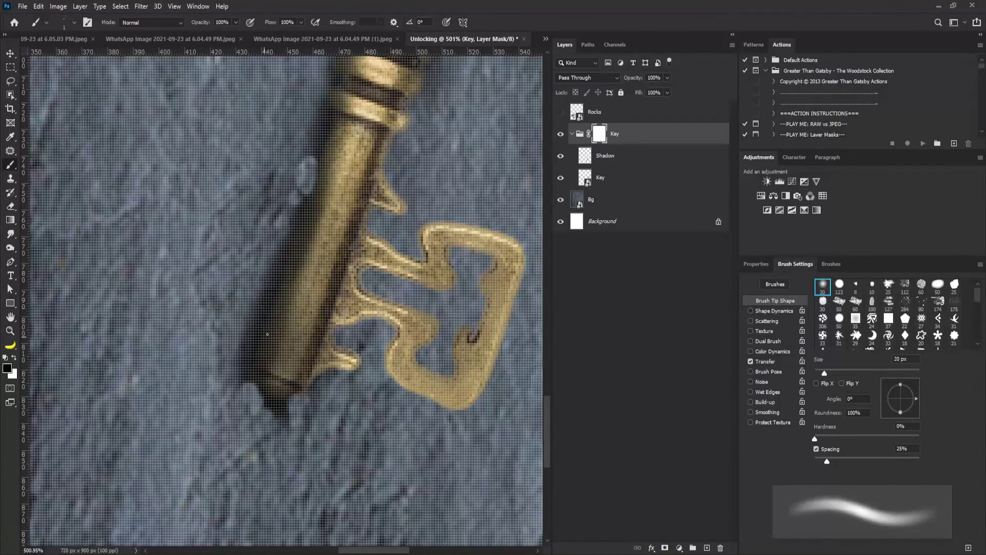
key("bracketright")
key("bracketright")
key("bracketright")
key("bracketright")
key("bracketright")
key("bracketright")
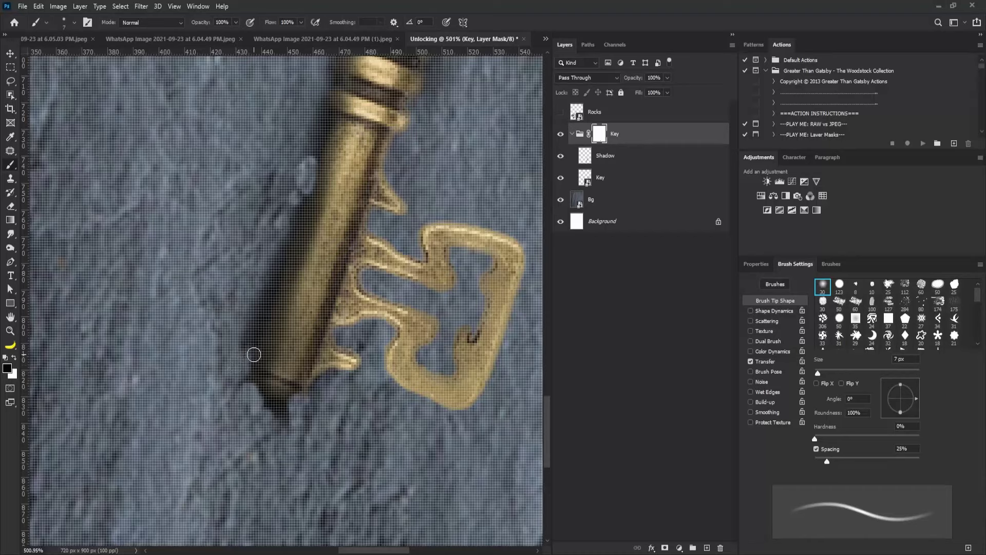
key("ctrl+0")
scroll(257, 365, "up", 4)
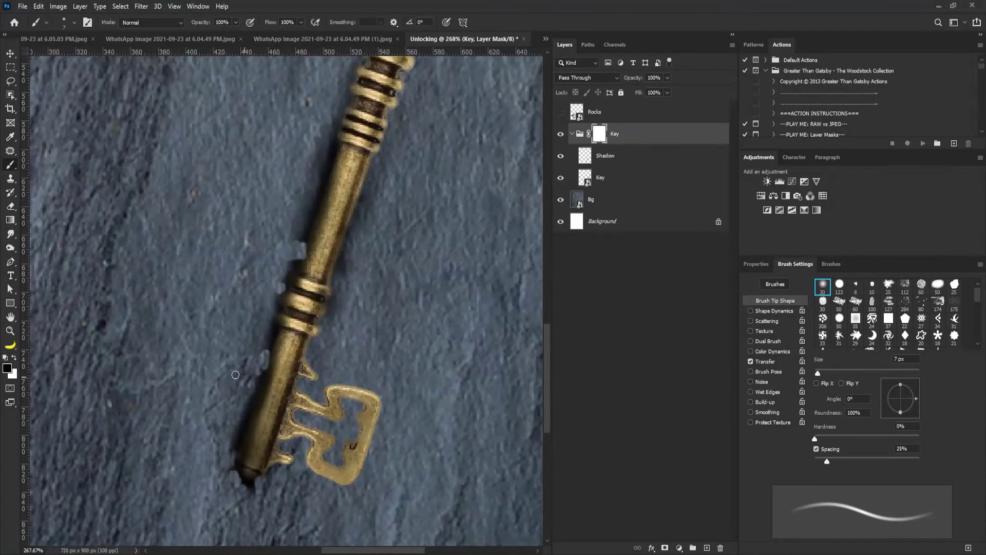
scroll(235, 374, "down", 2)
scroll(275, 325, "up", 4)
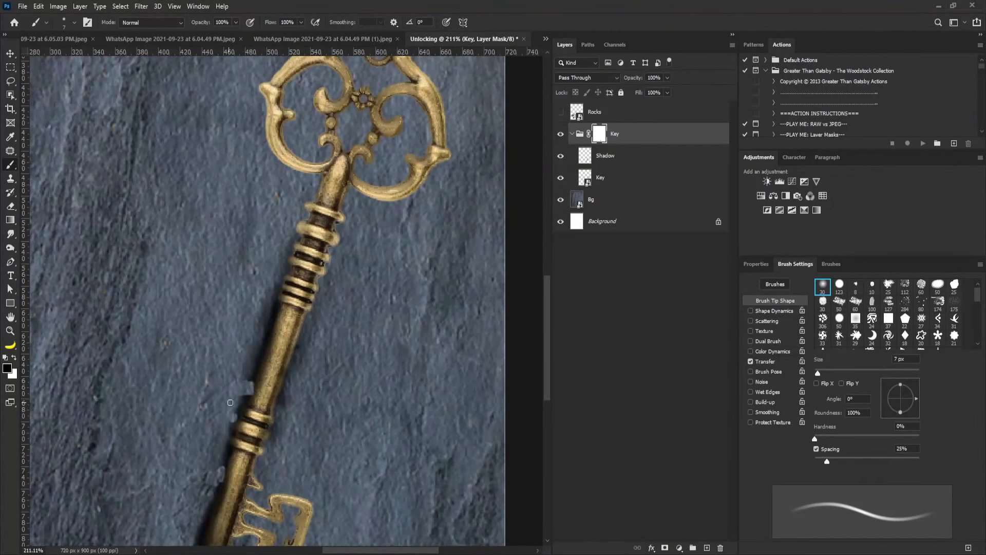
scroll(228, 378, "up", 1)
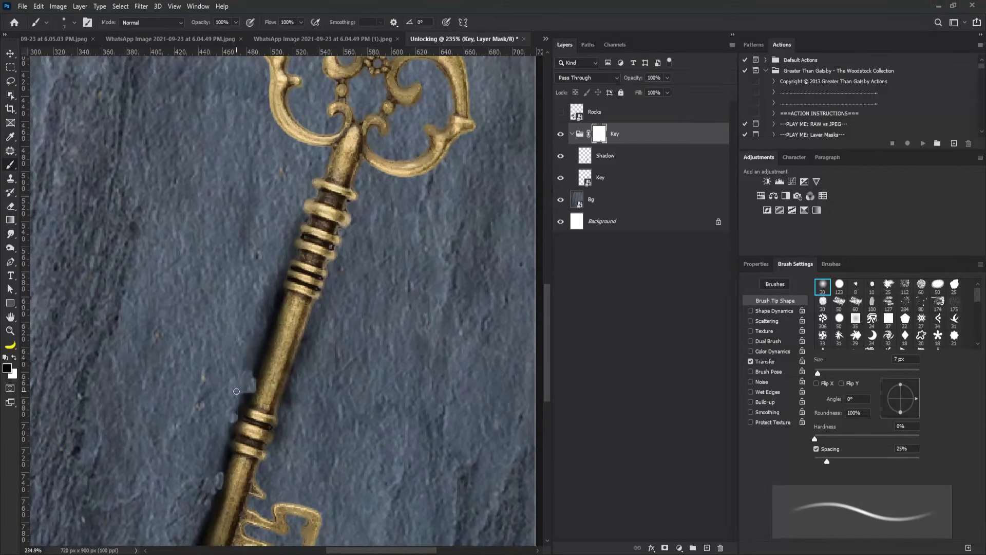
scroll(254, 369, "down", 3)
scroll(270, 405, "up", 4)
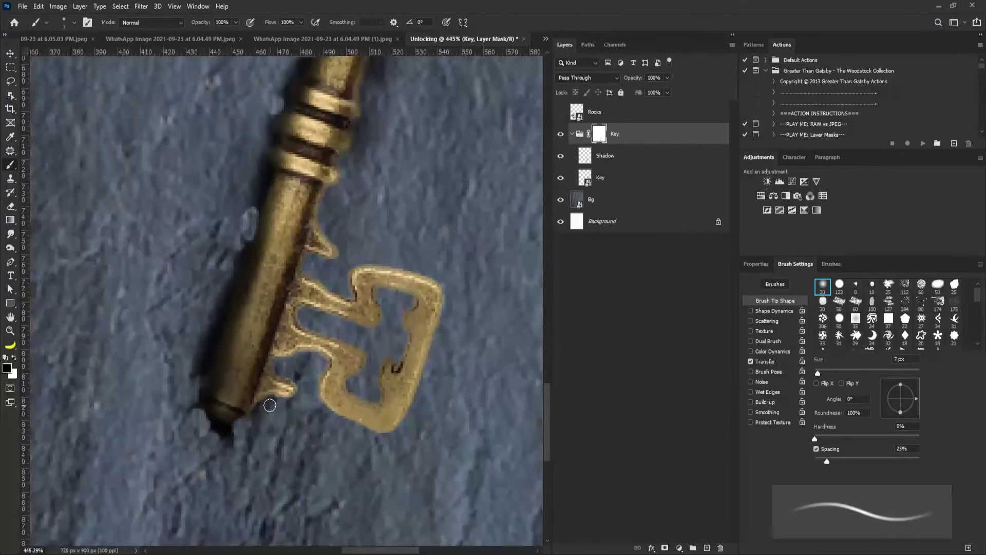
scroll(309, 325, "down", 5)
scroll(272, 370, "up", 4)
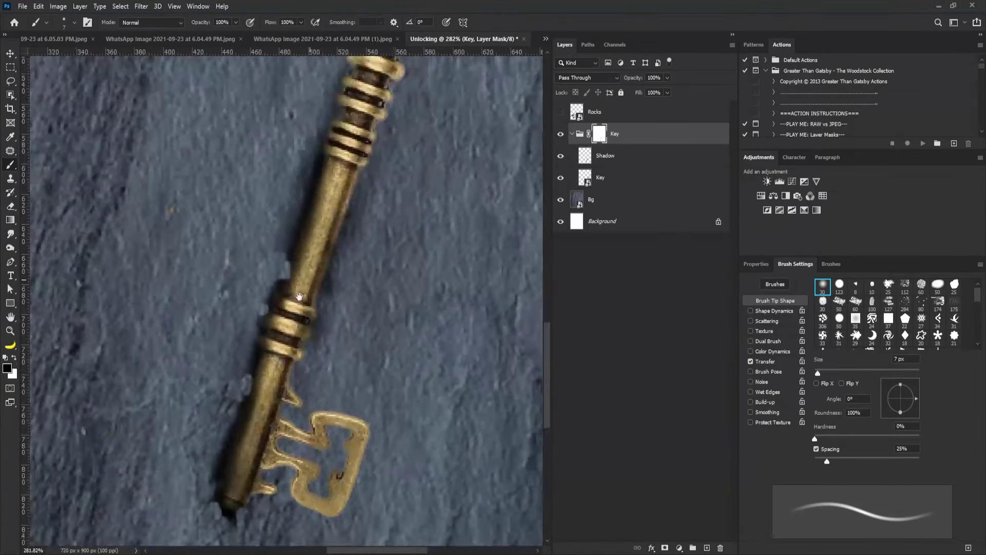
scroll(283, 411, "down", 2)
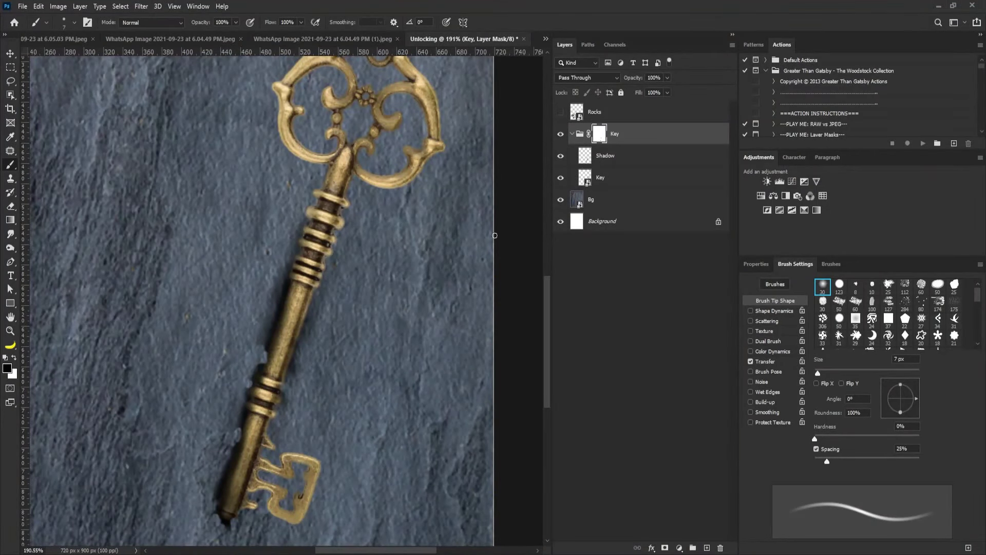
Set the Shadow layer brush to 20 px, then return to the group mask with a 7 px brush.
key("alt+bracketleft")
key("bracketright")
key("bracketright")
key("bracketright")
key("bracketright")
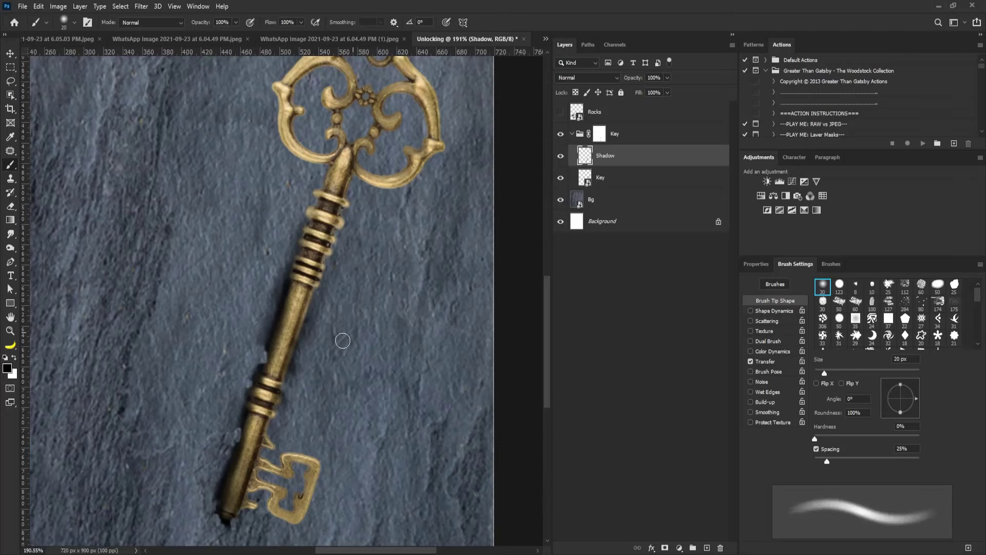
scroll(303, 342, "up", 1)
key("bracketleft")
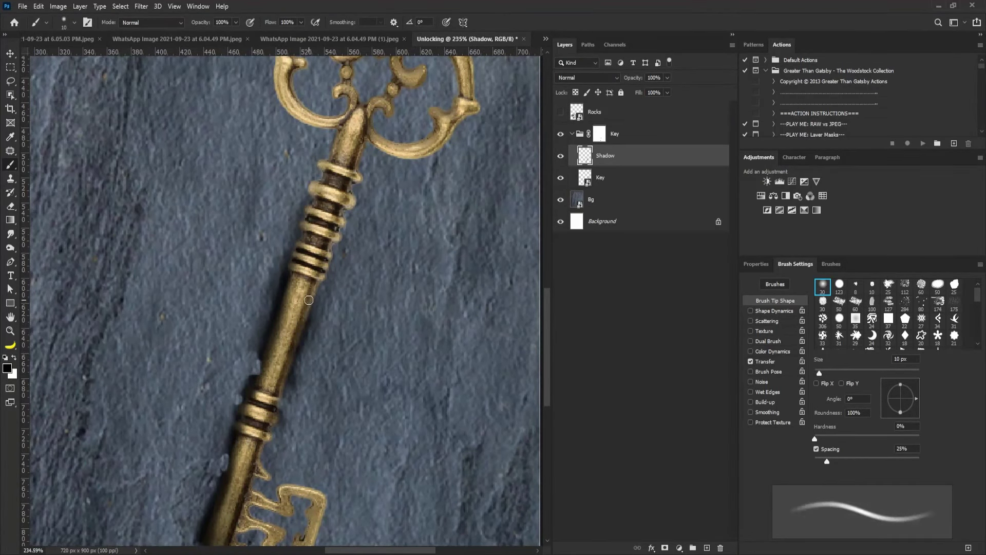
key("bracketright")
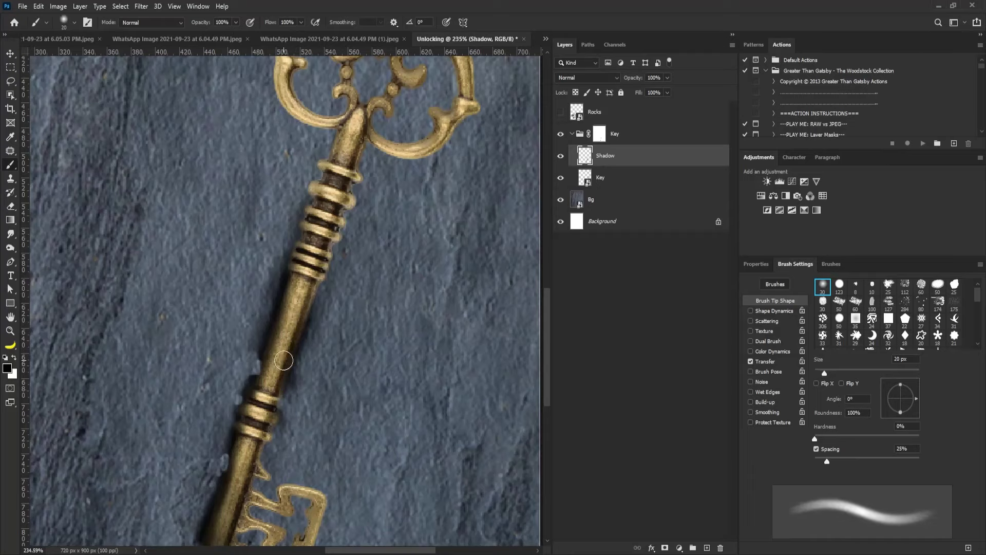
left_click(599, 136)
key("bracketleft")
key("bracketleft")
key("bracketleft")
key("bracketleft")
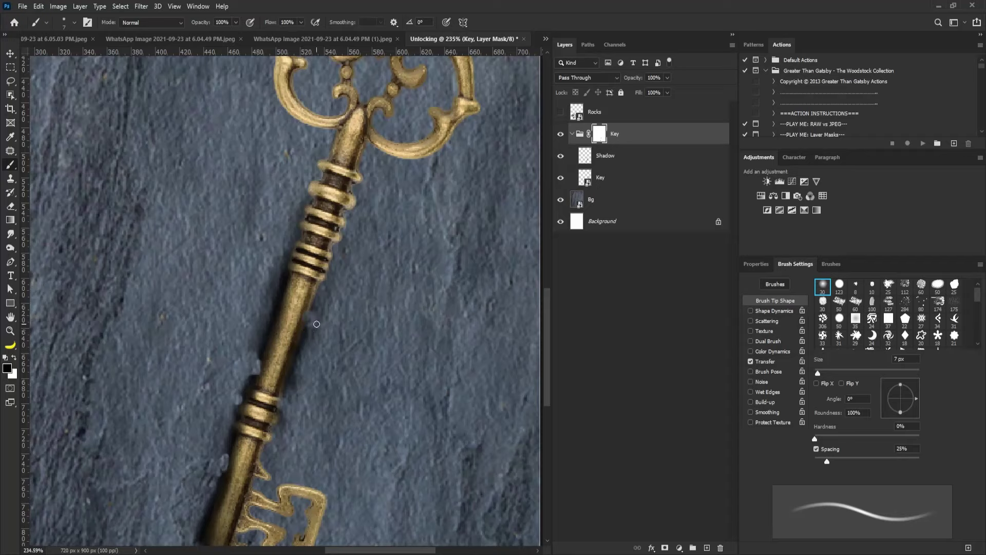
scroll(327, 343, "down", 3)
scroll(319, 353, "up", 2)
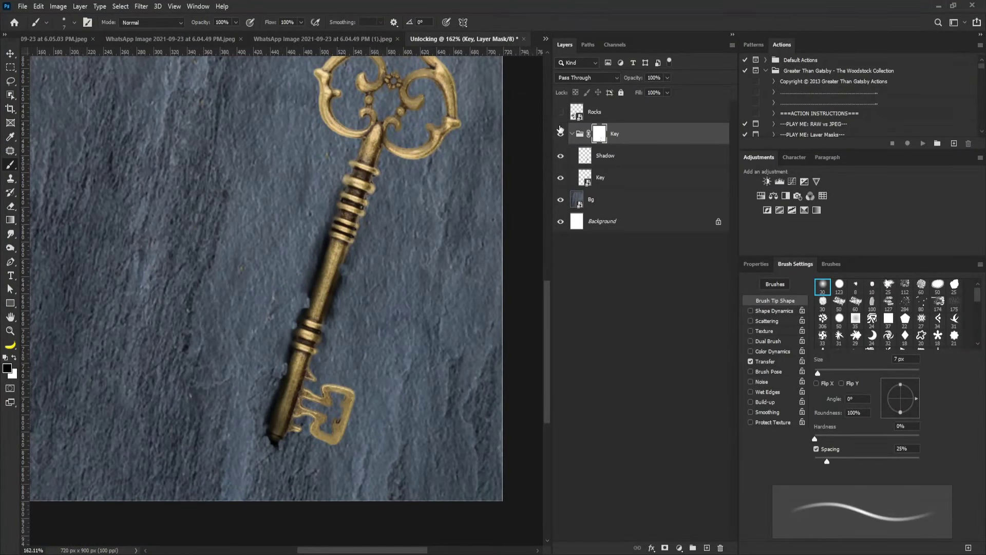
Scale the Rocks layer down sharply, rotate it to the key's slant and place it beside the shaft.
left_click(598, 118)
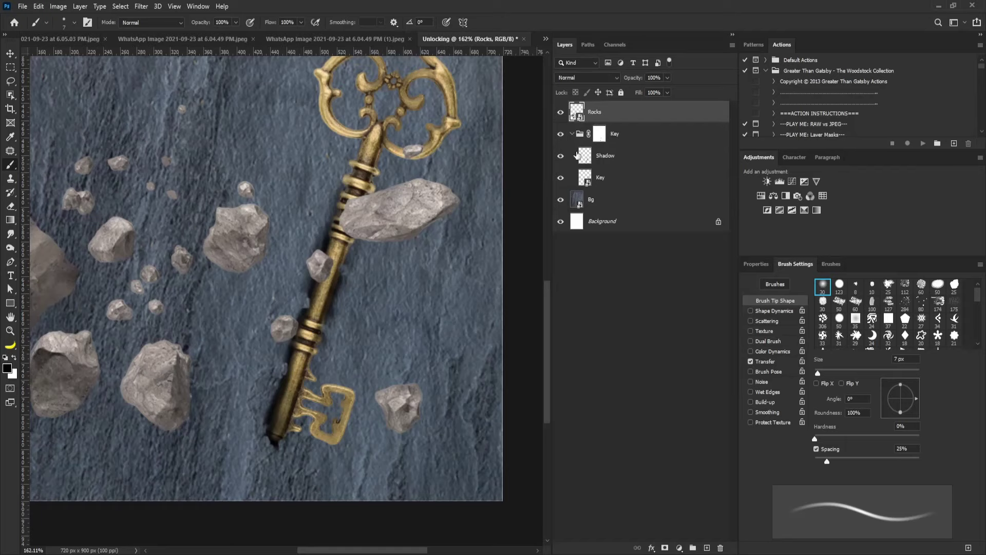
key("ctrl+t")
scroll(382, 204, "down", 3)
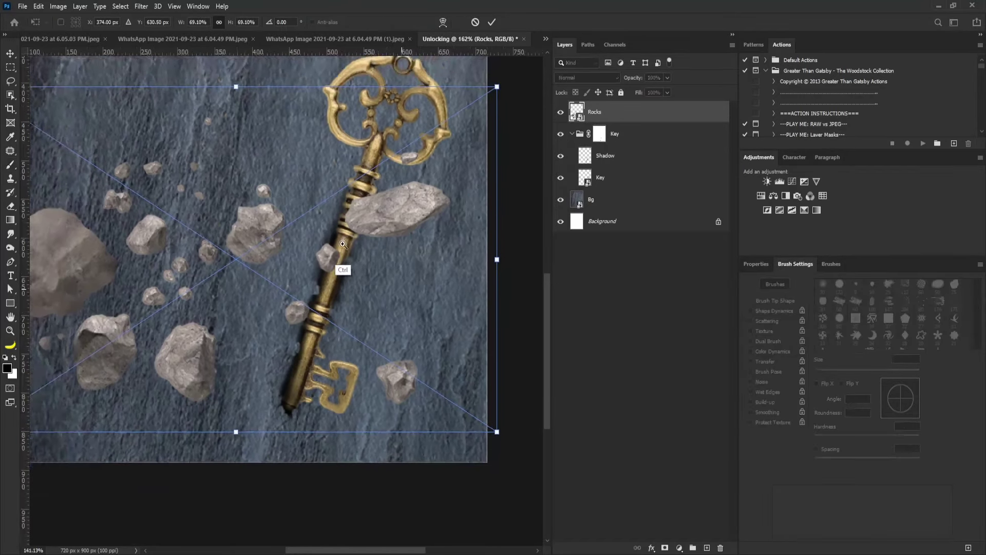
left_click_drag(477, 107, 316, 218)
left_click_drag(338, 285, 343, 229)
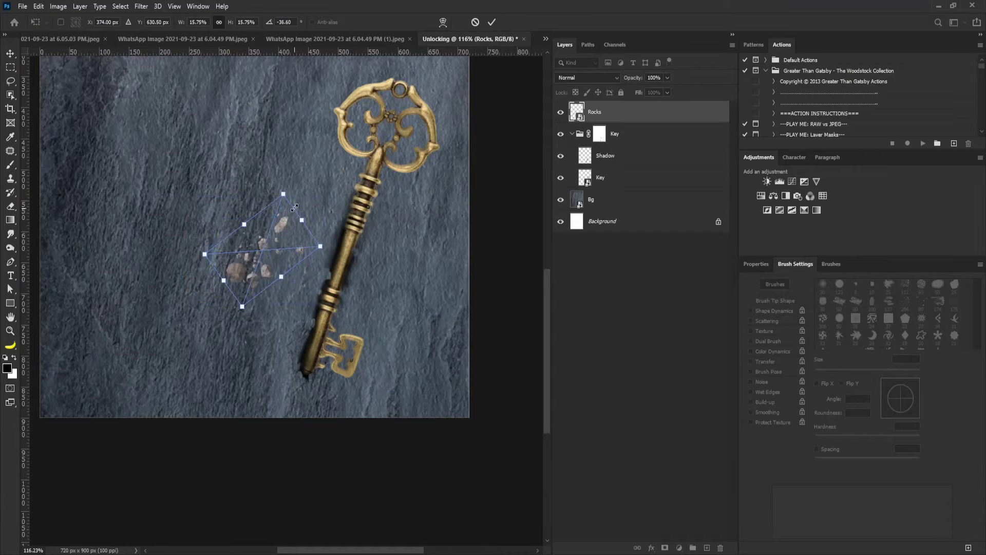
left_click_drag(282, 204, 369, 243)
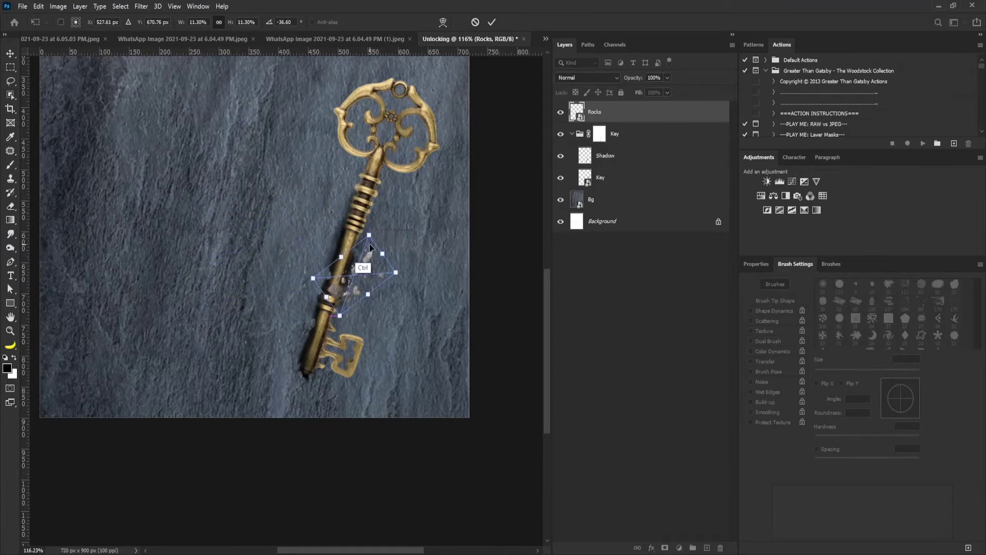
scroll(380, 254, "up", 2)
left_click_drag(427, 282, 417, 254)
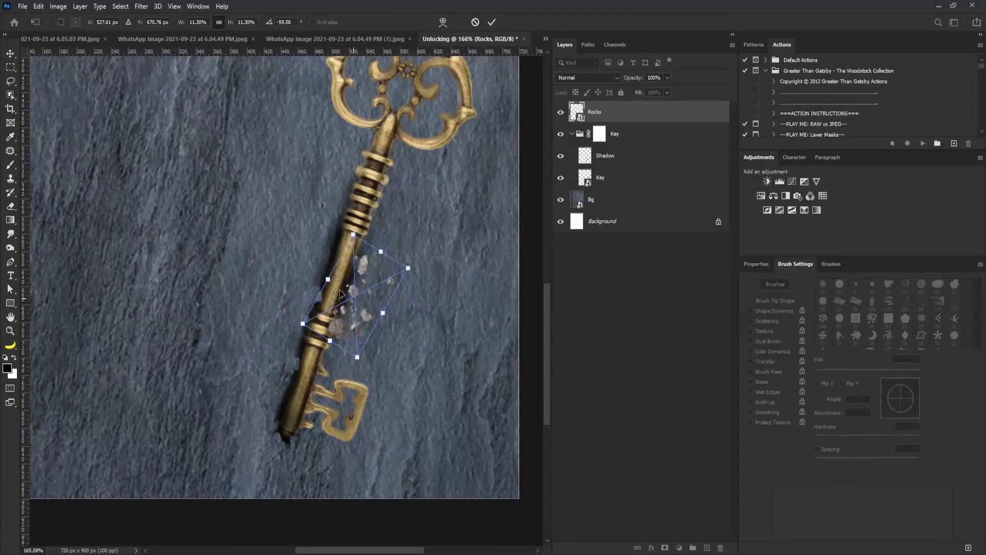
left_click_drag(369, 309, 323, 271)
mouse_move(321, 212)
left_mouse_down()
mouse_move(319, 220)
mouse_move(314, 211)
left_mouse_up()
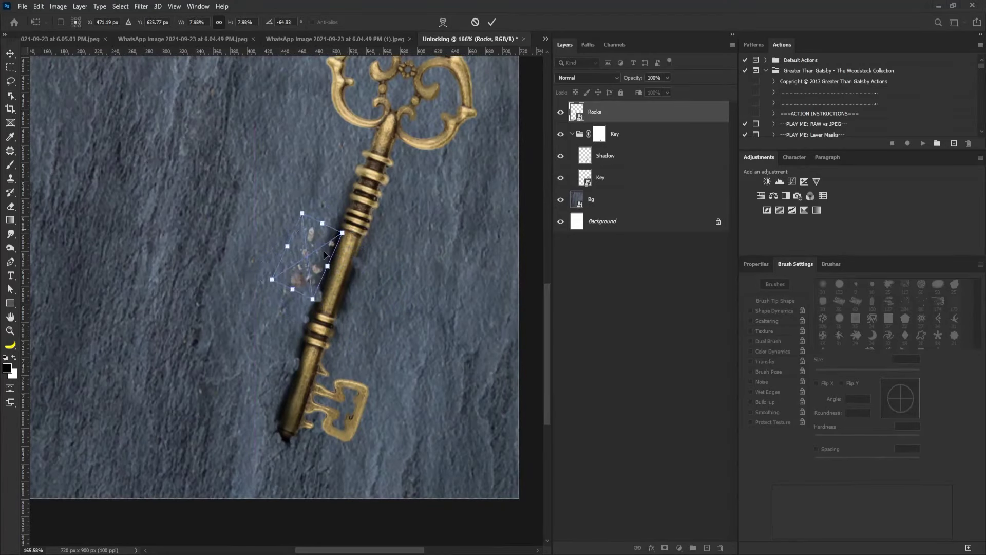
left_click_drag(323, 264, 337, 270)
key("Return")
Keep Rocks as a smart object, duplicate it, and move the copy down-left along the shaft.
key("b")
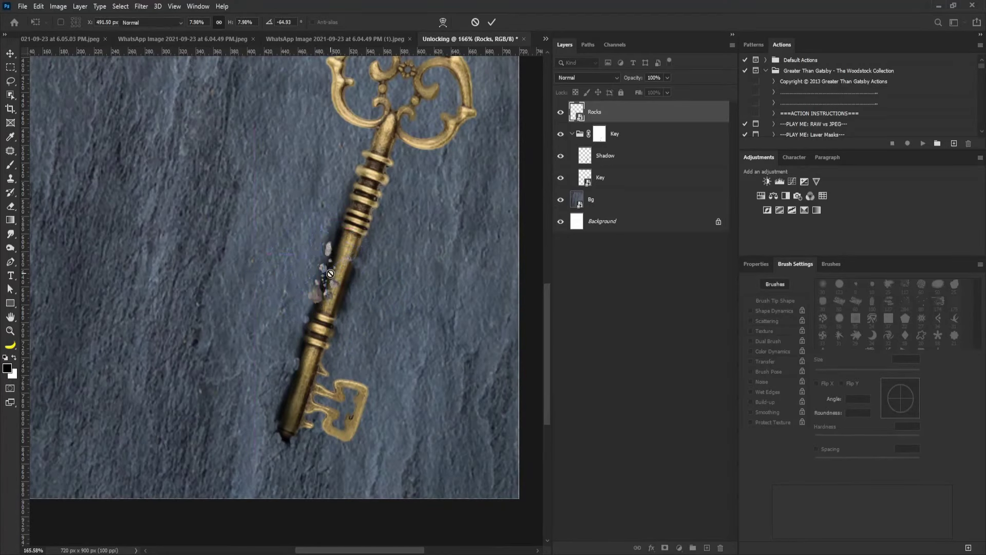
left_click(323, 278)
left_click(520, 228)
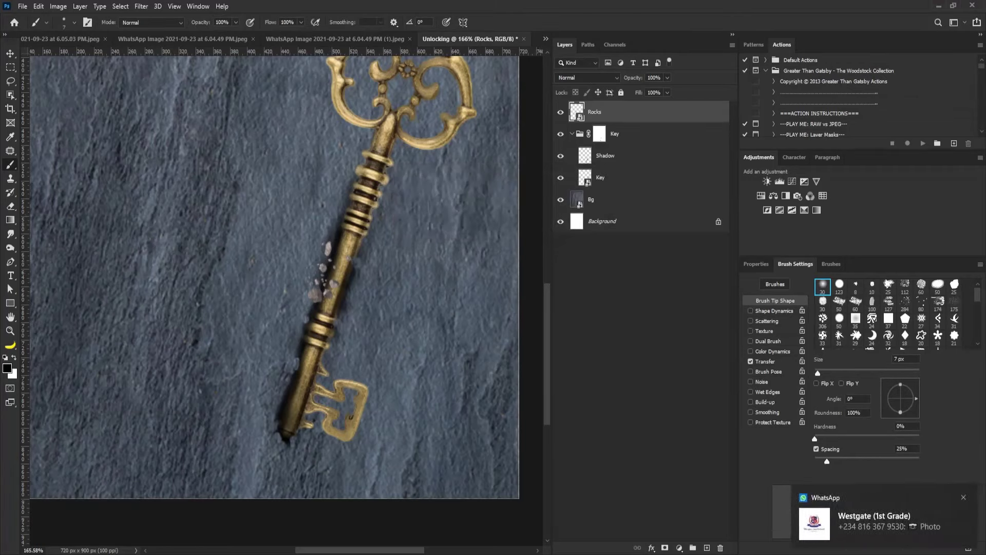
left_click(964, 497)
left_click_drag(607, 112, 706, 547)
key("v")
mouse_move(333, 278)
left_mouse_down()
mouse_move(308, 393)
mouse_move(298, 377)
mouse_move(305, 390)
mouse_move(337, 208)
mouse_move(364, 206)
mouse_move(377, 216)
left_mouse_up()
Rotate the Rocks copy 2 pebbles and duplicate an enlarged, rotated copy onto the lower shaft.
key("ctrl+t")
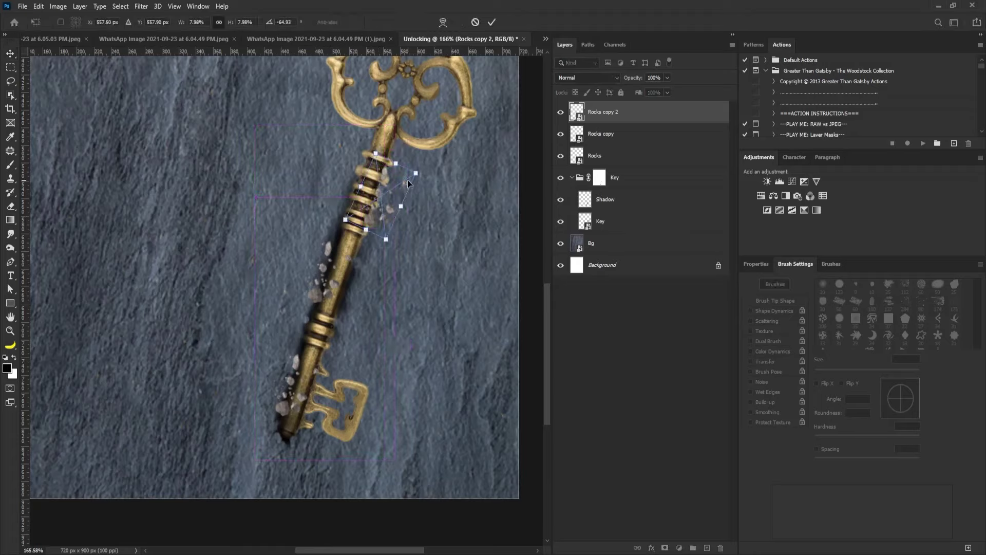
left_click_drag(407, 179, 431, 148)
key("Return")
left_click_drag(387, 210, 365, 334, "alt")
key("ctrl+t")
left_click_drag(366, 370, 385, 262)
key("Return")
Add more pebble copies down to the key's bottom and group all the rock layers.
scroll(362, 270, "down", 3)
key("ctrl+t")
key("Return")
key("ctrl+j")
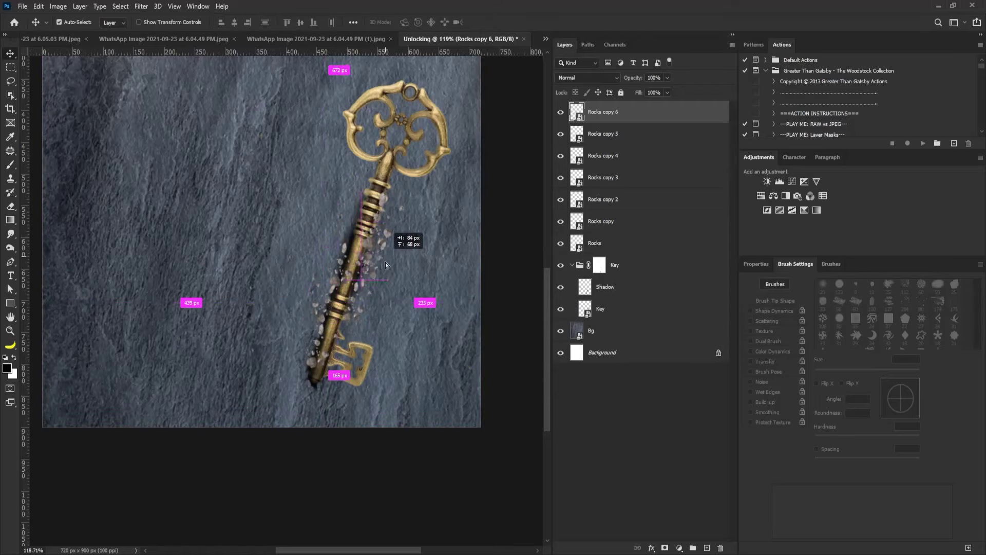
left_click_drag(355, 328, 357, 326)
key("ctrl+j")
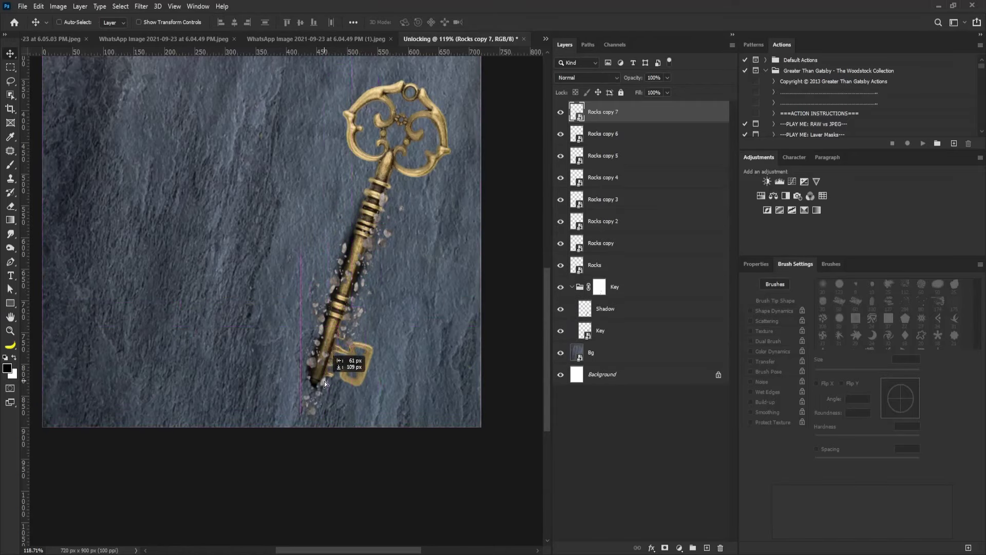
key("ctrl+t")
left_click_drag(339, 366, 394, 363)
key("Return")
left_click(595, 265, "shift")
key("ctrl+g")
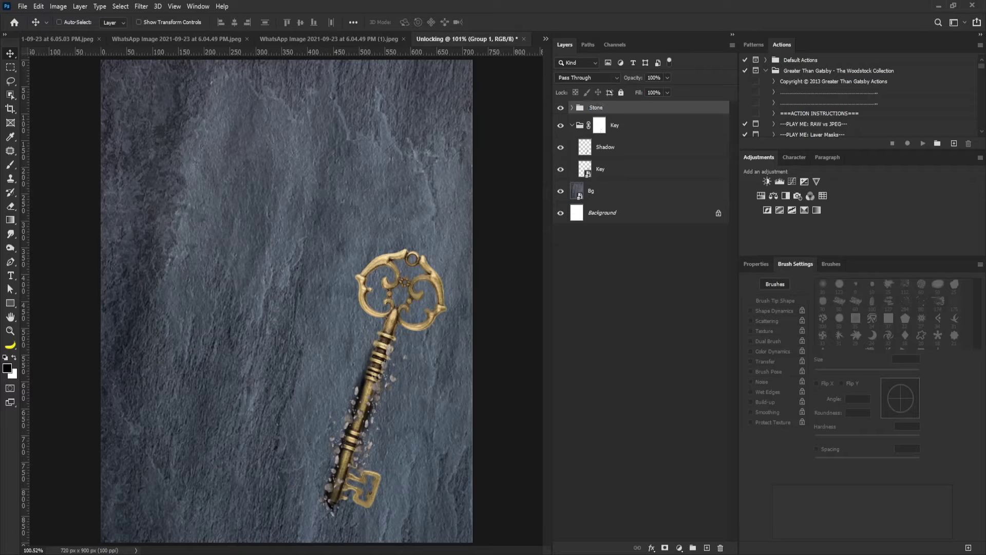
Name the rock group Stones and expand it.
key("Return")
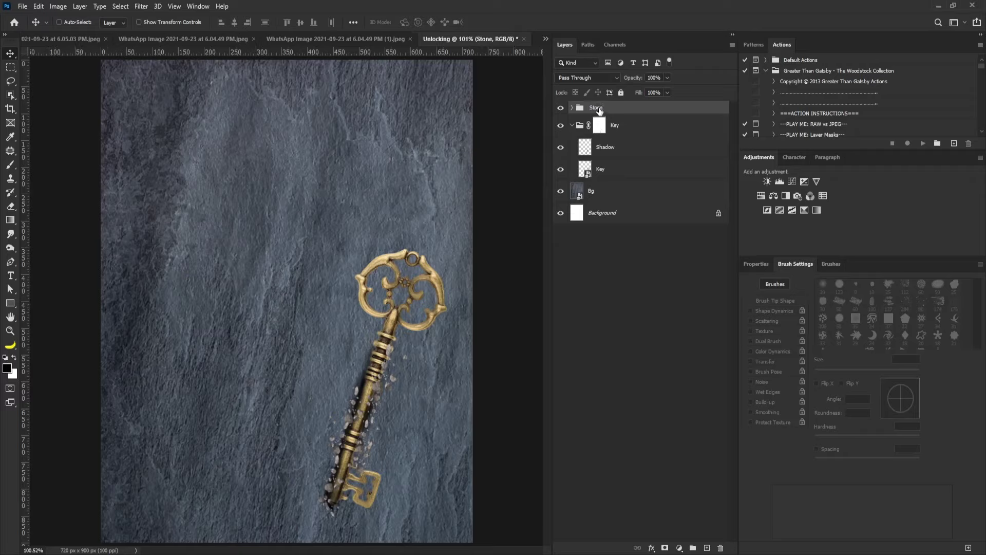
key("Return")
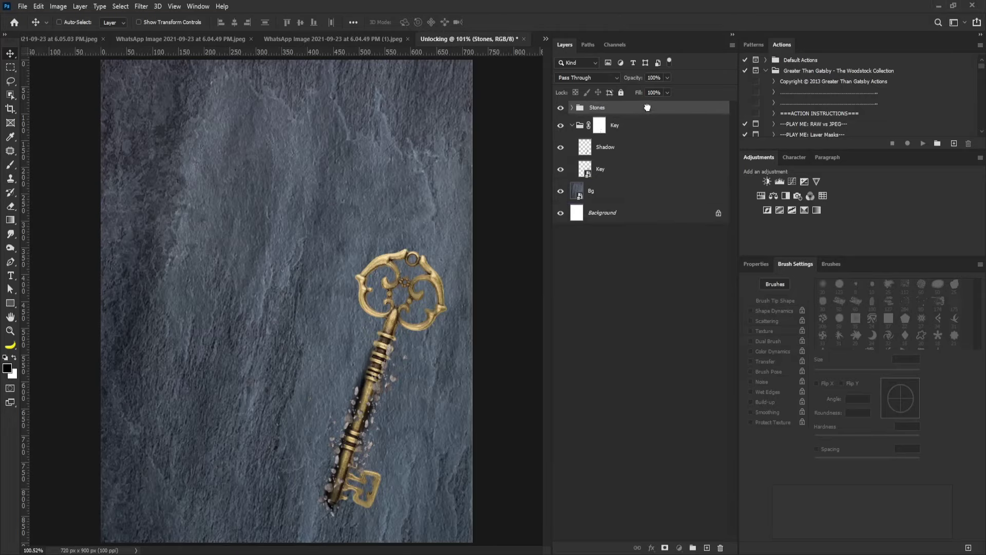
left_click(572, 107)
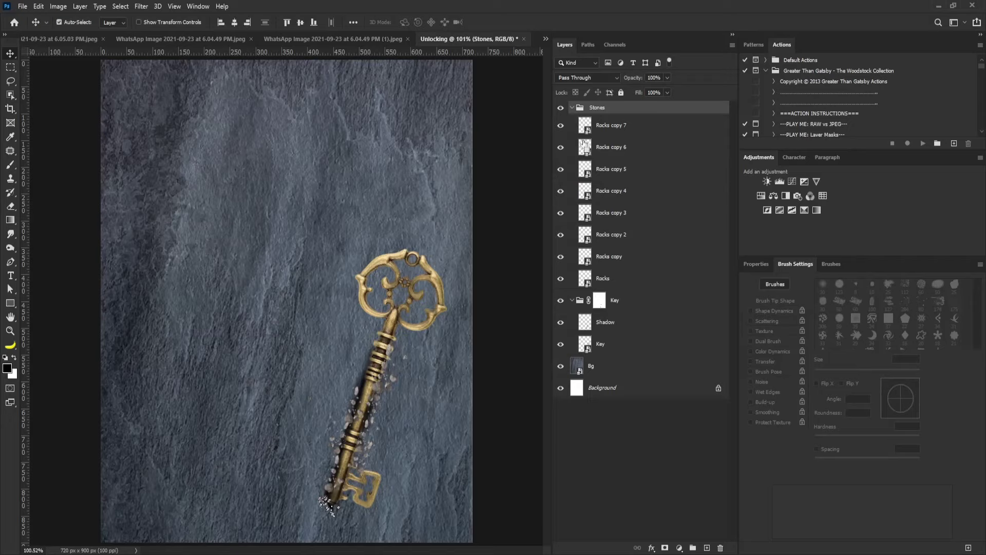
Load a combined selection of every Rocks layer's pebbles, then select the Key group.
key("ctrl")
left_click(584, 175, "ctrl+shift")
left_click(585, 217, "ctrl+shift")
left_click(586, 197, "ctrl+shift")
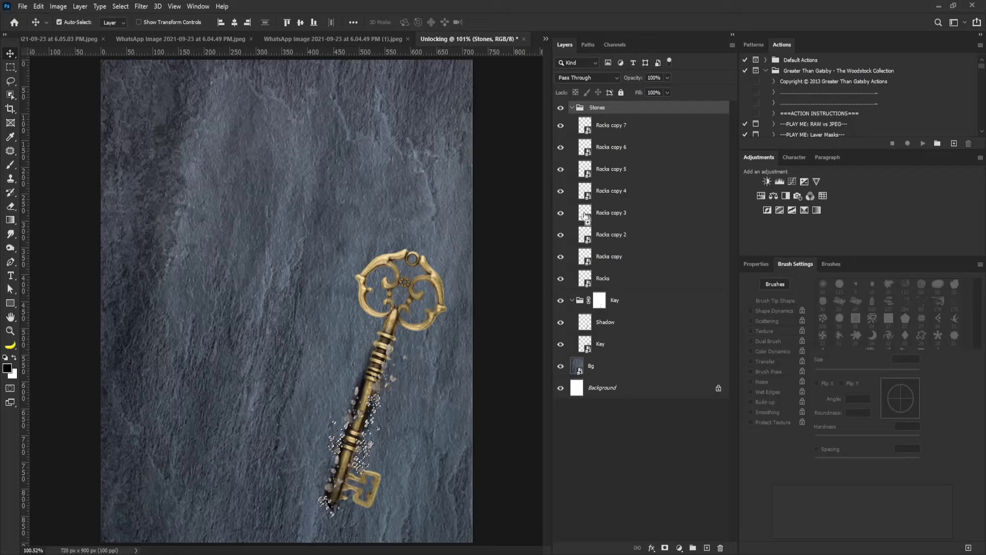
left_click(585, 237, "ctrl+shift")
left_click(585, 259, "ctrl+shift")
left_click(587, 280, "ctrl+shift")
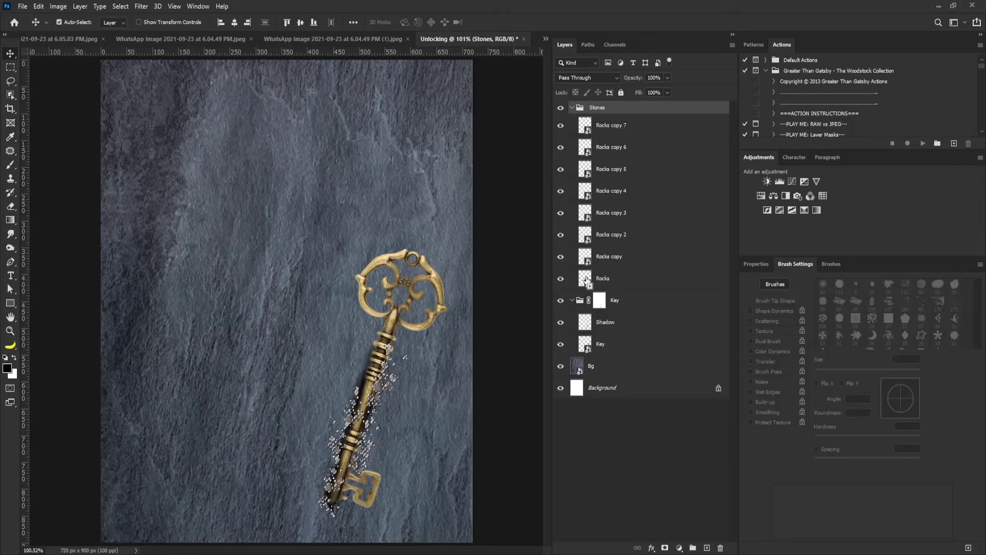
left_click(599, 300)
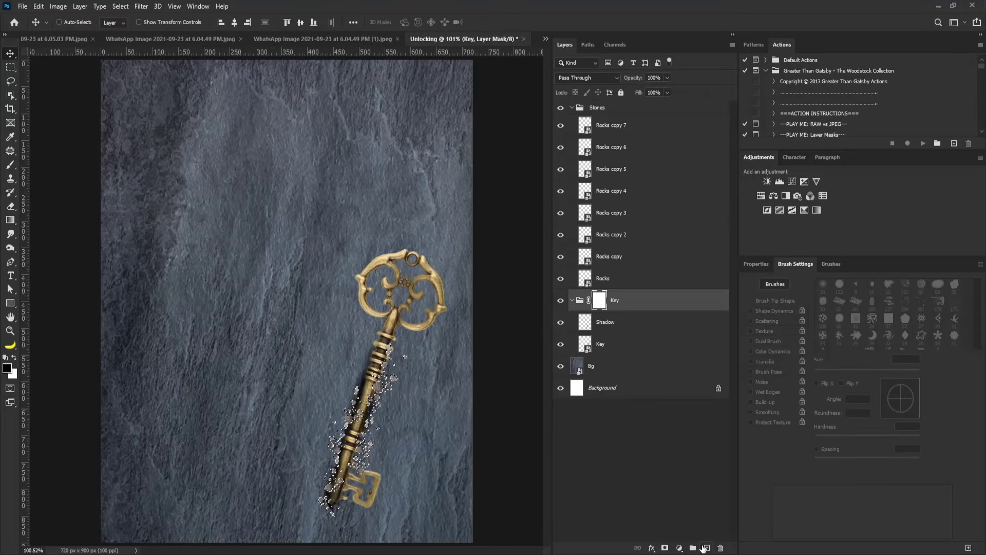
Add a new layer and move Layer 1 above the Key group.
left_click(706, 548)
left_click_drag(638, 322, 623, 294)
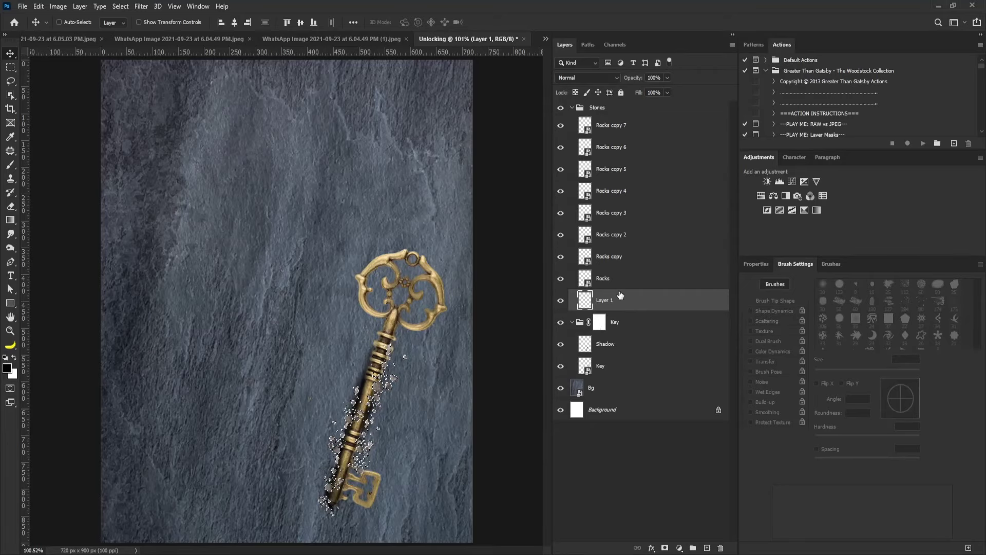
key("ctrl")
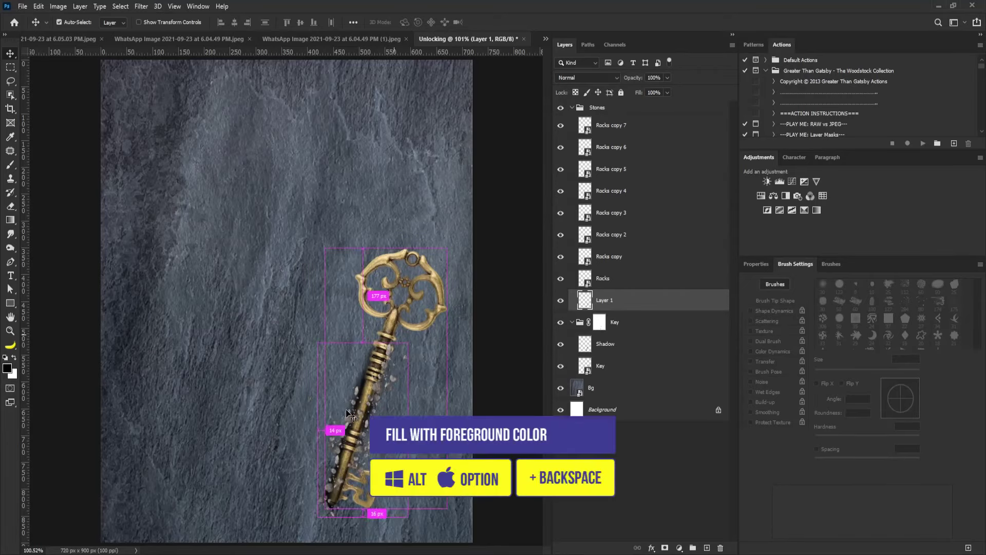
scroll(347, 409, "up", 1)
Apply a 2.9 px Gaussian Blur to Layer 1.
left_click(156, 6)
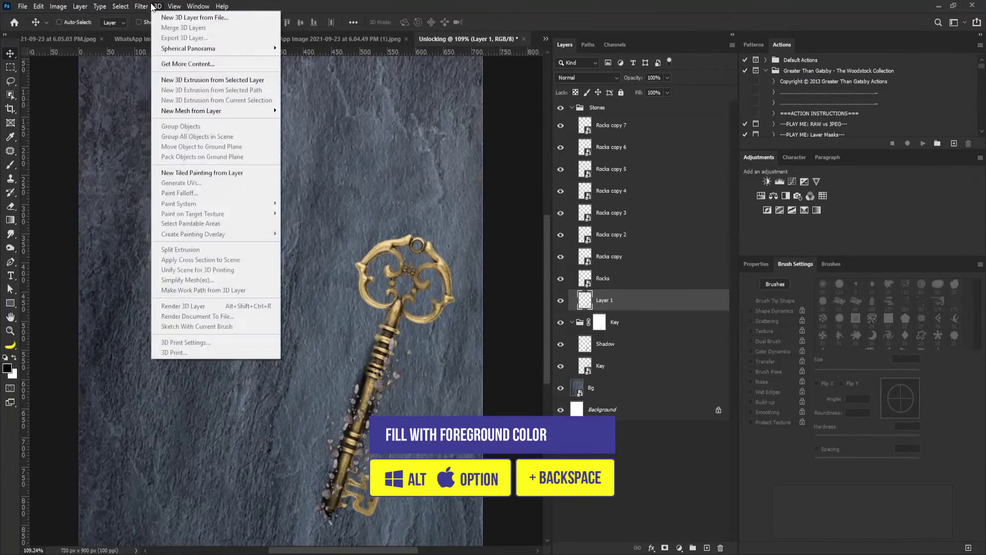
mouse_move(141, 6)
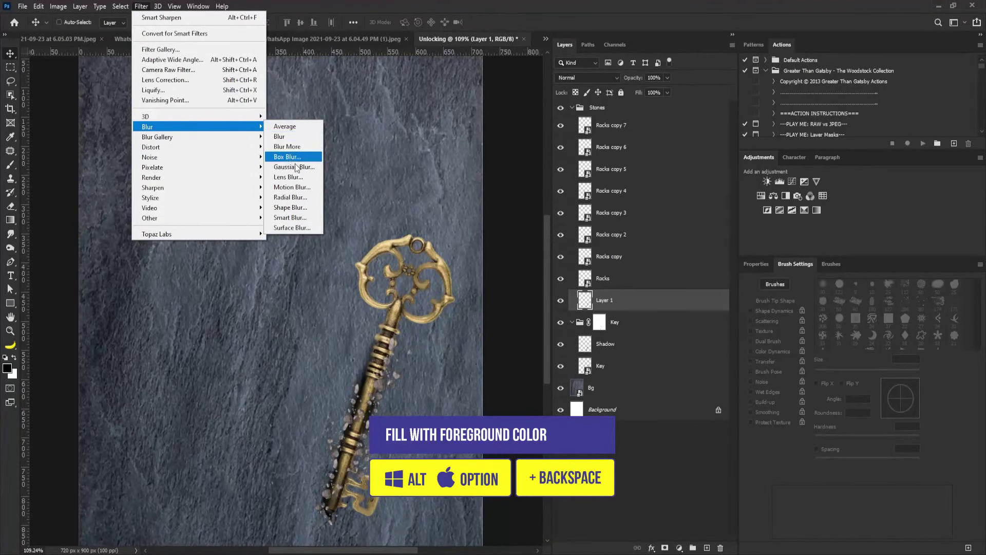
left_click(293, 167)
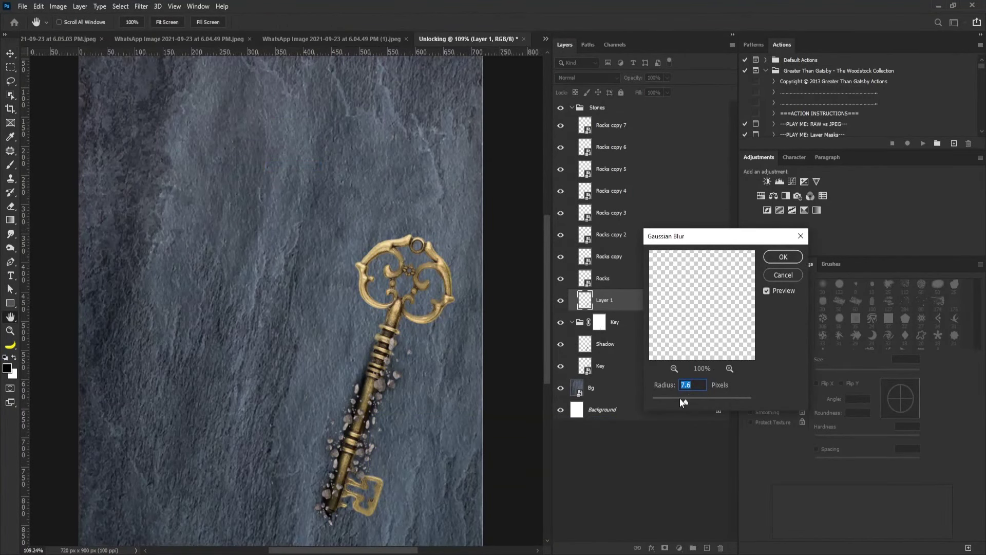
left_click_drag(670, 399, 668, 399)
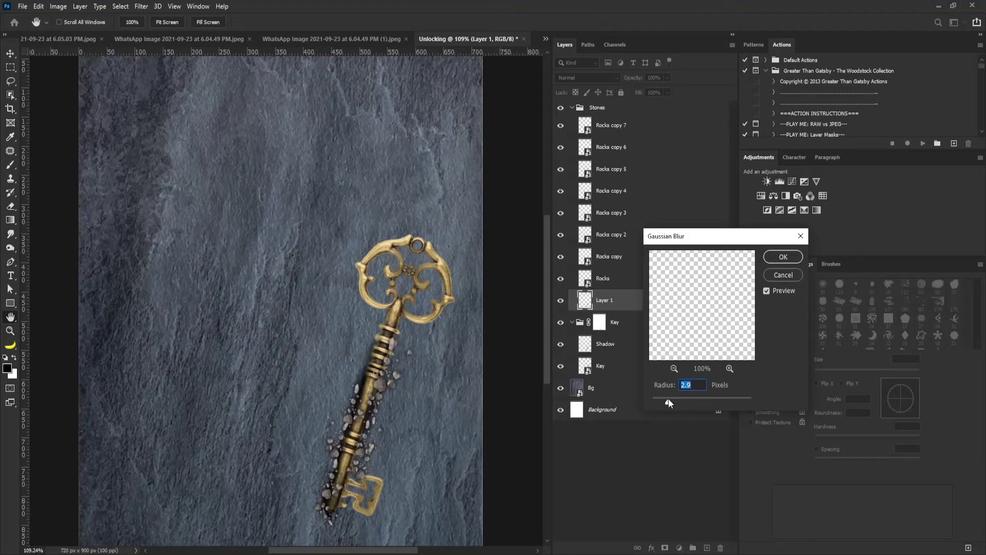
left_click(785, 256)
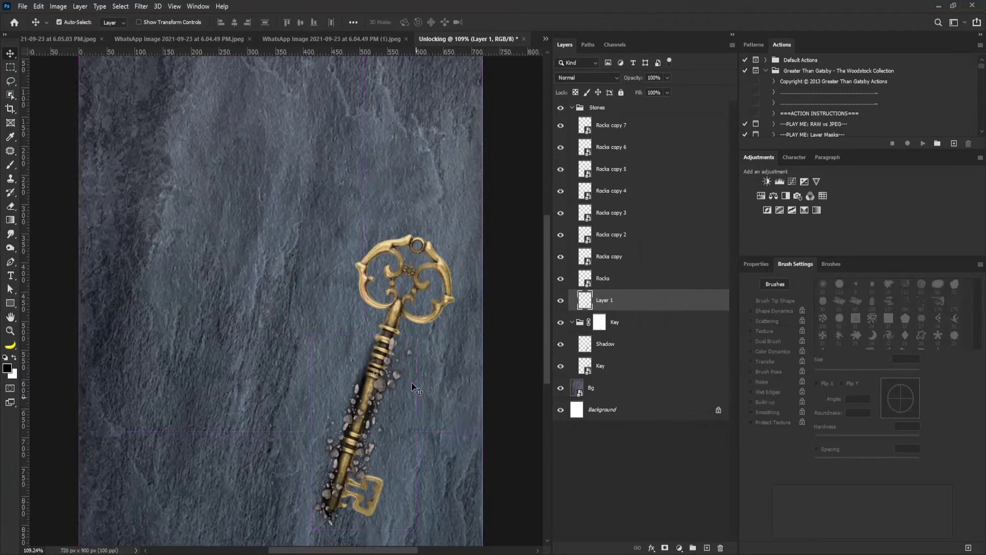
Shrink Layer 1 to about 97%, lower its opacity to 34%, and duplicate it.
key("ctrl+t")
left_click_drag(416, 334, 414, 336)
key("Return")
left_click_drag(645, 91, 636, 92)
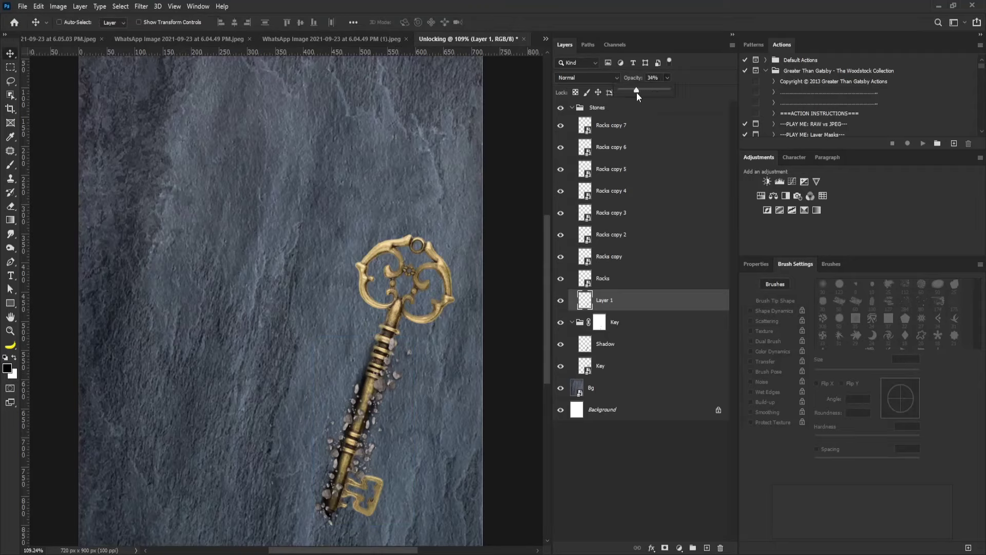
left_click_drag(652, 300, 708, 546)
Blur Layer 1 copy by 3.6 px and nudge it about 7 px down.
left_click(143, 7)
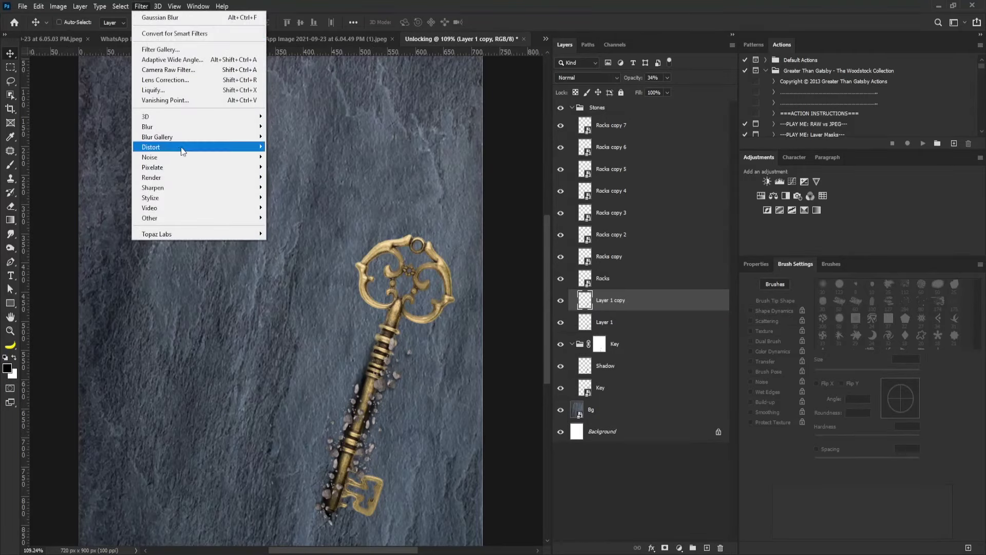
mouse_move(154, 126)
left_click(294, 166)
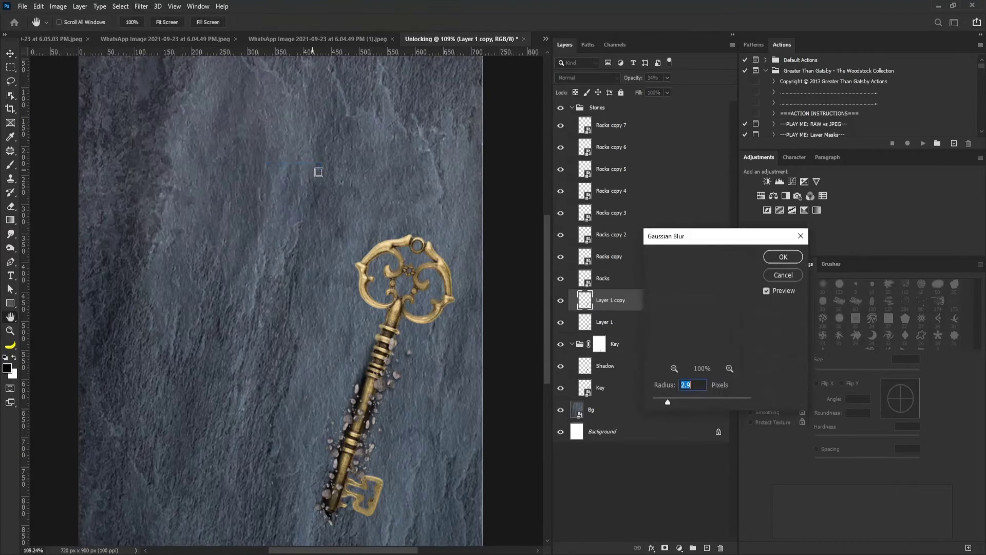
left_click_drag(715, 232, 572, 173)
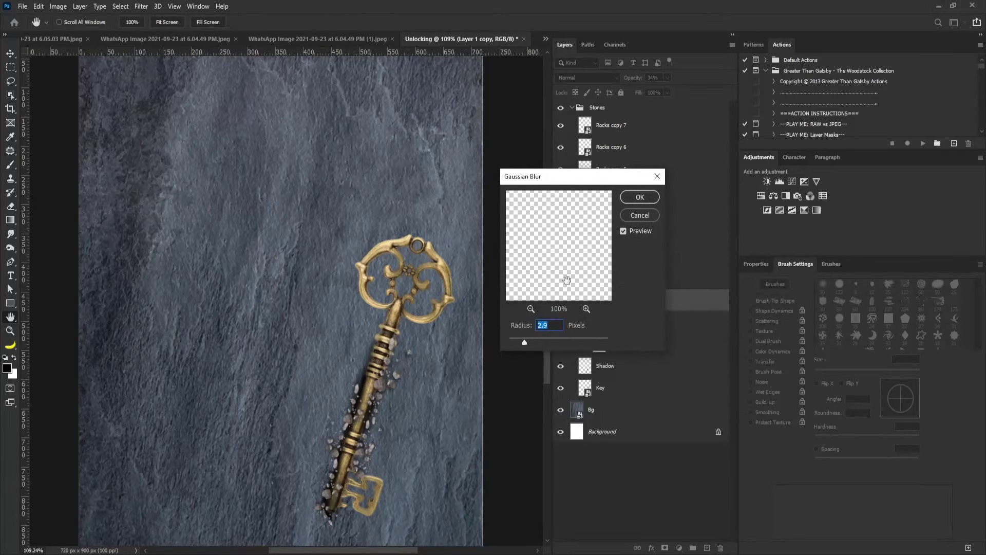
left_click(640, 197)
left_click_drag(410, 385, 394, 302)
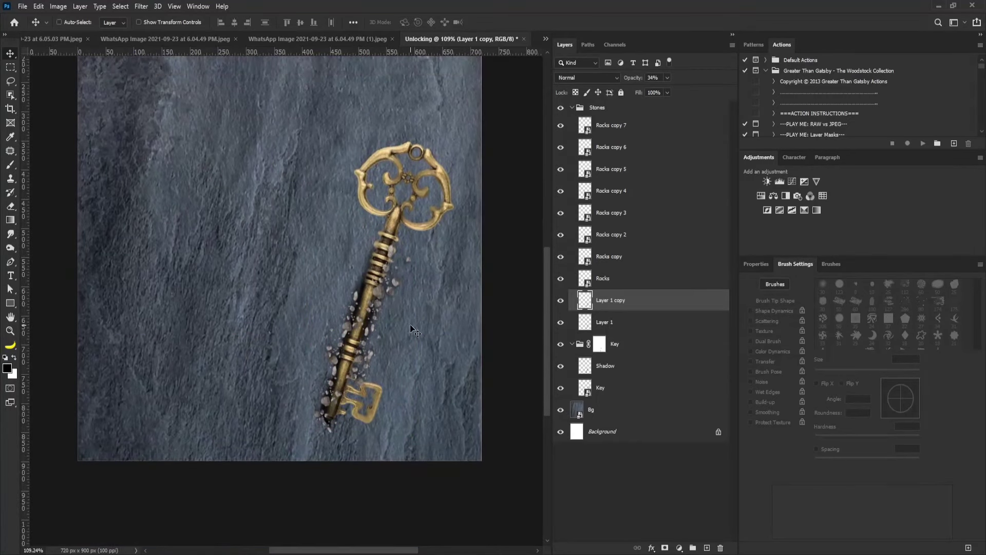
left_click(570, 109)
Duplicate the Stones group and place Stones copy below Key, just above Bg.
left_click(572, 108)
left_click_drag(586, 108, 727, 550)
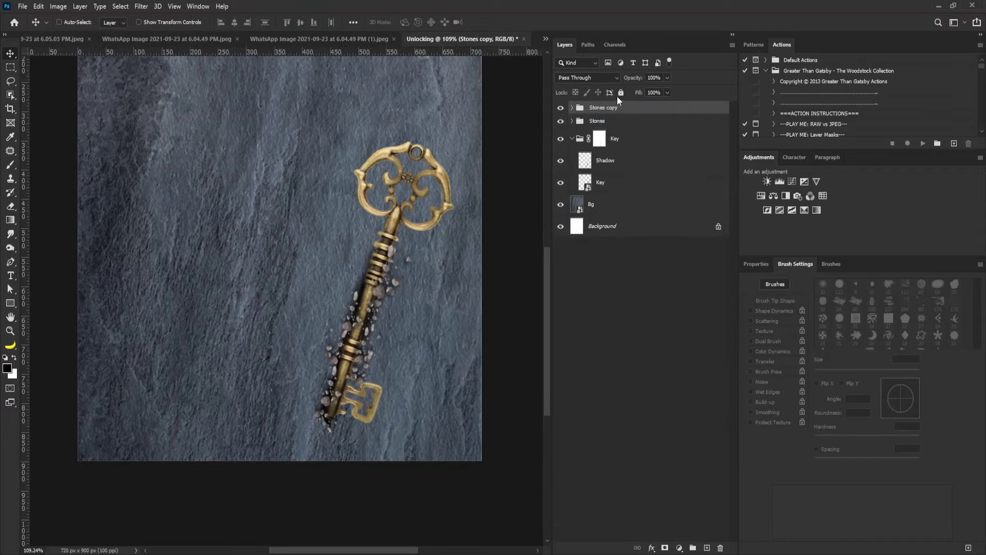
left_click(572, 139)
left_click_drag(624, 108, 626, 151)
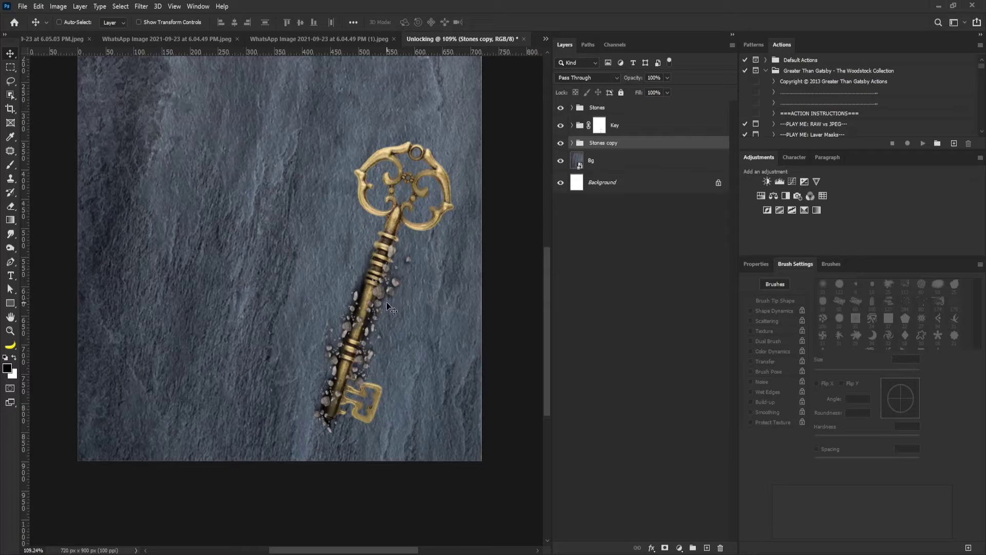
Scale the copied stones to about 78%, rotate them 180° and position them along the key shaft.
mouse_move(386, 302)
left_mouse_down()
mouse_move(387, 285)
mouse_move(392, 296)
left_mouse_up()
key("ctrl+t")
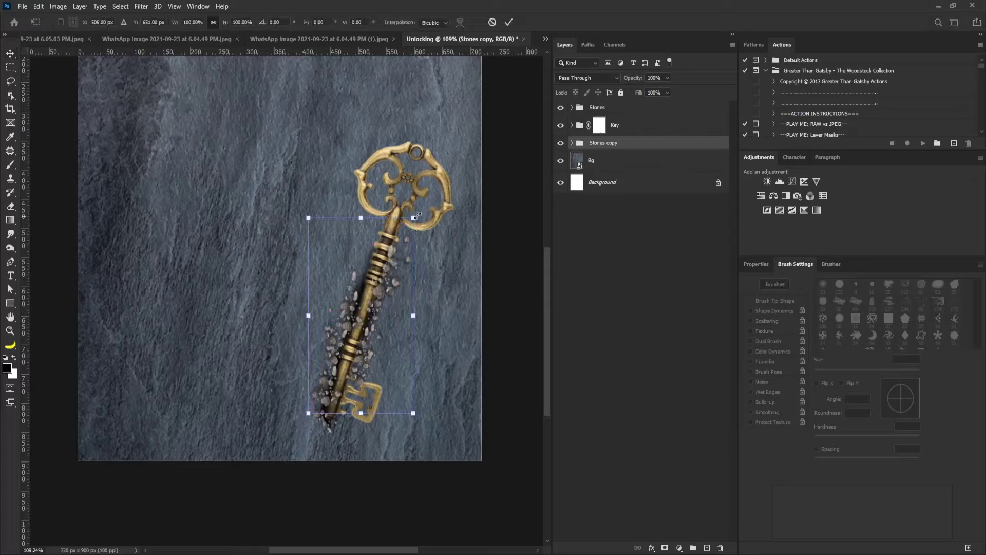
left_click_drag(415, 217, 401, 238)
right_click(384, 276)
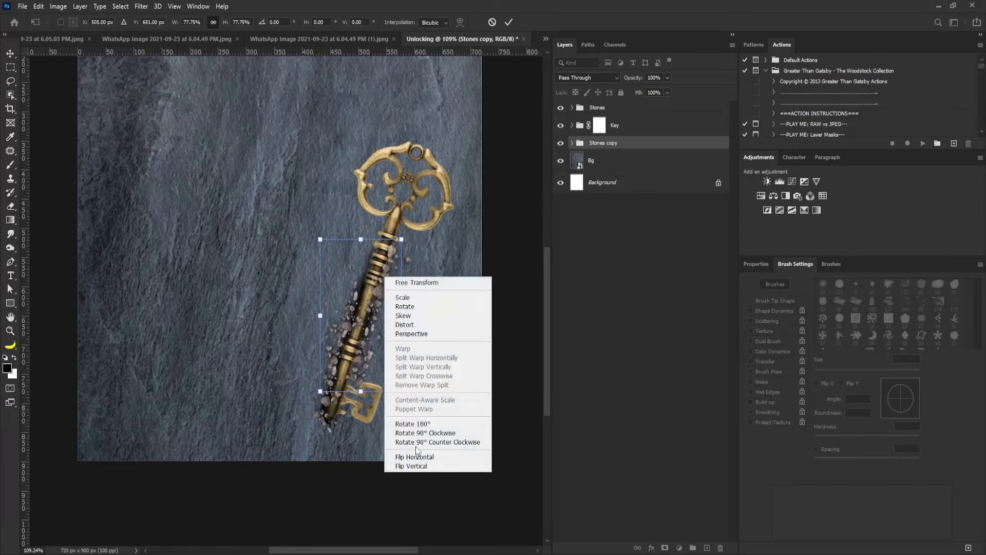
left_click(420, 424)
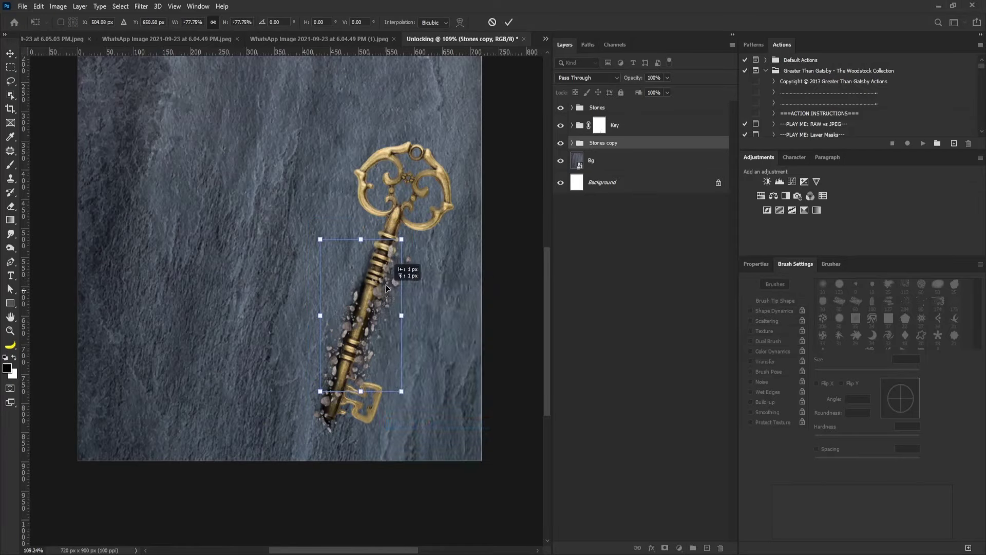
left_click_drag(387, 287, 384, 278)
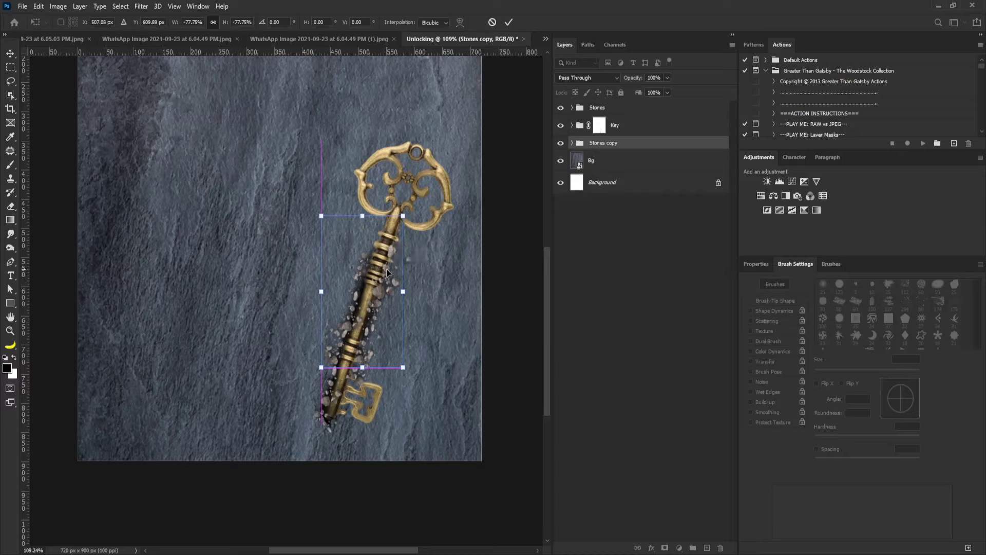
key("Return")
left_click_drag(383, 288, 386, 276)
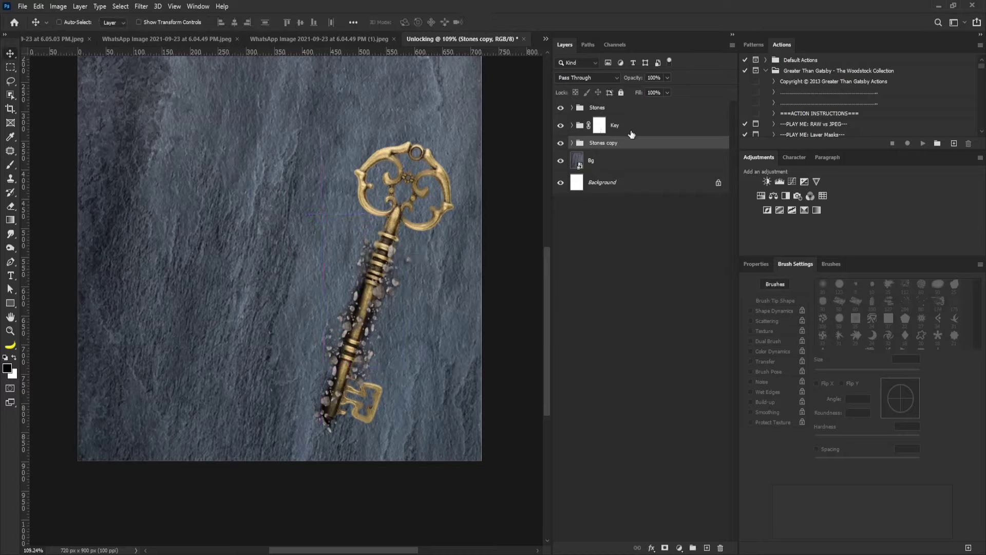
scroll(408, 311, "up", 2)
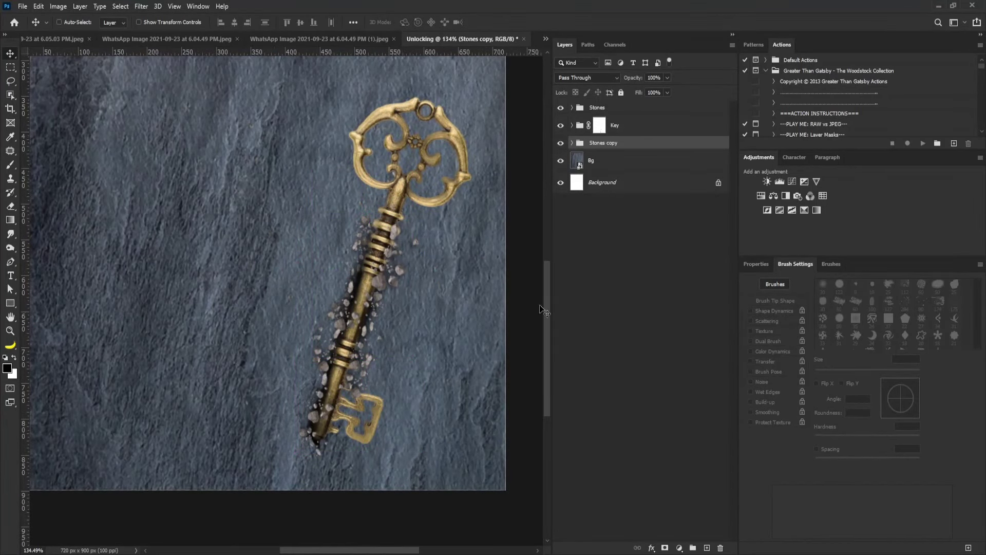
scroll(389, 267, "down", 2)
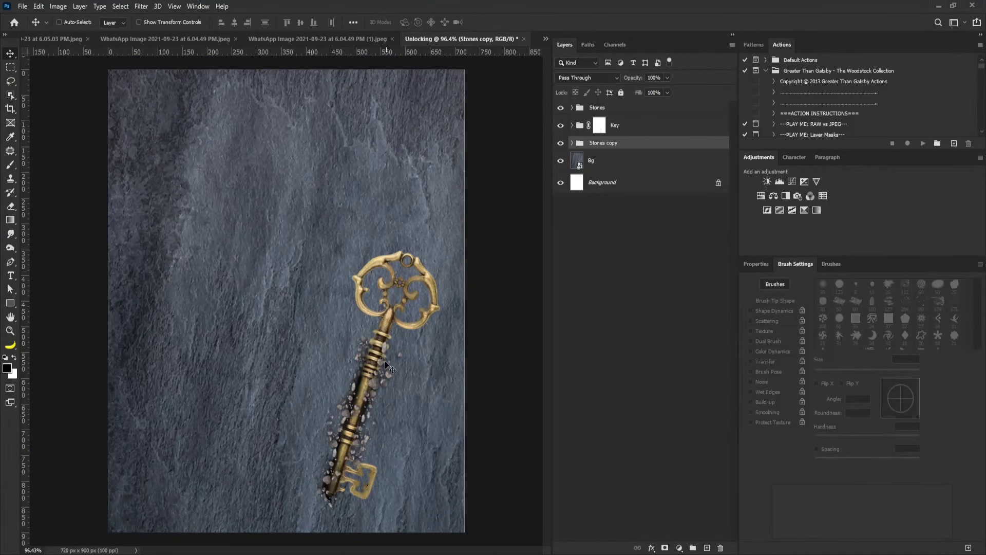
key("ctrl")
Add a Black & White adjustment clipped to the Stones group.
left_click(619, 110)
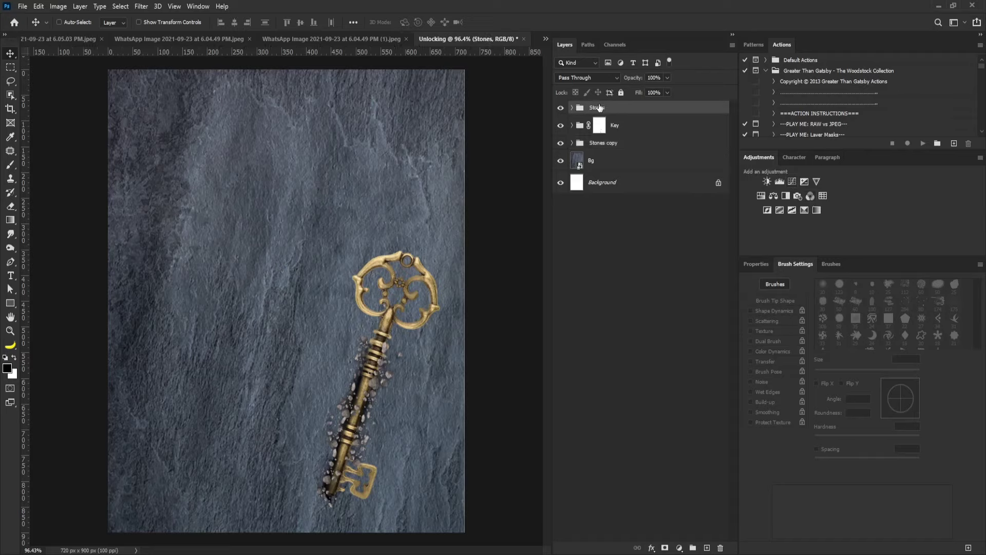
left_click(785, 195)
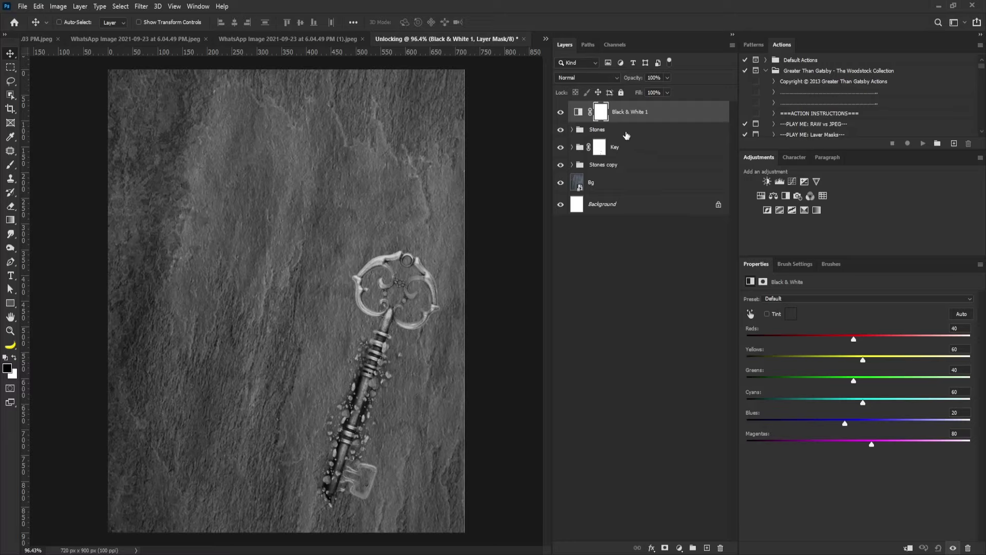
left_click(908, 548)
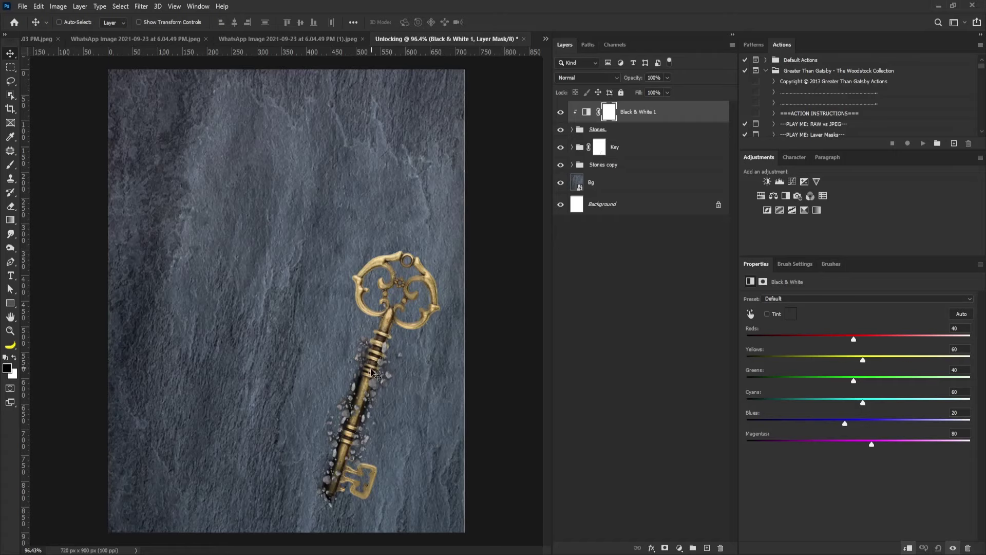
scroll(342, 404, "up", 2)
left_click_drag(332, 382, 360, 355)
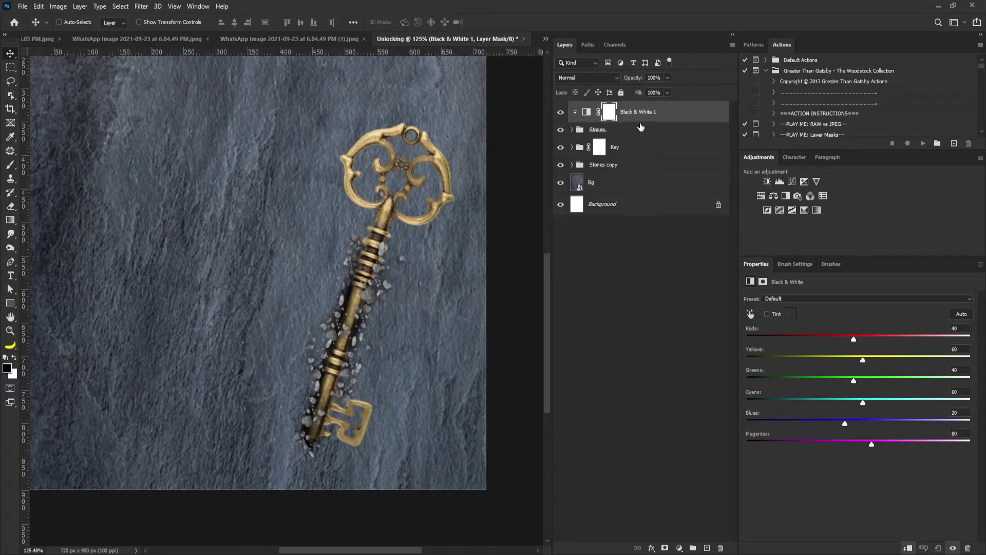
Duplicate the Black & White adjustment above Stones copy and clip it with Ctrl+Alt+G.
left_click_drag(646, 119, 707, 547)
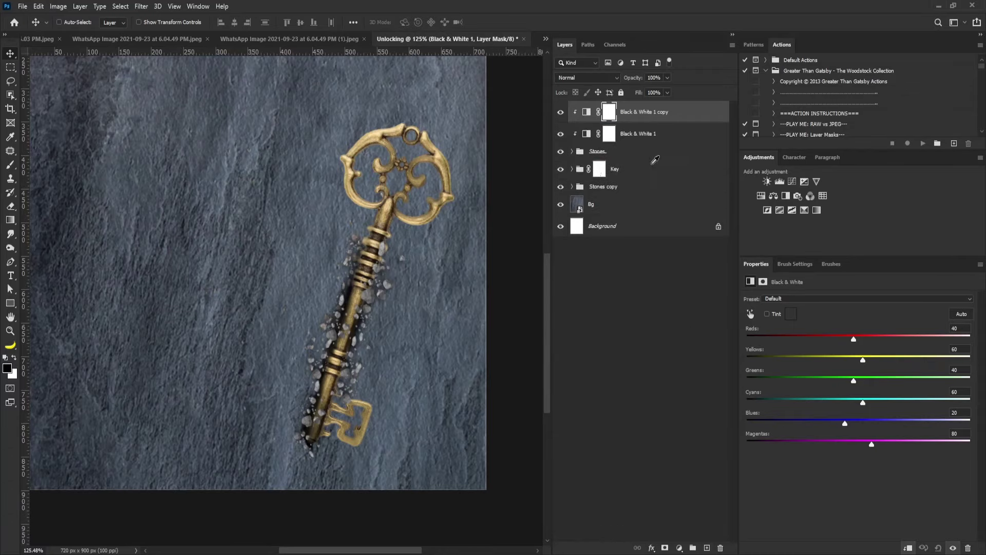
left_click_drag(642, 115, 634, 177)
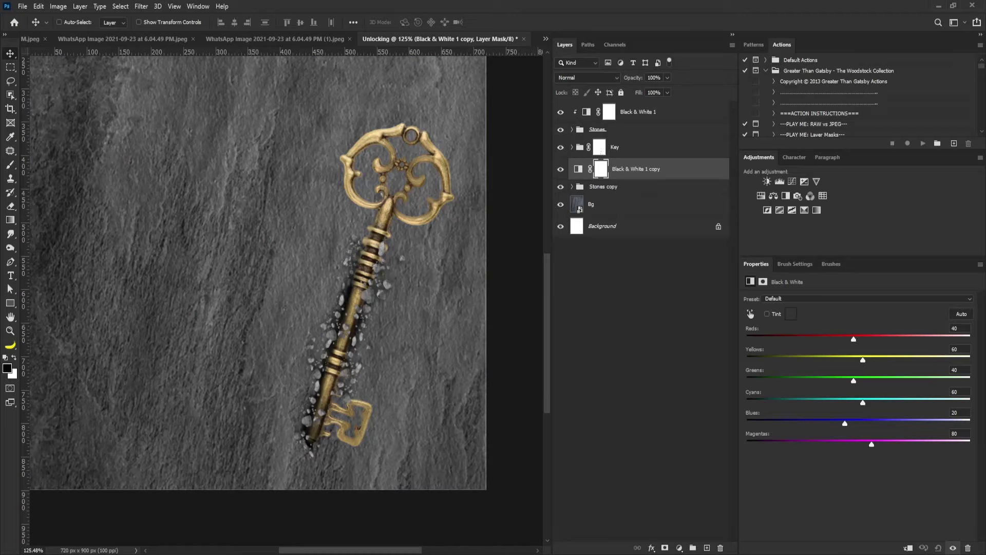
key("ctrl+alt+g")
left_click_drag(381, 305, 365, 322)
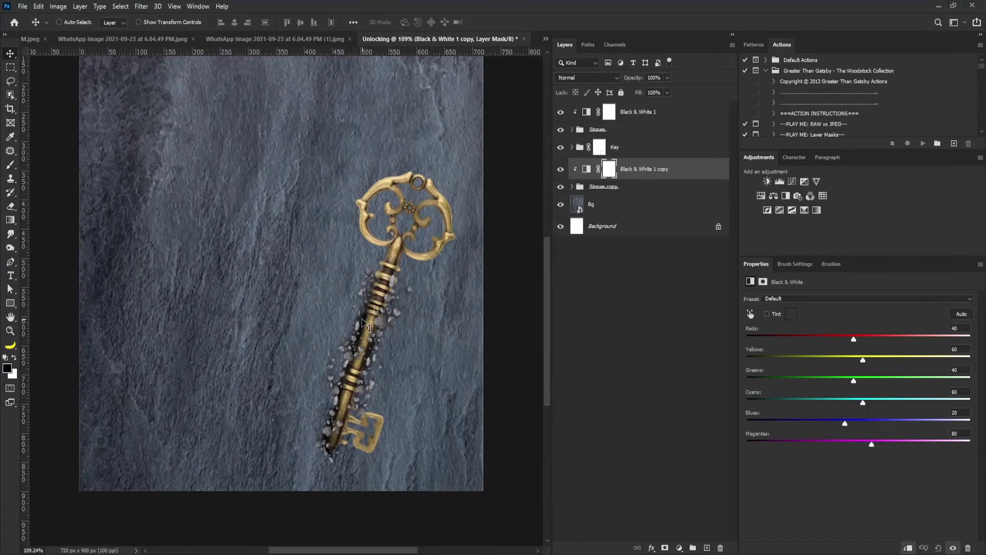
left_click(643, 110)
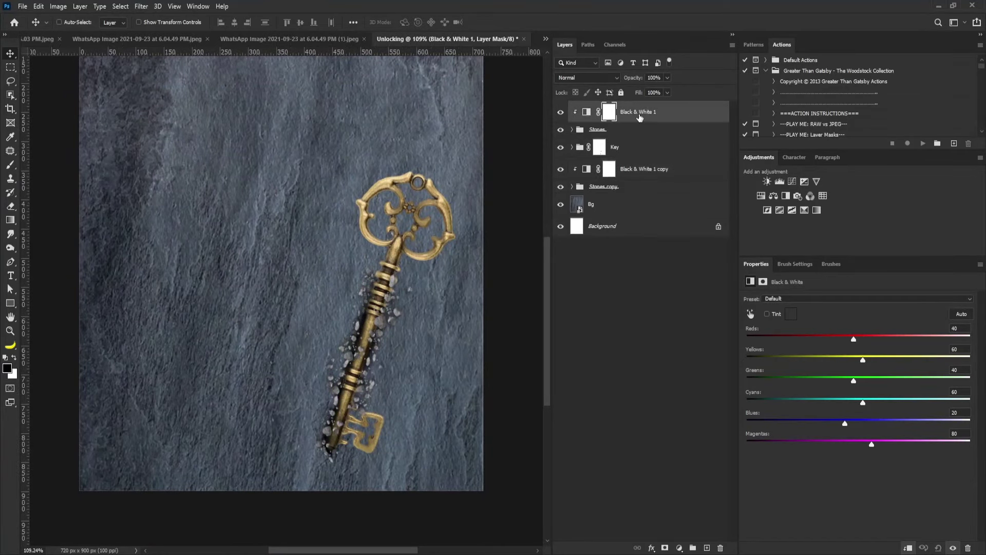
Add a Curves adjustment clipped to the layer below, trying and discarding a ffffff midtone target.
left_click(791, 182)
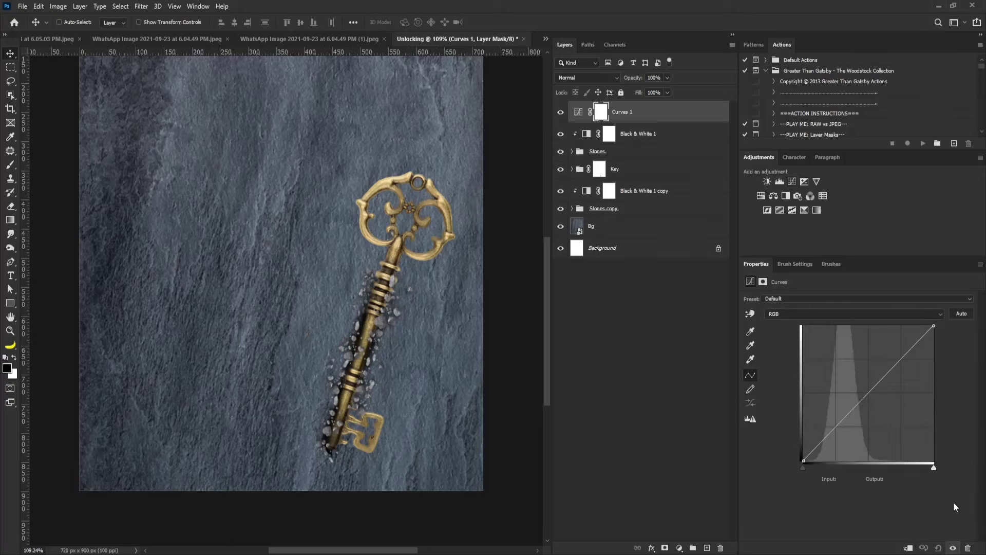
left_click(908, 547)
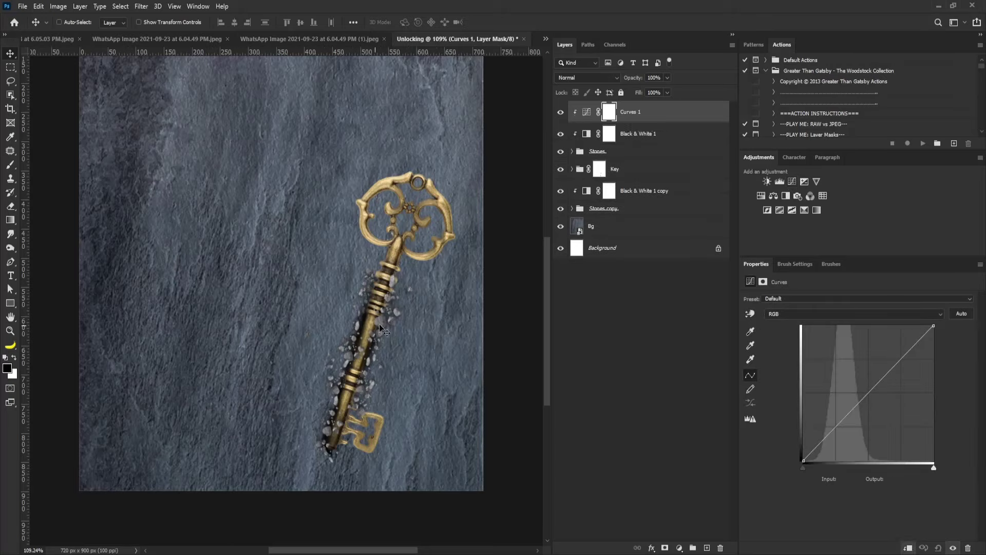
left_click(751, 359)
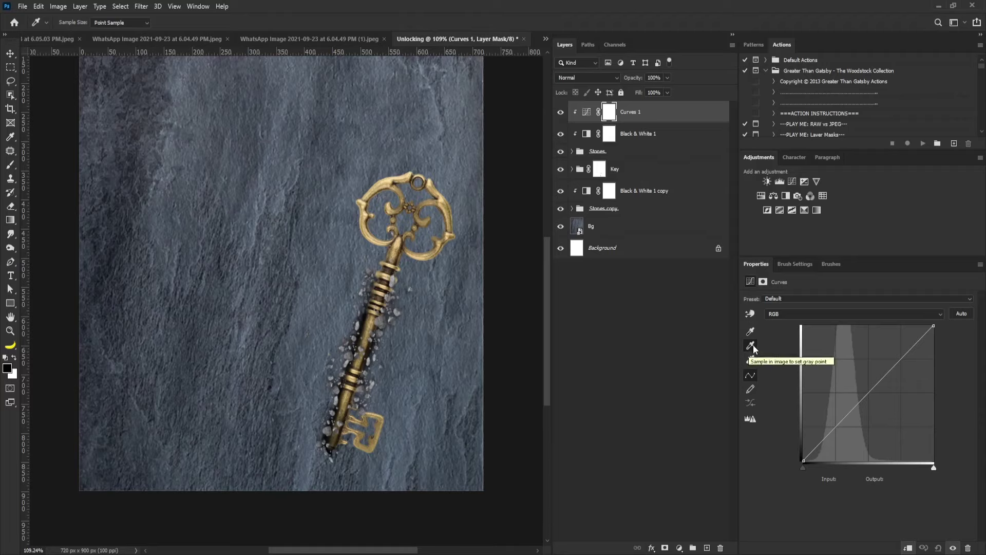
double_click(750, 346)
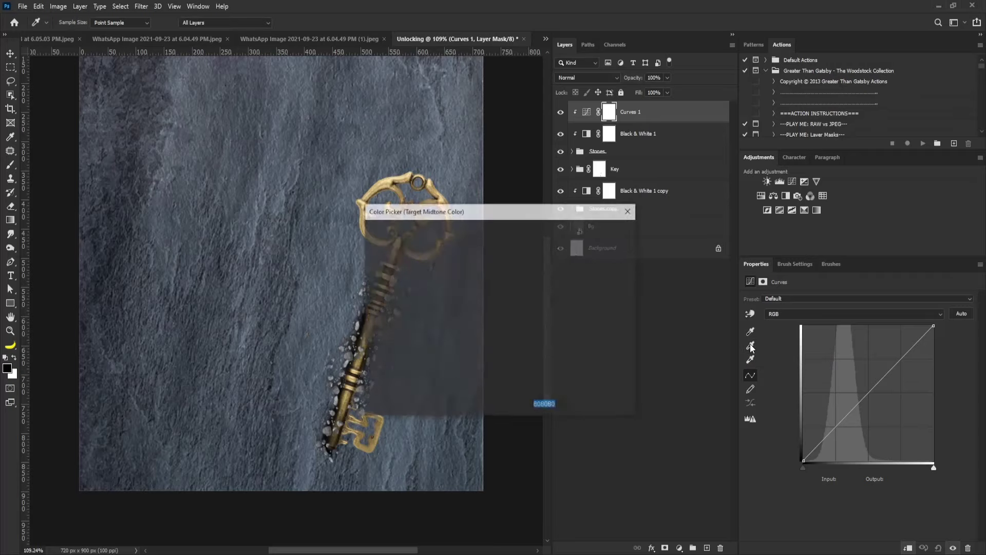
left_click_drag(459, 206, 466, 229)
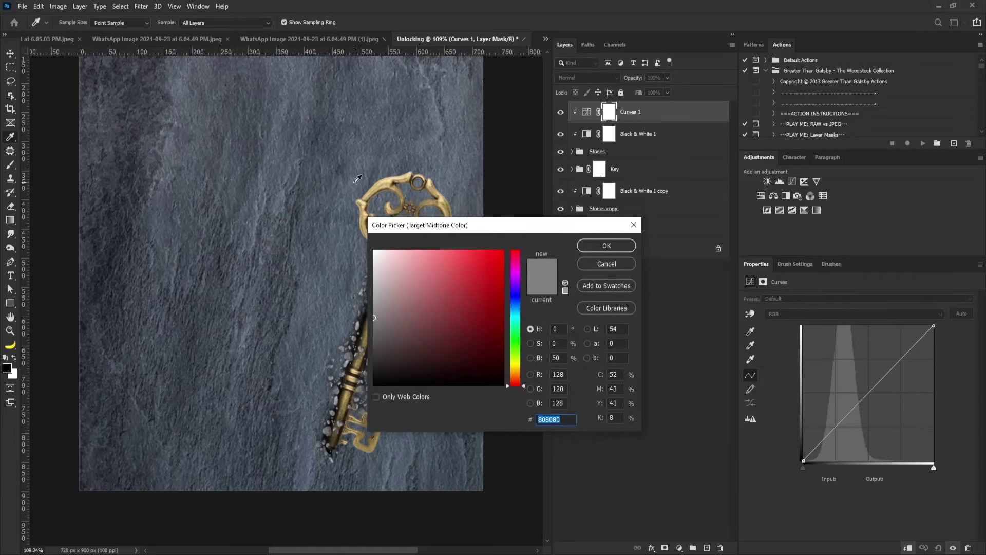
type("ffffff")
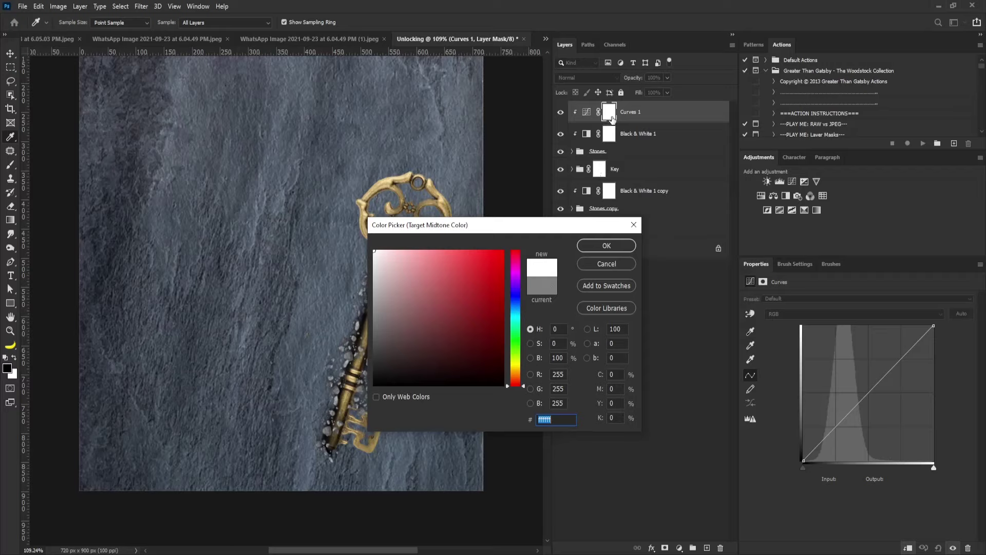
left_click(607, 264)
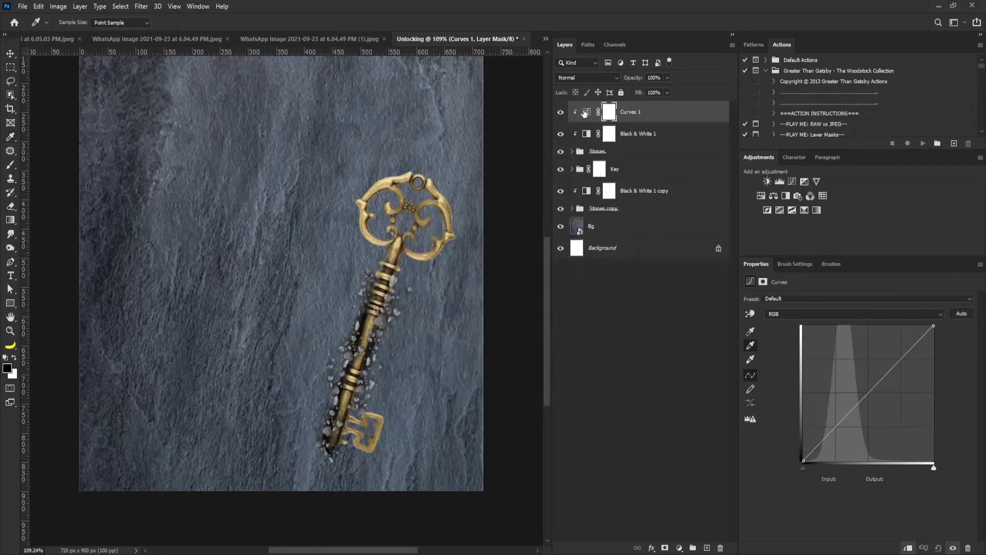
Set the Curves midtone target to blue-grey 616f7c without saving it as default.
left_click(584, 113)
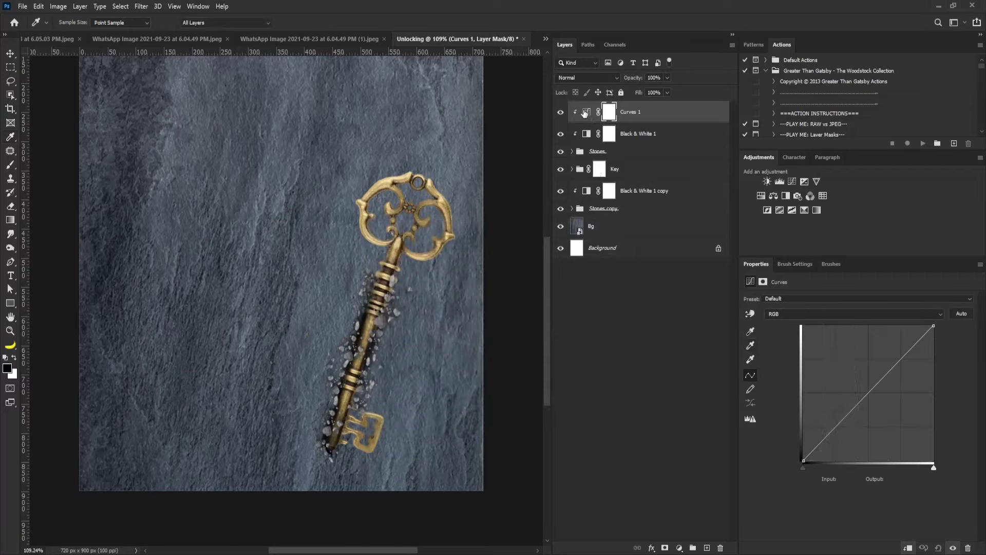
double_click(751, 346)
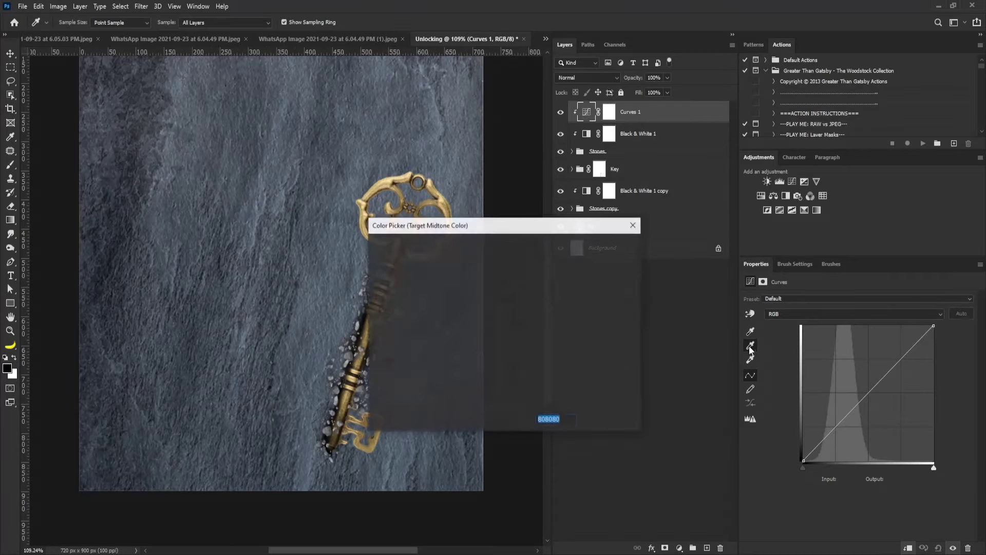
left_click(338, 250)
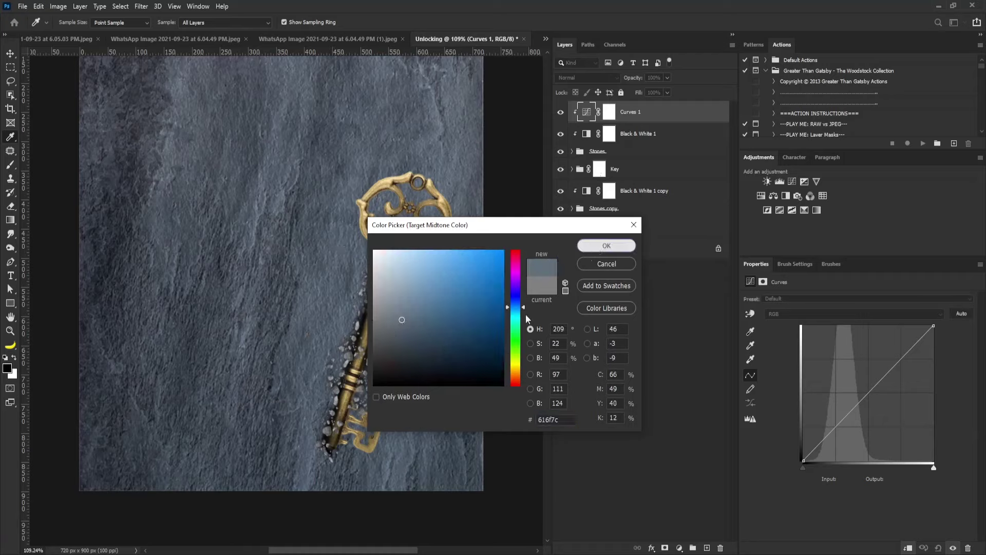
left_click(606, 246)
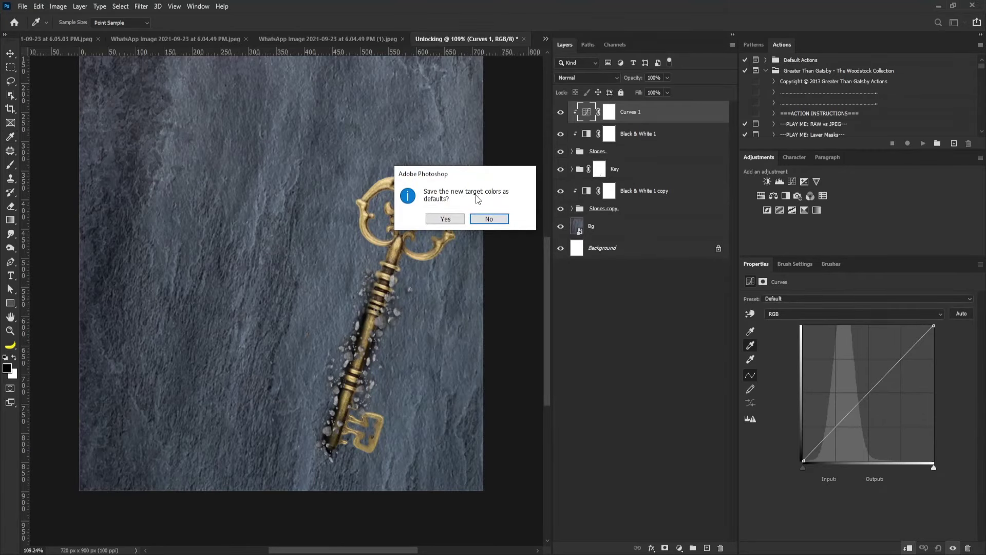
left_click(490, 219)
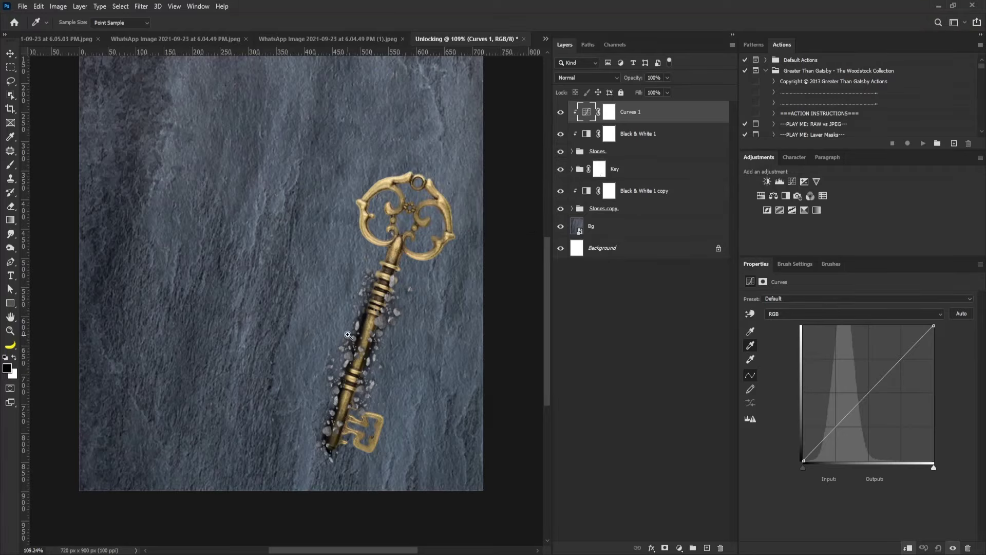
Set the Curves gray point by sampling a stone fragment near the key shaft.
left_click_drag(354, 335, 408, 366)
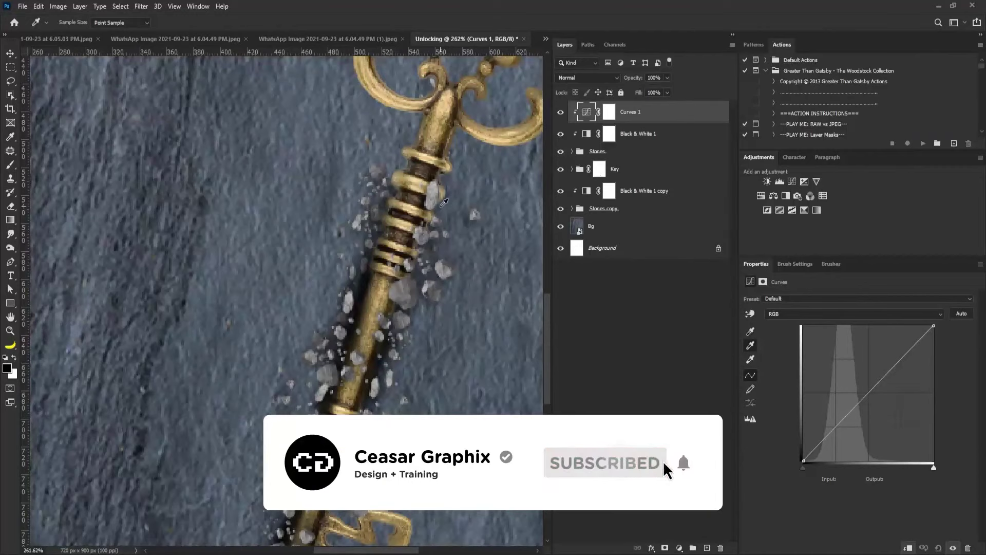
left_click(751, 347)
left_click(751, 348)
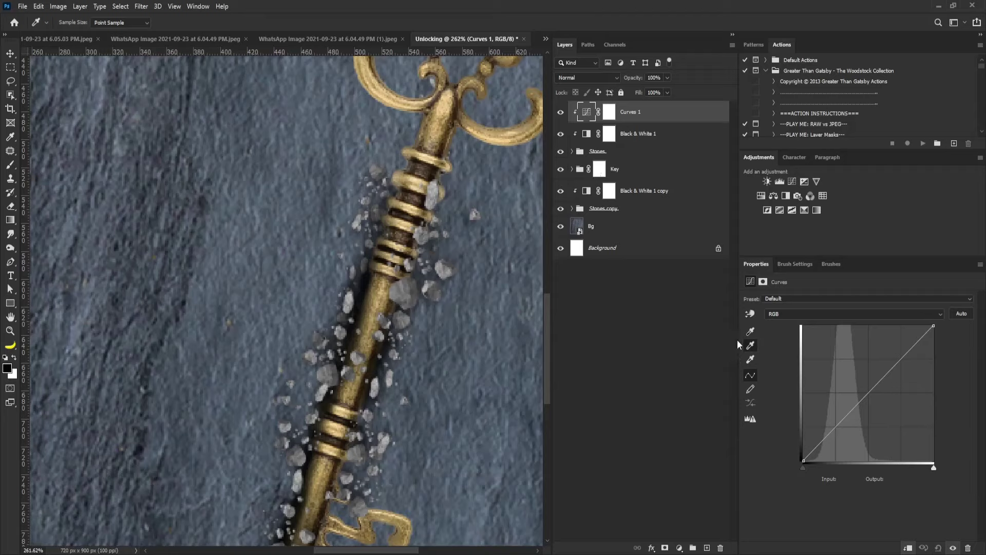
left_click(399, 291)
scroll(390, 339, "down", 6)
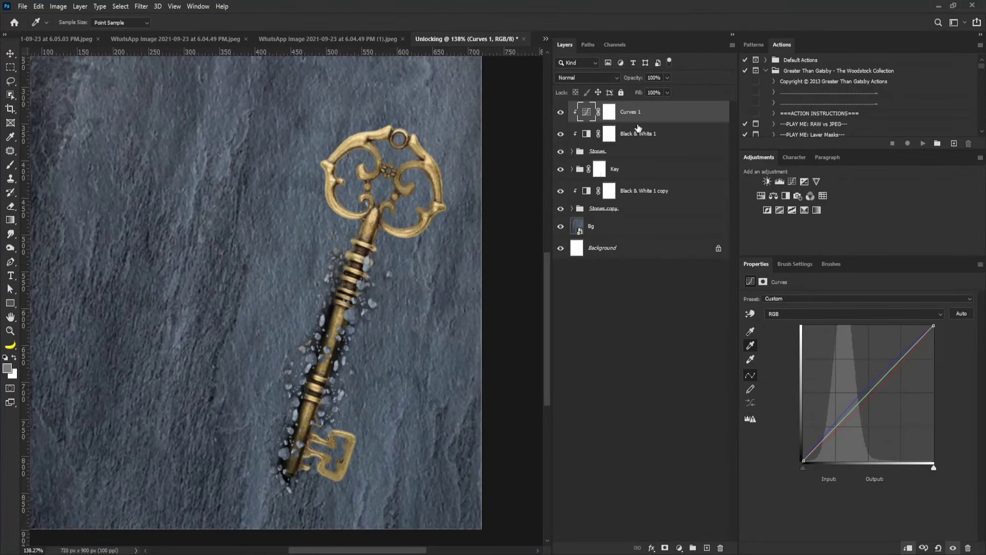
Duplicate Curves 1 below the Key group and clip the copy to the layer beneath.
left_click_drag(657, 114, 710, 546)
left_click_drag(647, 113, 640, 207)
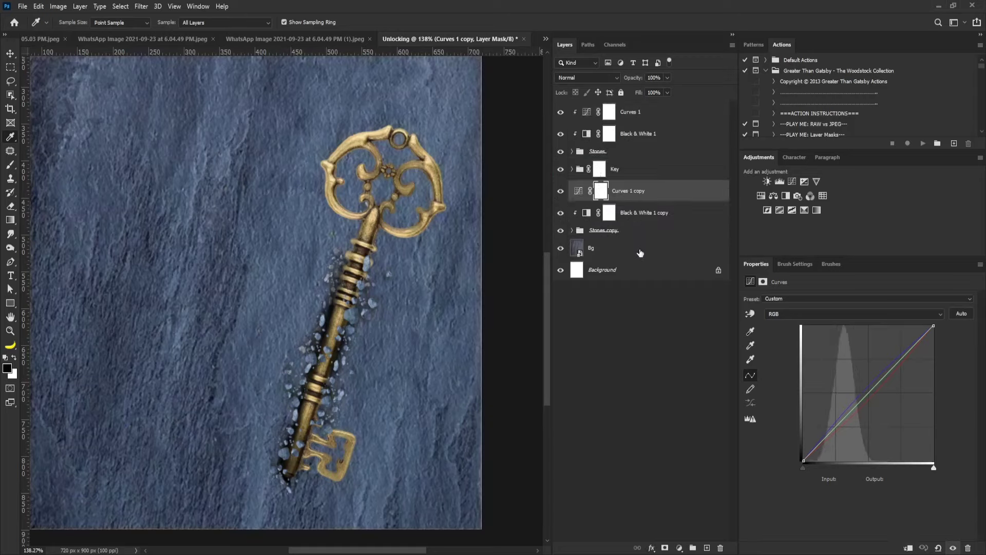
left_click(655, 200, "alt")
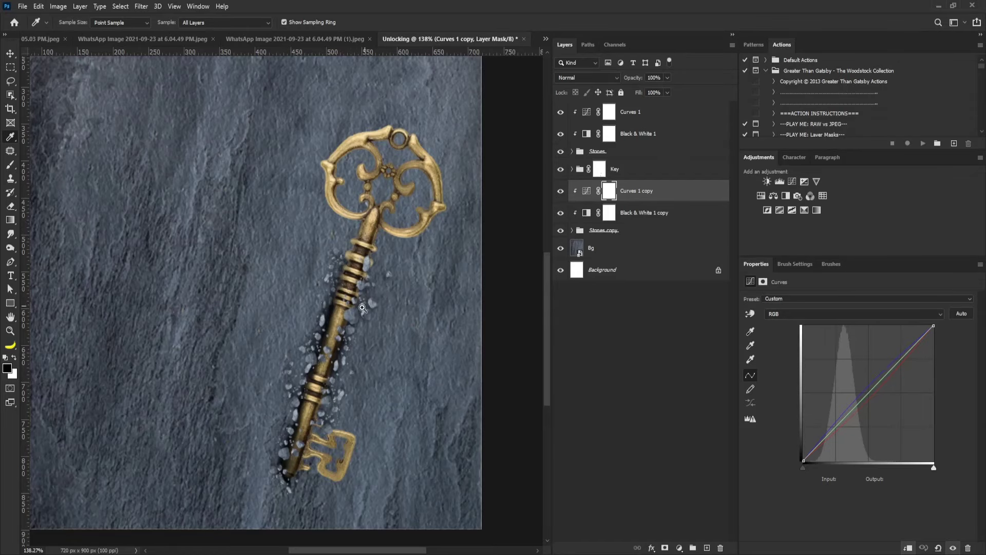
scroll(370, 313, "down", 3)
scroll(360, 313, "up", 2)
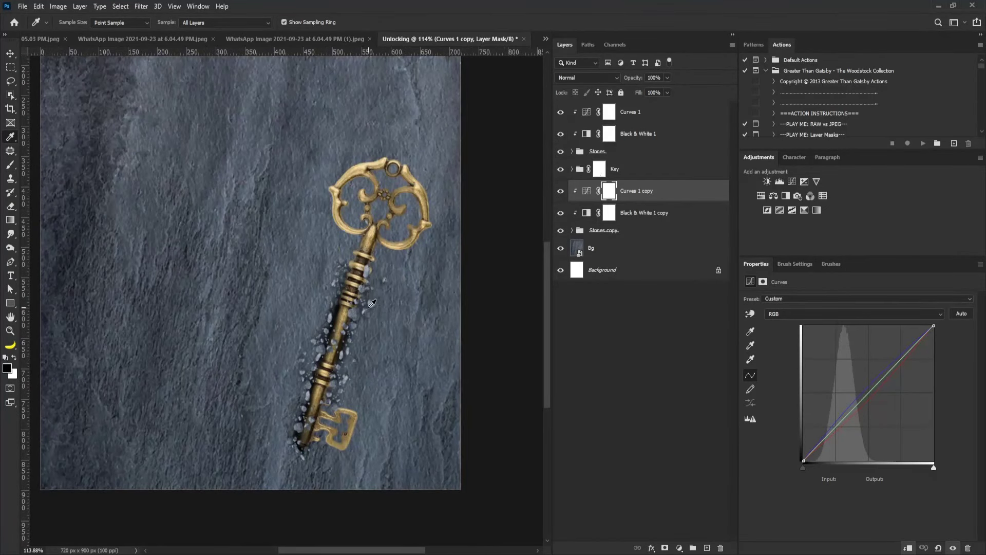
key("v")
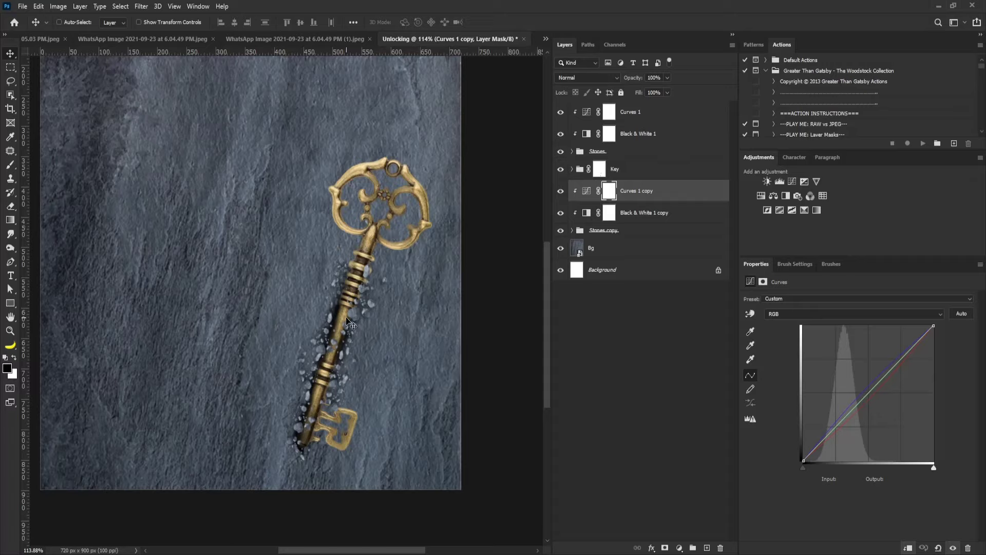
Create a new layer named Shadow above Bg.
left_click(624, 252)
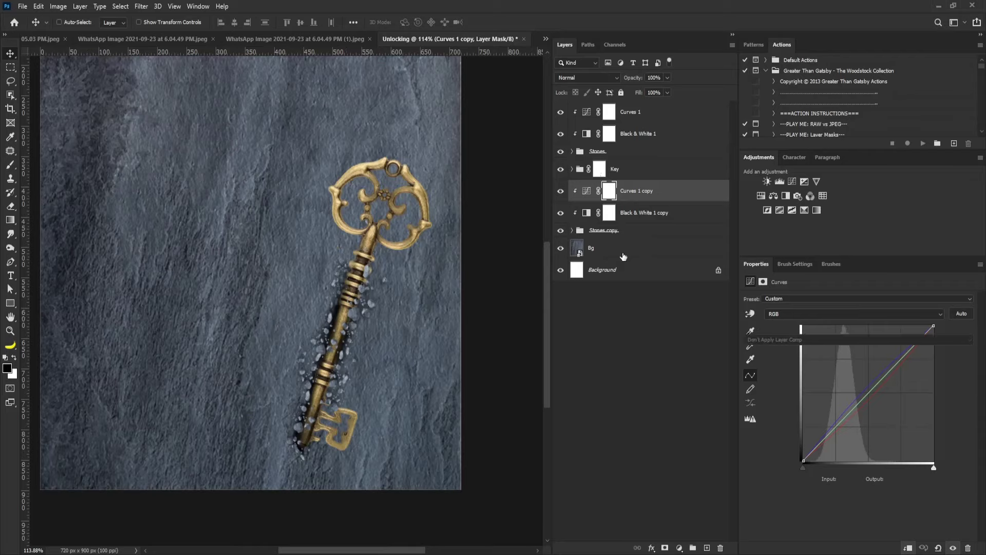
left_click(706, 548, "alt")
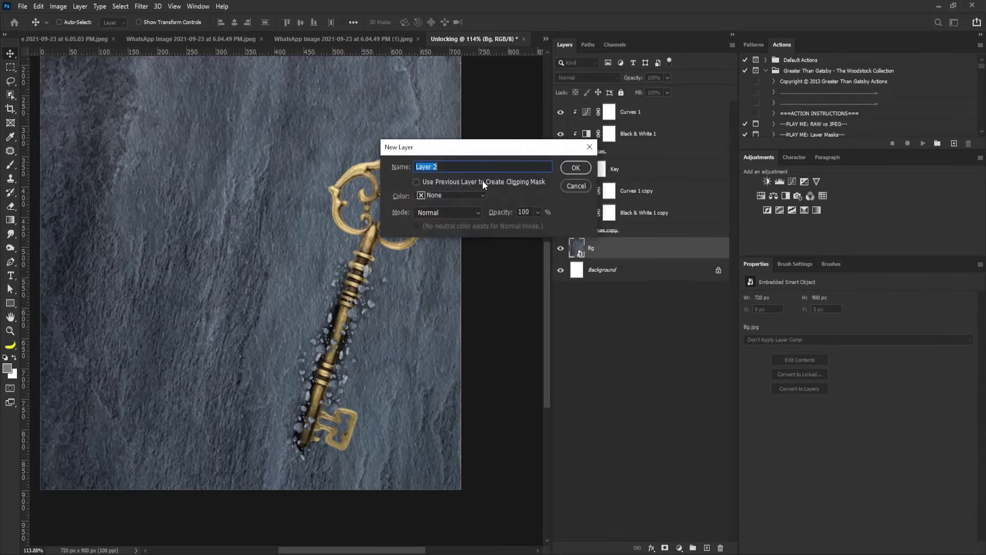
type("Shadow")
key("Return")
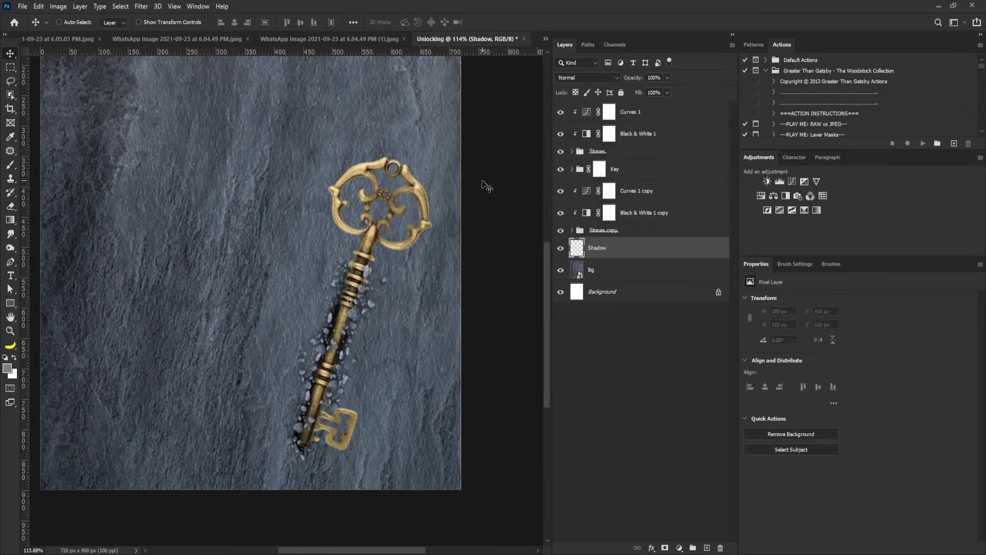
Set the foreground colour to black and select a soft round brush.
left_click(8, 368)
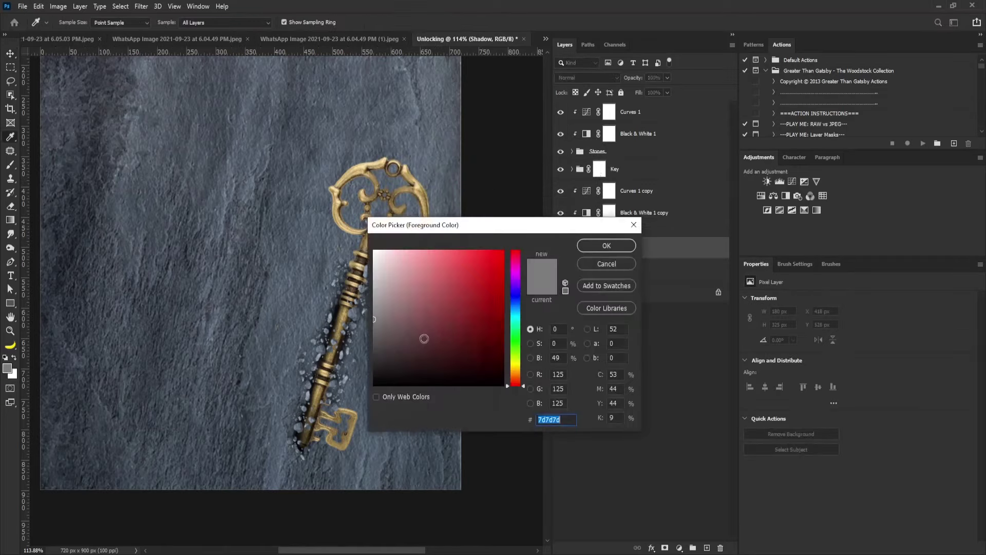
left_click_drag(413, 343, 387, 372)
left_click(607, 245)
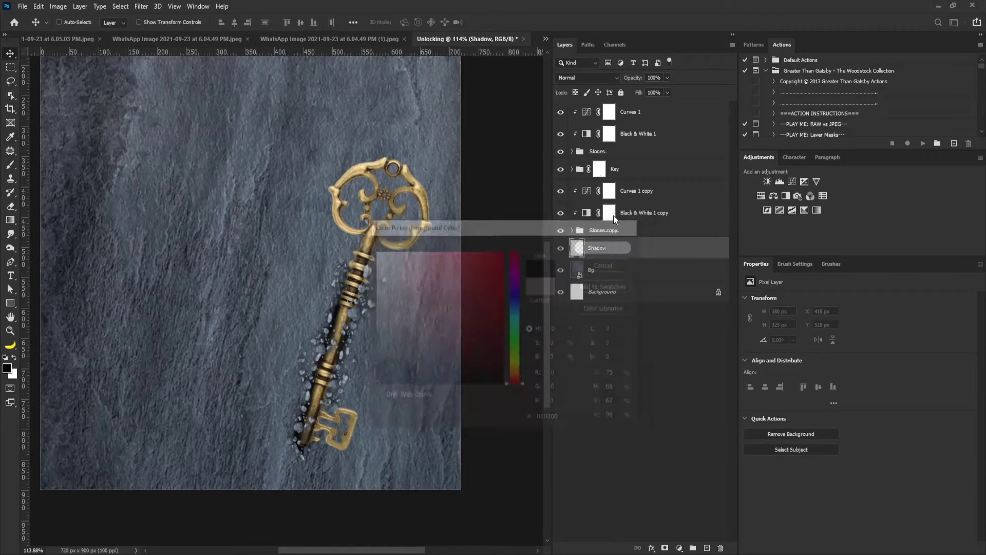
key("b")
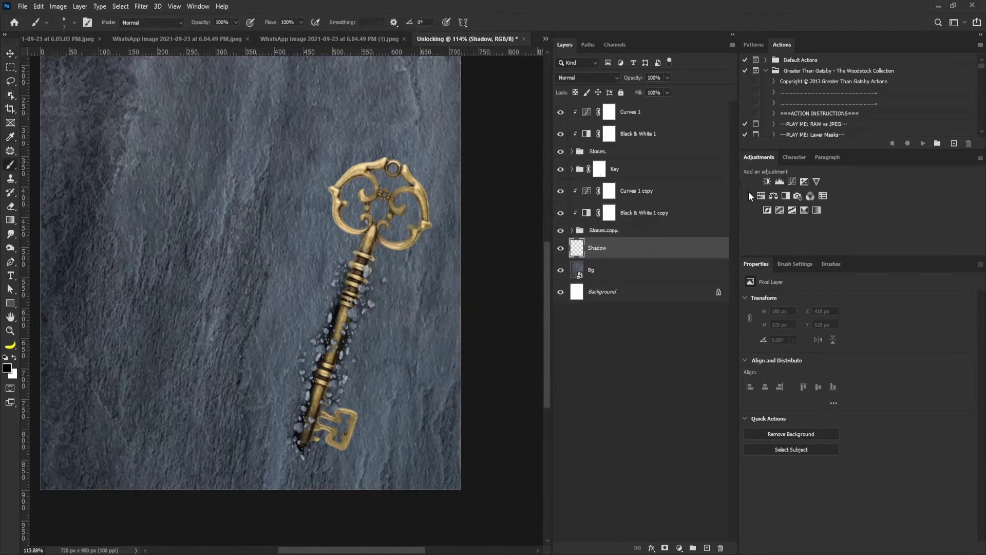
left_click(795, 264)
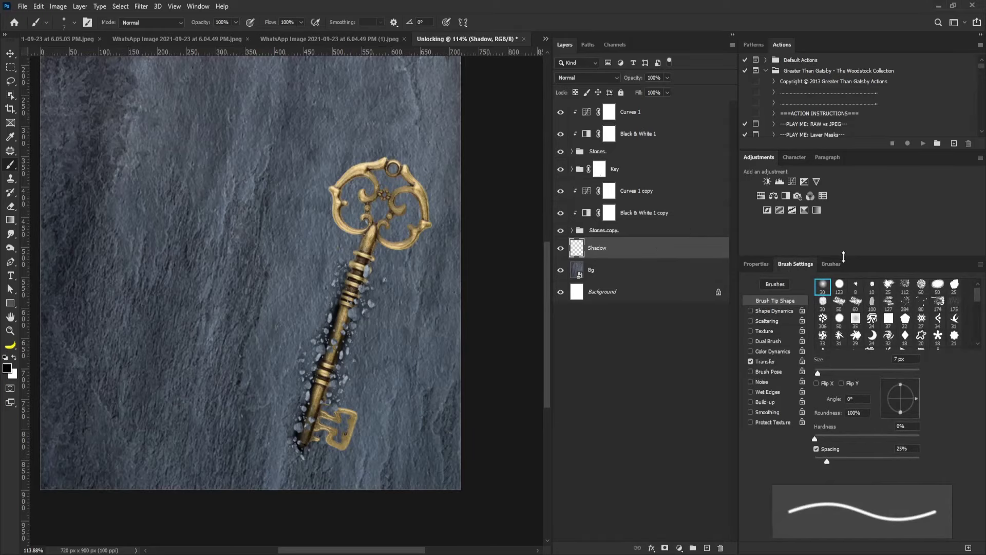
left_click(824, 288)
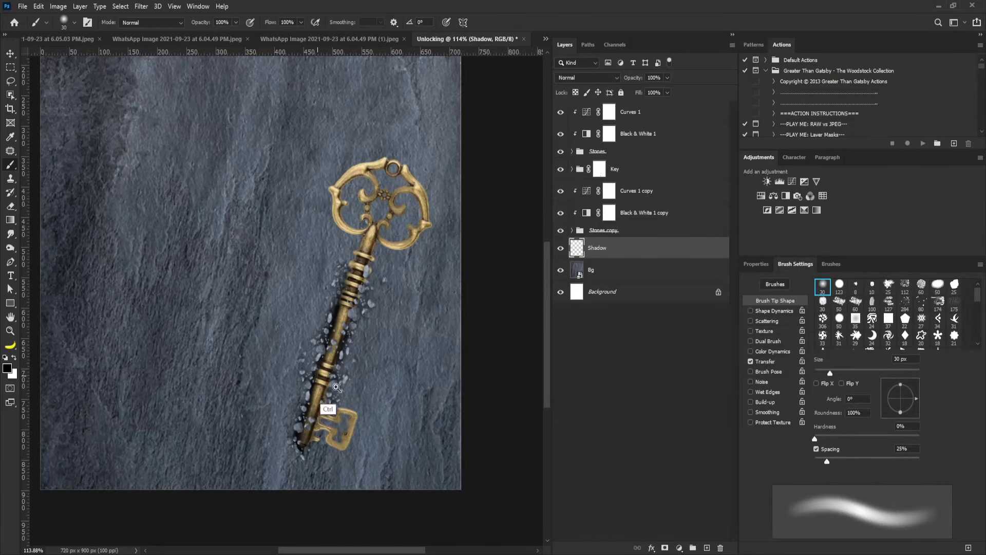
Paint dark shadow beside the key's bit, resizing the brush between 8 and 70 px.
mouse_move(337, 387)
left_mouse_down()
mouse_move(362, 402)
mouse_move(264, 304)
left_mouse_up()
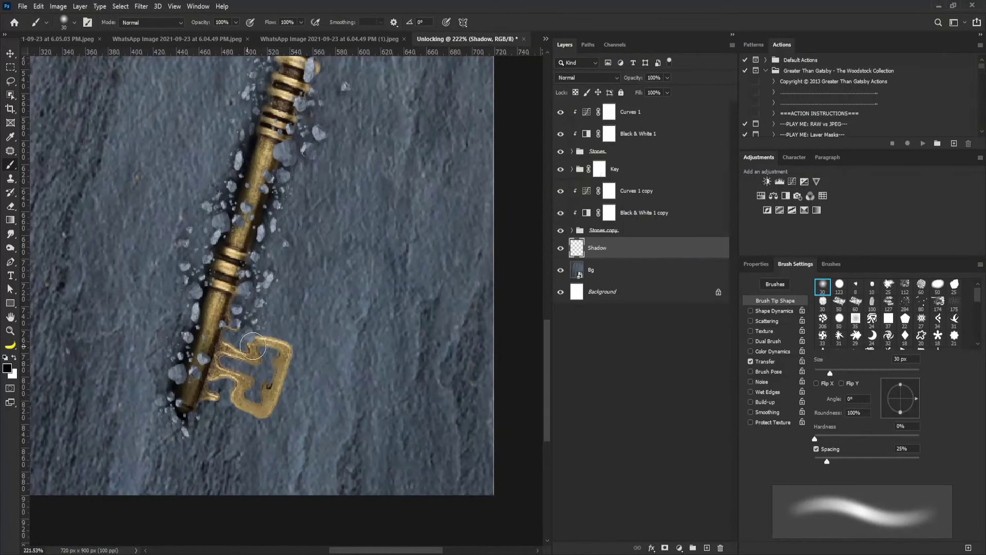
mouse_move(239, 355)
left_mouse_down()
mouse_move(268, 357)
mouse_move(258, 357)
mouse_move(266, 375)
mouse_move(282, 352)
mouse_move(235, 371)
left_mouse_up()
key("bracketleft")
key("bracketleft")
key("bracketleft")
key("bracketleft")
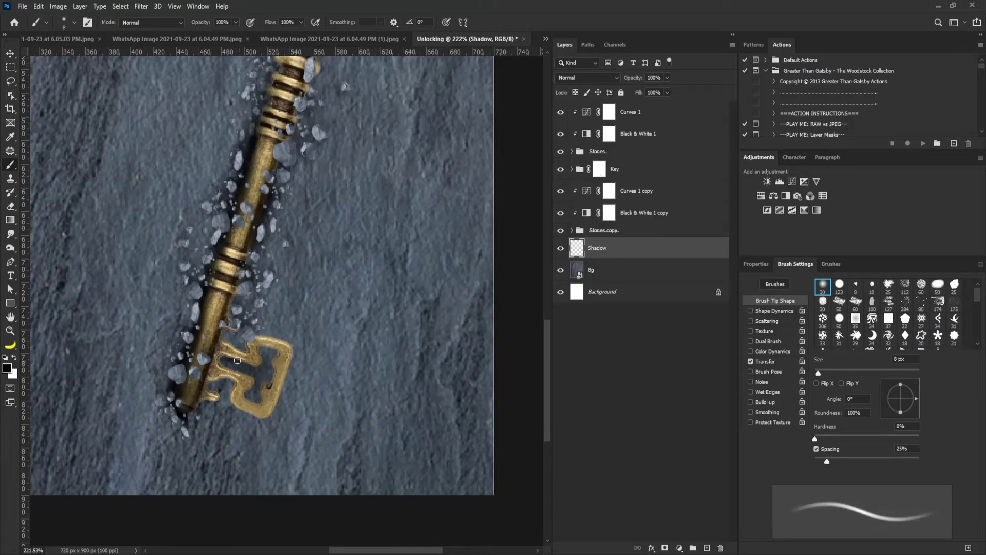
key("bracketright")
key("bracketright")
key("bracketright")
key("bracketright")
key("bracketright")
key("bracketright")
key("bracketright")
key("bracketright")
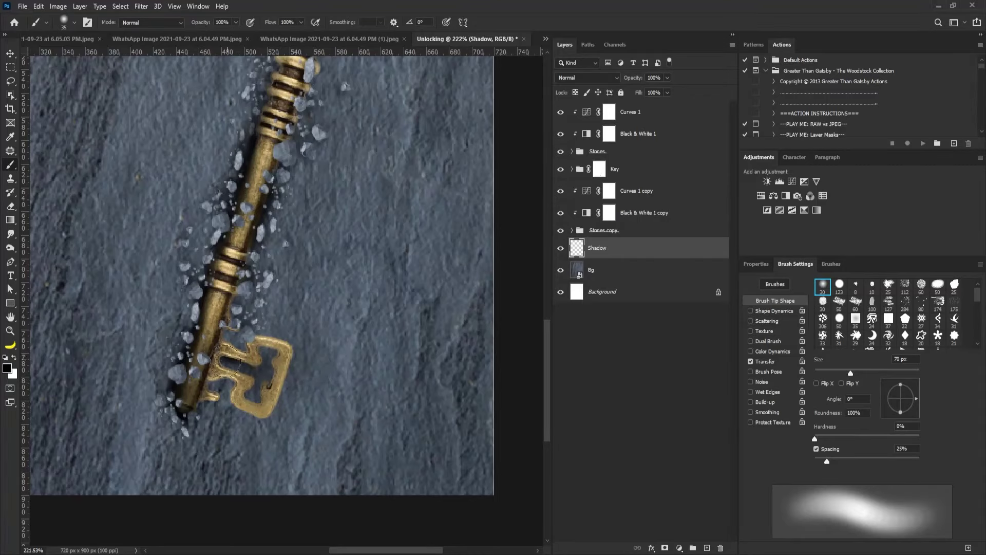
key("bracketleft")
key("bracketleft")
key("bracketleft")
key("bracketleft")
key("bracketleft")
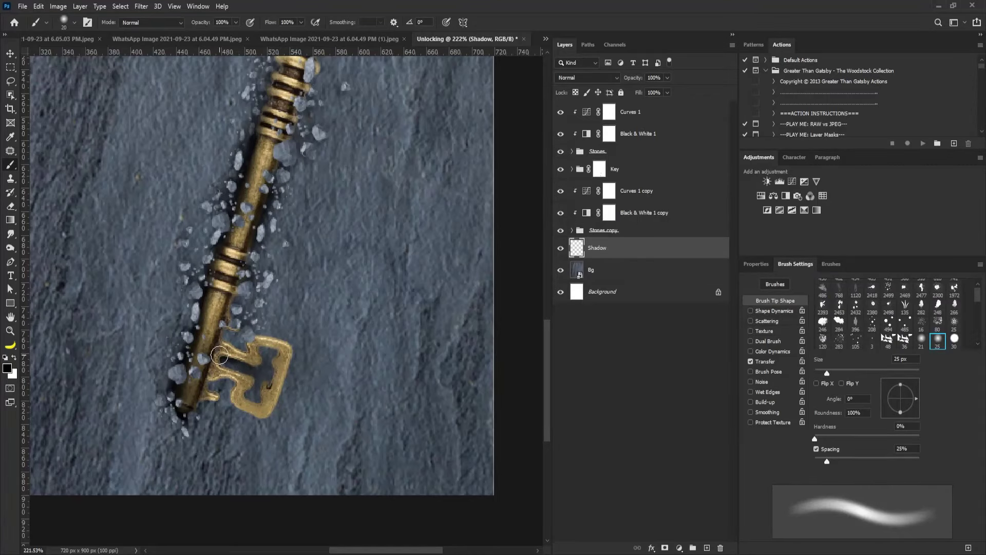
scroll(316, 268, "down", 5)
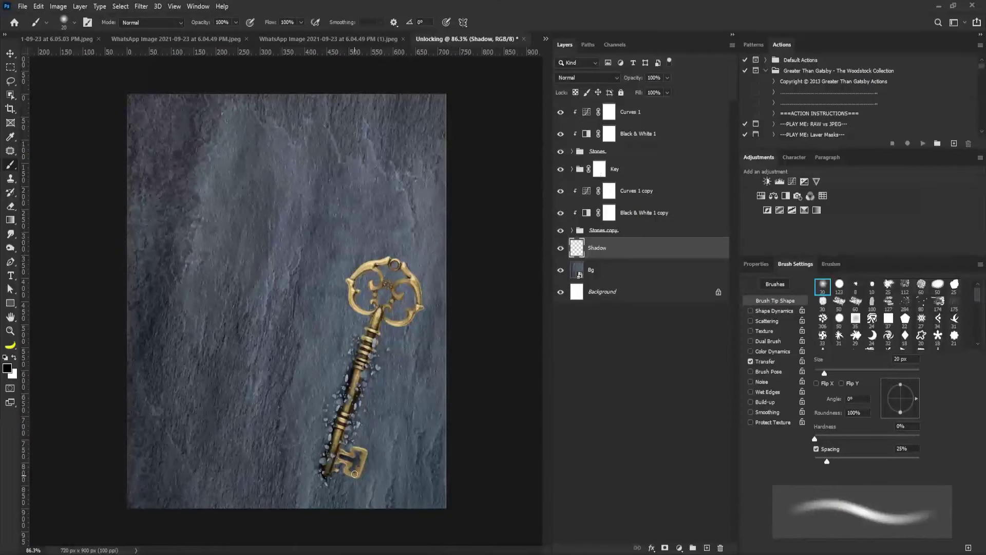
key("bracketright")
key("bracketleft")
key("bracketleft")
scroll(377, 298, "up", 5)
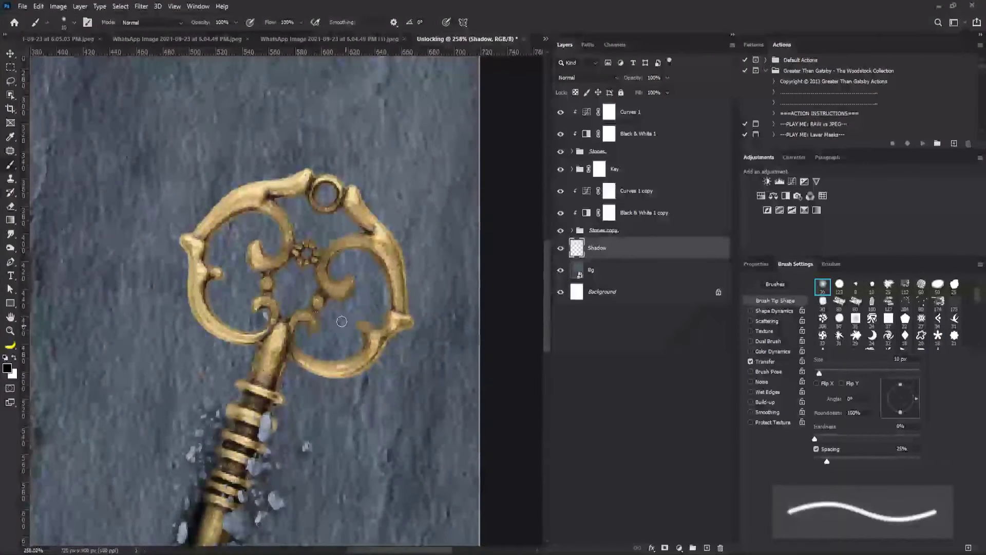
Paint shadow along the inner curve of the key ring with a small soft brush.
mouse_move(302, 355)
left_mouse_down()
mouse_move(349, 358)
mouse_move(367, 347)
mouse_move(382, 322)
mouse_move(378, 280)
mouse_move(354, 257)
mouse_move(374, 256)
left_mouse_up()
key("bracketright")
key("bracketright")
key("bracketright")
key("bracketright")
key("bracketright")
key("bracketright")
key("bracketright")
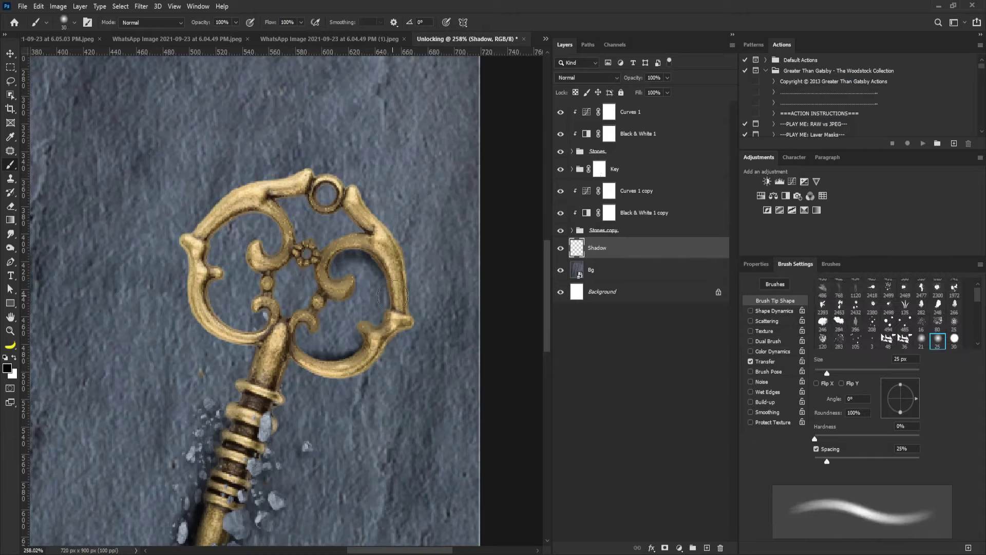
key("bracketleft")
key("bracketleft")
key("bracketleft")
key("bracketleft")
key("bracketleft")
key("bracketleft")
key("bracketleft")
key("bracketleft")
key("bracketleft")
key("bracketleft")
key("bracketleft")
key("bracketleft")
key("bracketleft")
key("bracketleft")
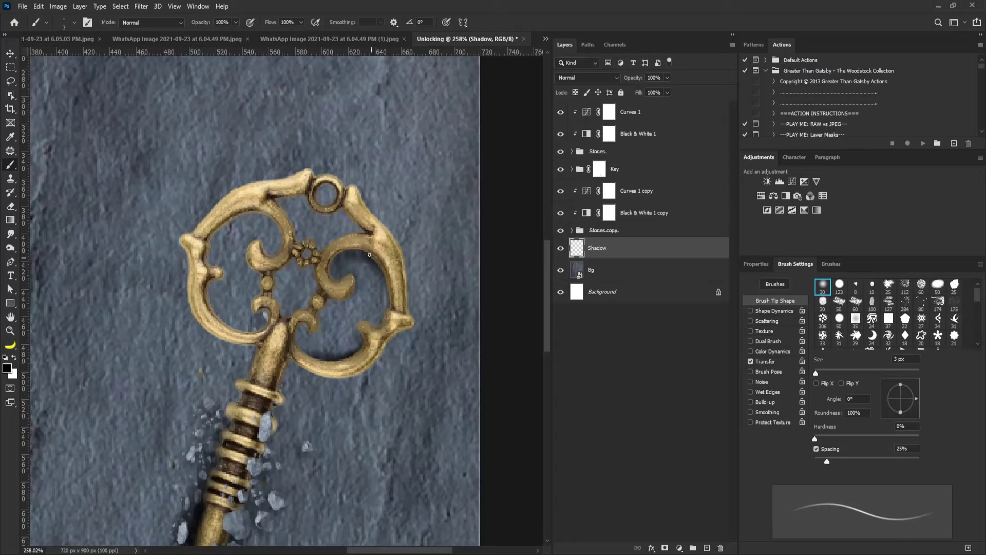
key("bracketright")
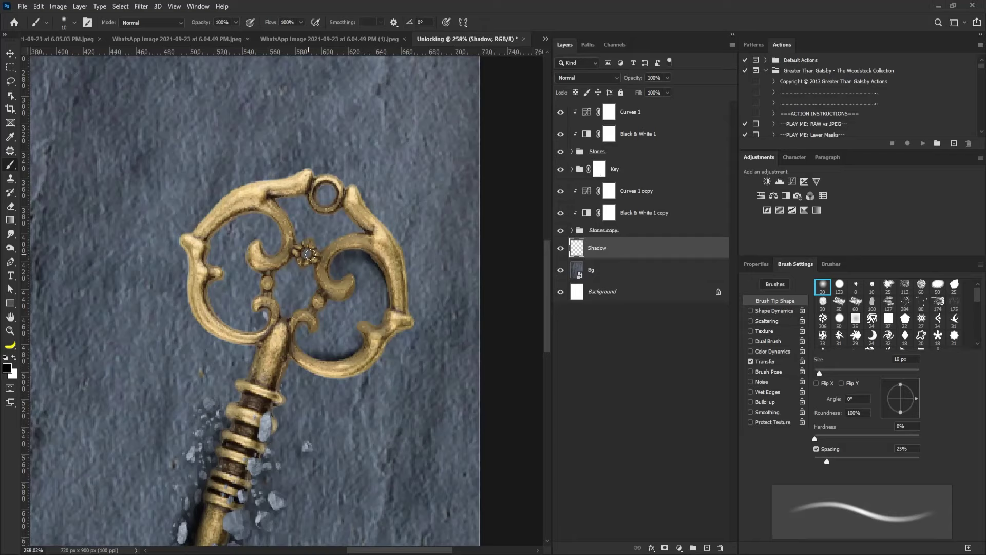
key("bracketright")
key("bracketright")
key("bracketright")
key("bracketright")
key("bracketright")
key("bracketright")
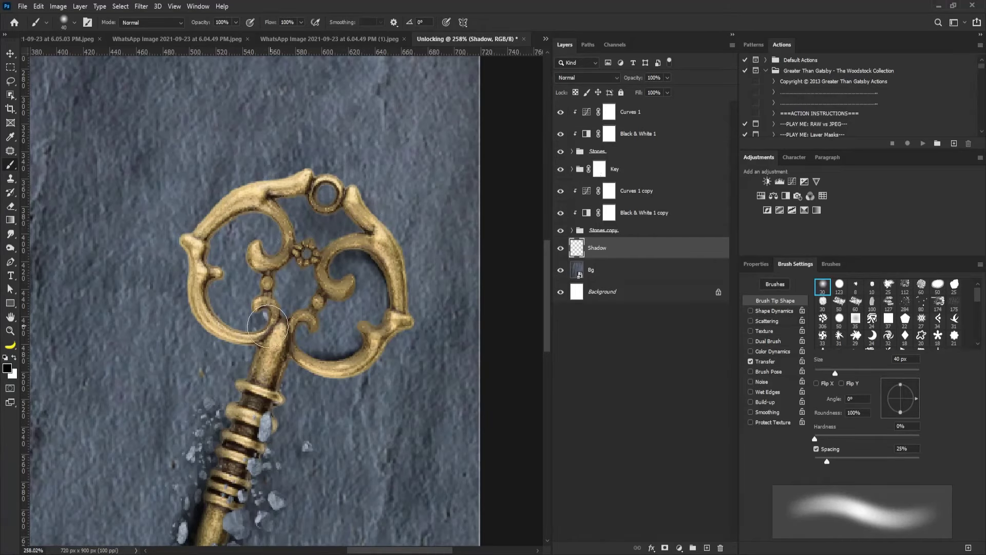
key("bracketleft")
key("bracketleft")
key("bracketleft")
key("bracketleft")
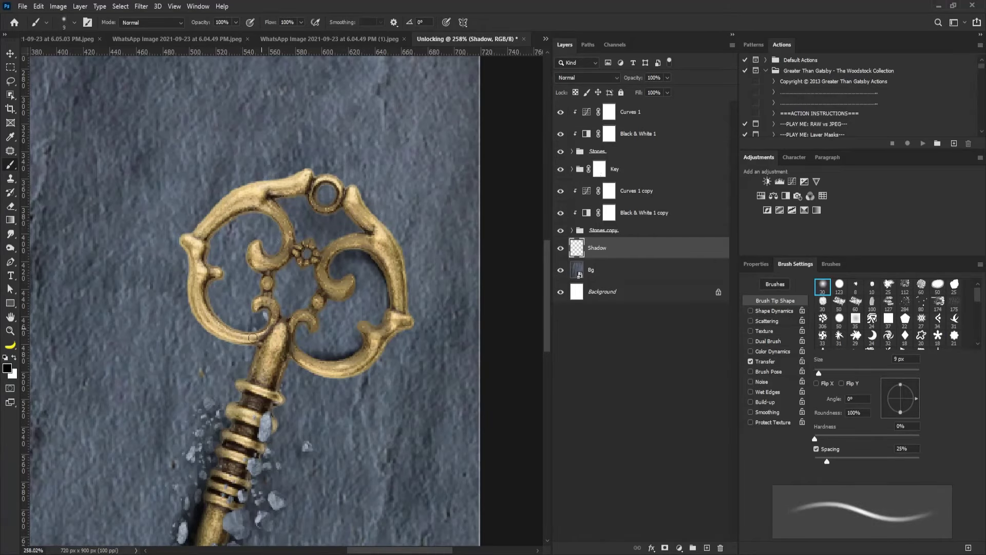
key("comma")
key("comma")
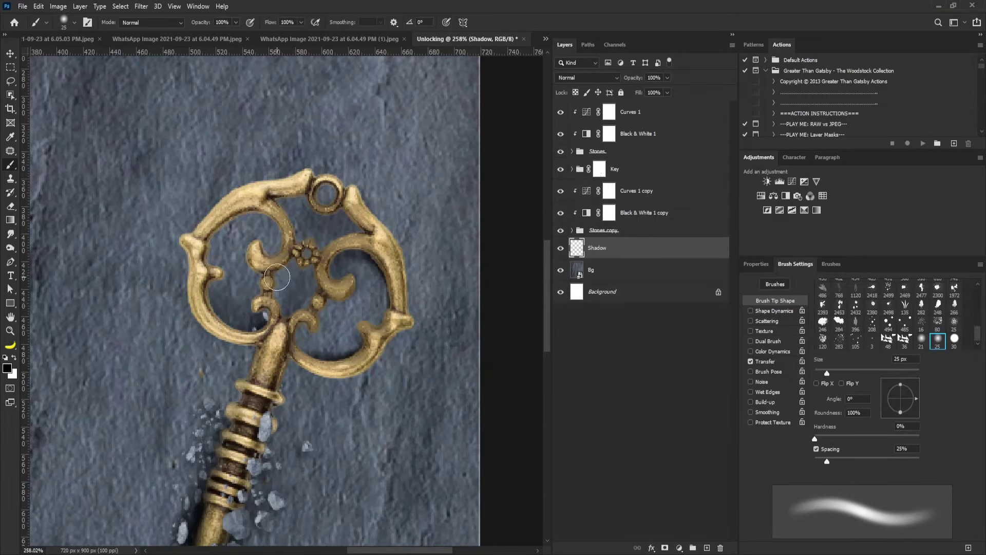
mouse_move(347, 219)
left_mouse_down()
mouse_move(304, 264)
mouse_move(315, 258)
mouse_move(408, 304)
left_mouse_up()
key("bracketright")
key("bracketright")
key("bracketright")
key("bracketright")
key("bracketright")
key("bracketright")
key("bracketright")
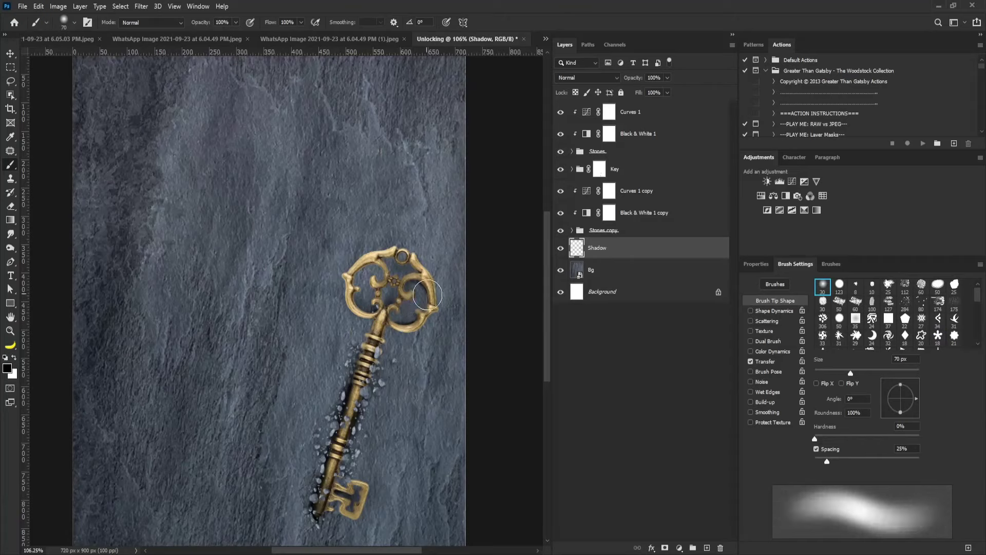
key("bracketleft")
key("bracketleft")
key("bracketleft")
key("bracketleft")
key("bracketleft")
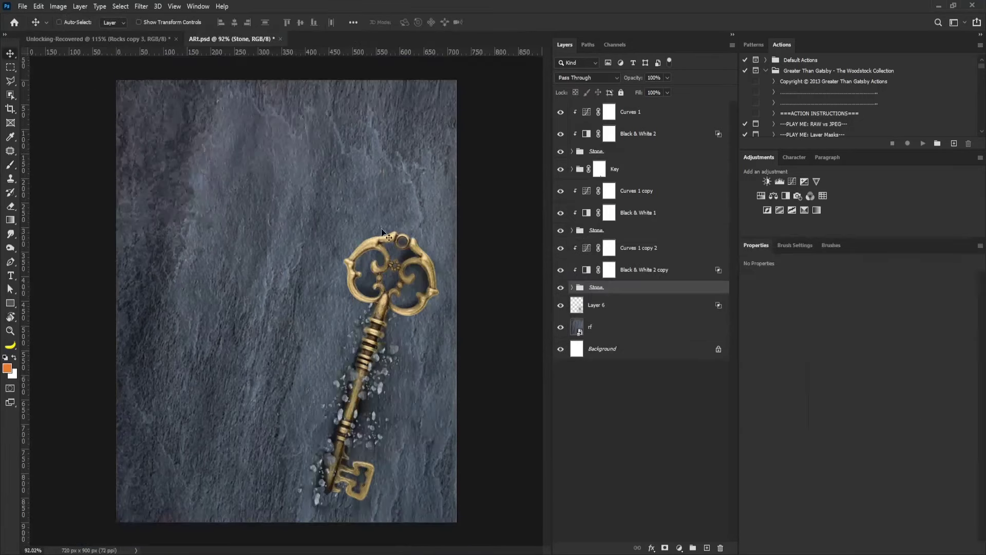
Clip a new Curves 2 adjustment to the Key group and drag its curve into a contrast S-shape.
left_click(635, 174)
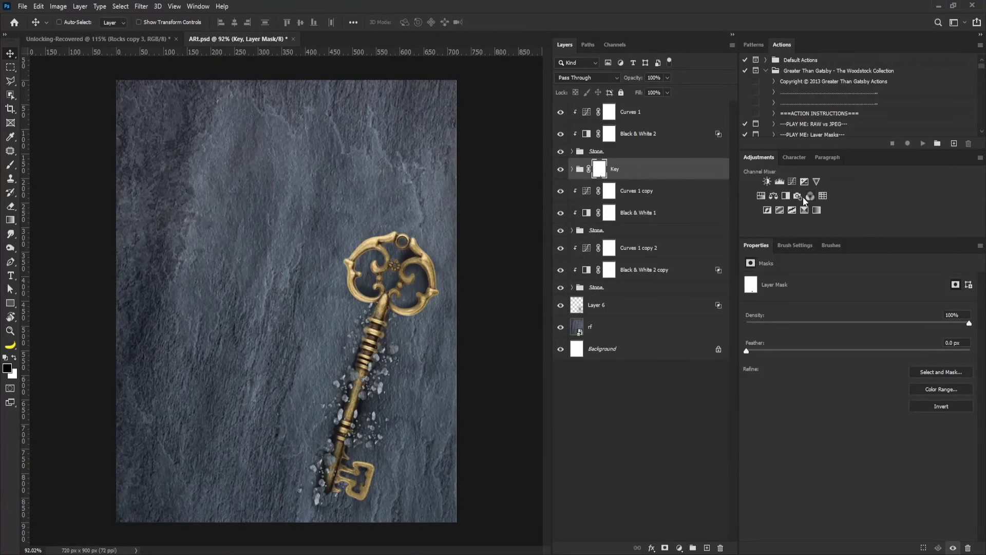
left_click(792, 183)
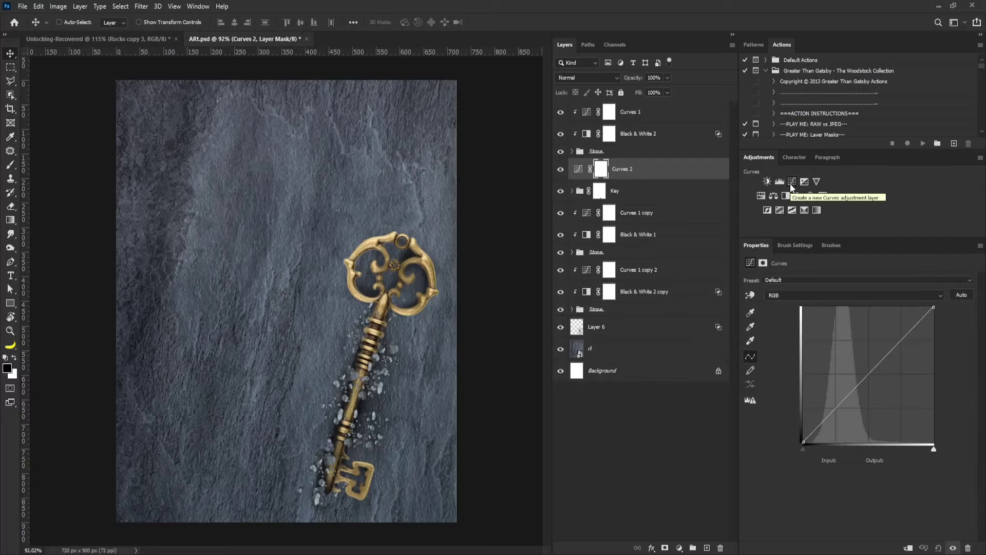
left_click(906, 548)
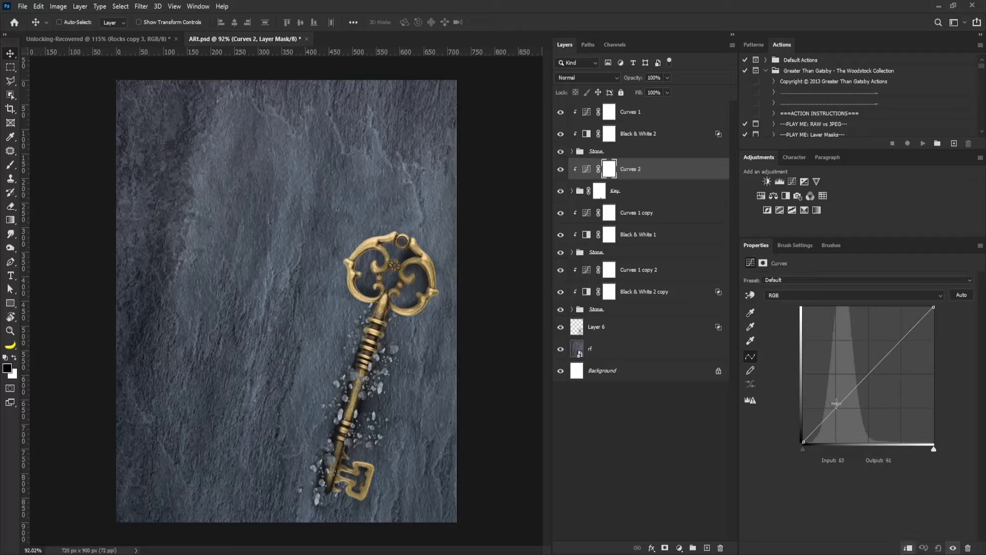
left_click_drag(836, 404, 847, 408)
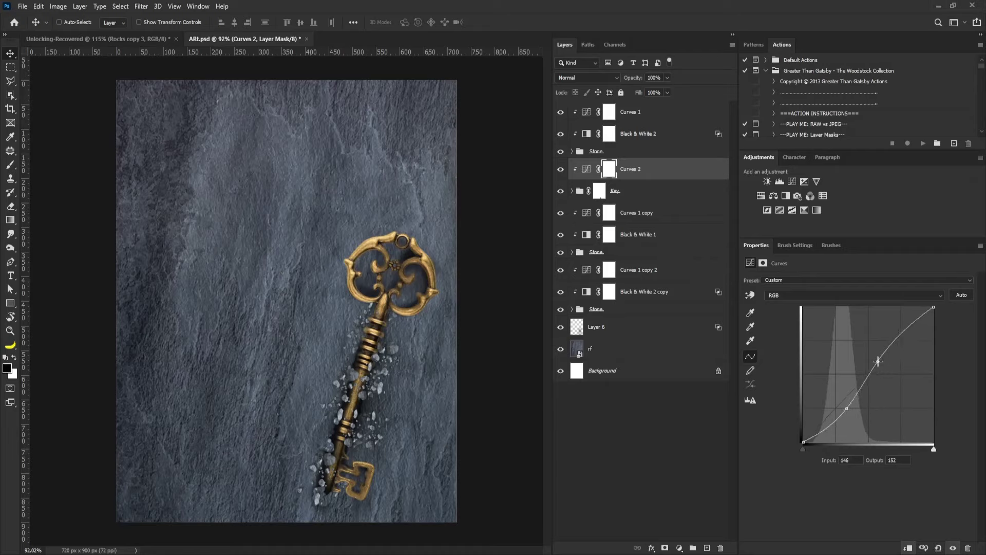
left_click(599, 191)
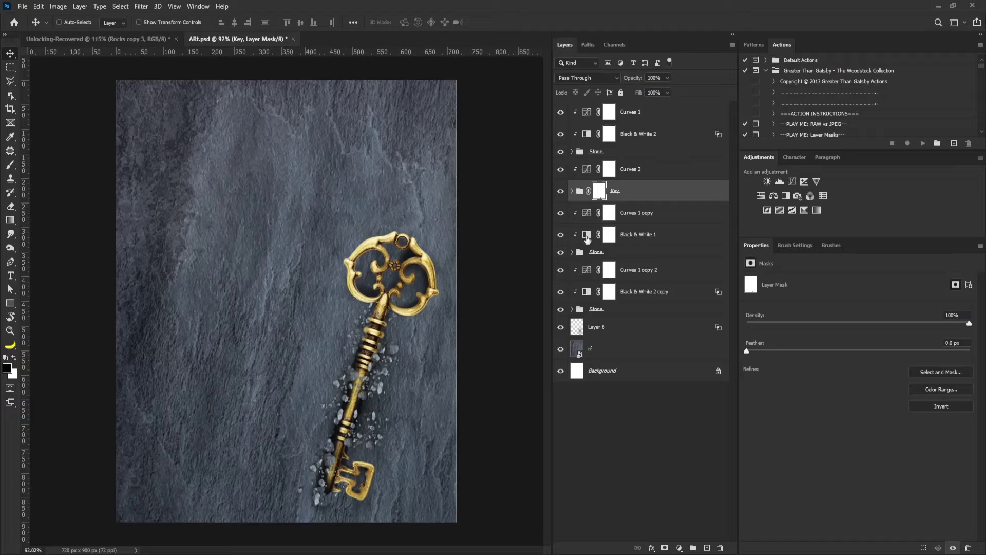
Create a new layer named Glow above the rf photo layer.
left_click(606, 351)
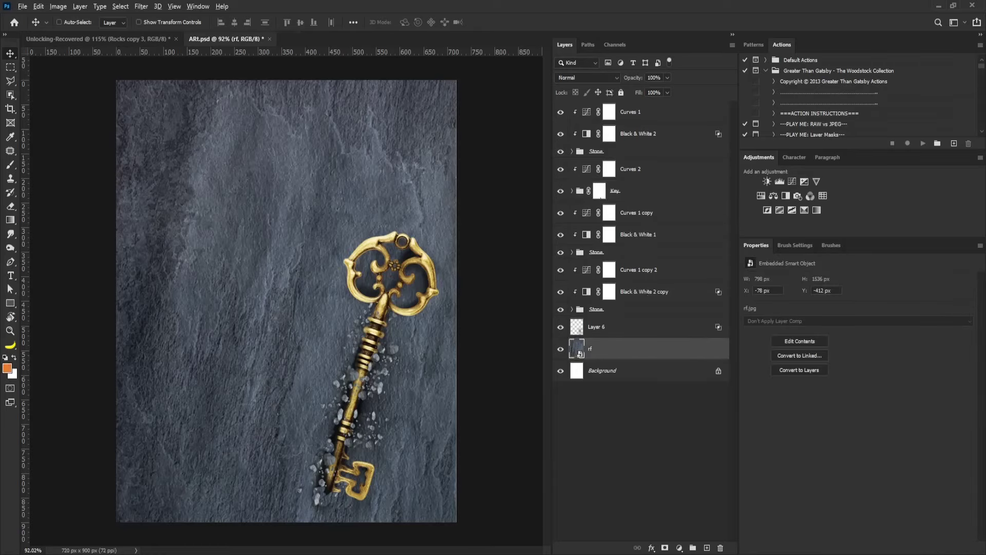
left_click(706, 547, "alt")
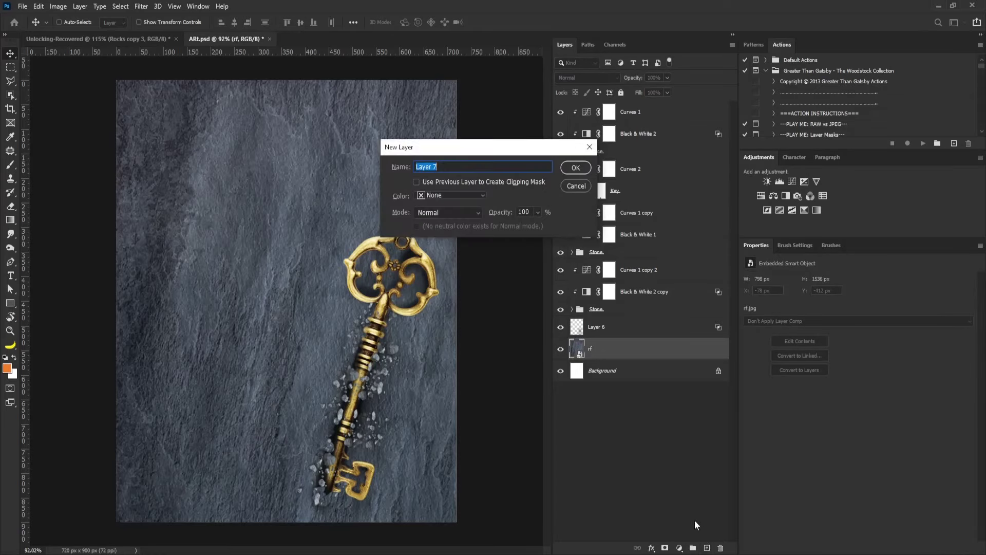
type("Glow")
left_click(575, 167)
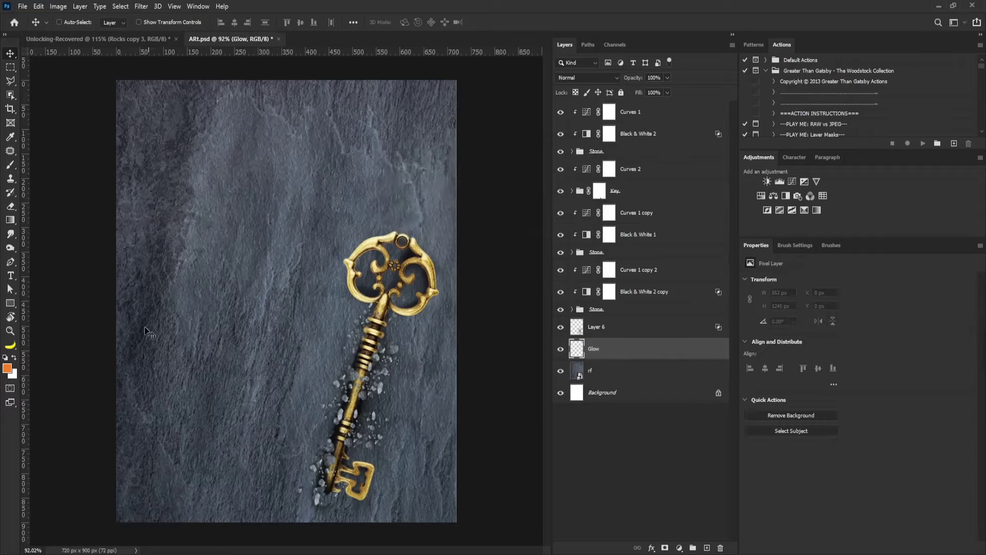
Set the foreground colour to pale yellow f3e099, sampled from the key's gold.
left_click(8, 368)
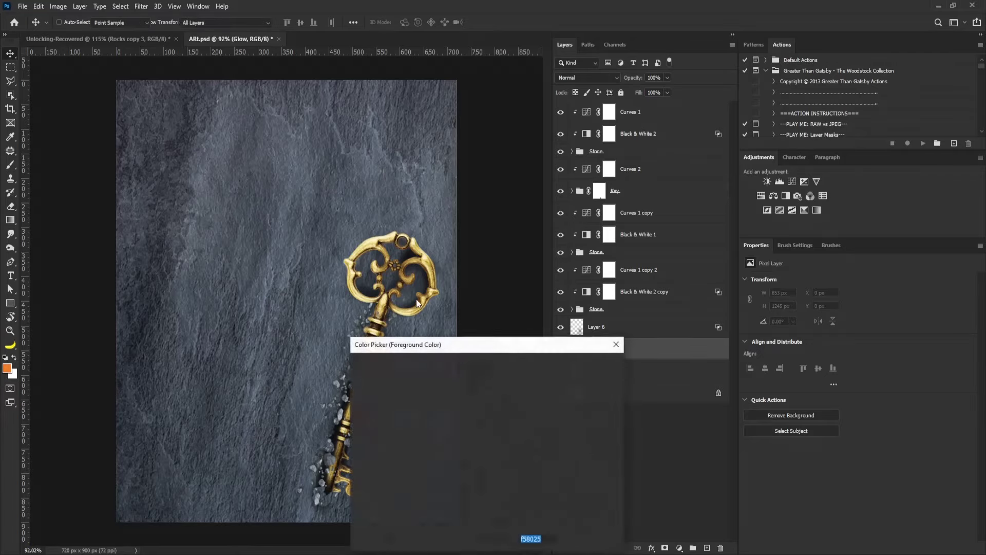
left_click(368, 294)
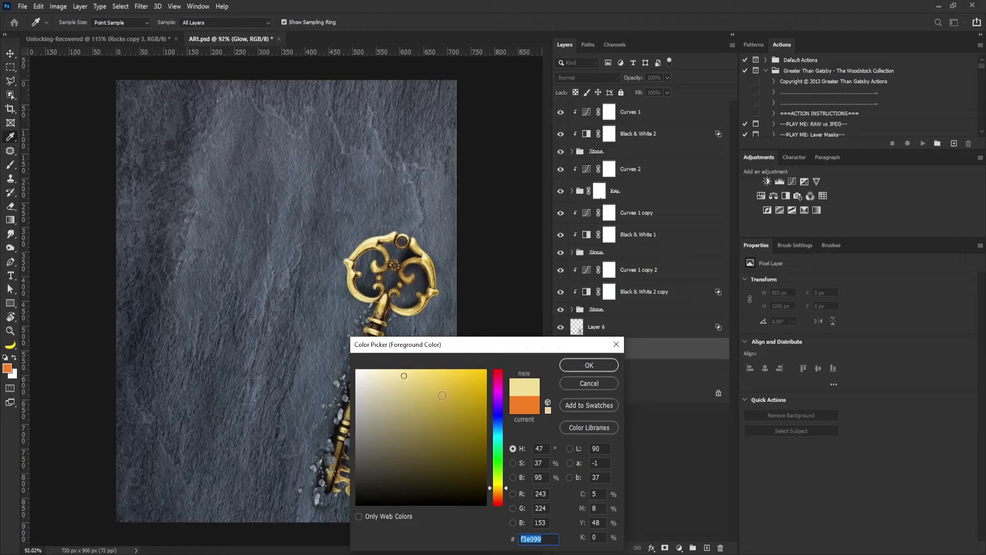
left_click_drag(403, 374, 414, 369)
left_click(570, 365)
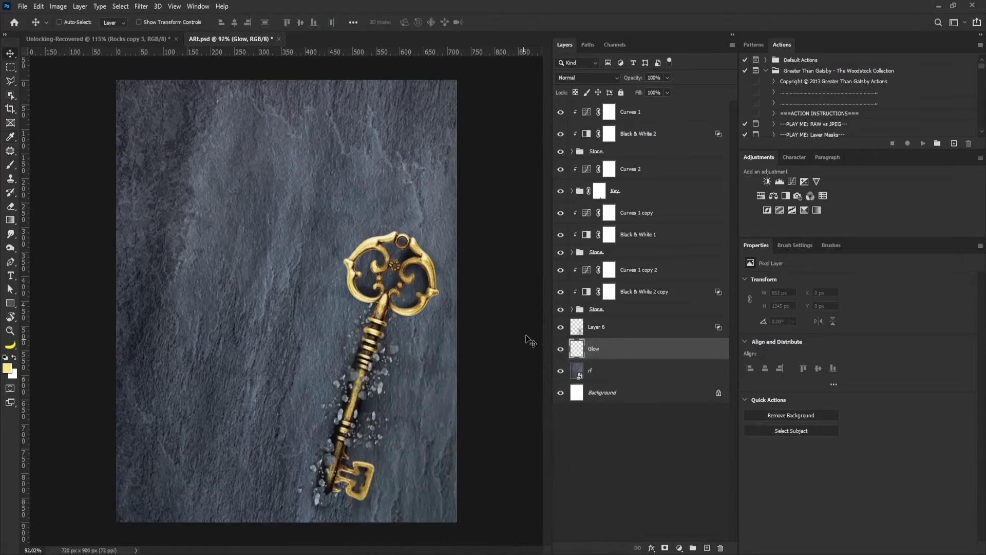
key("b")
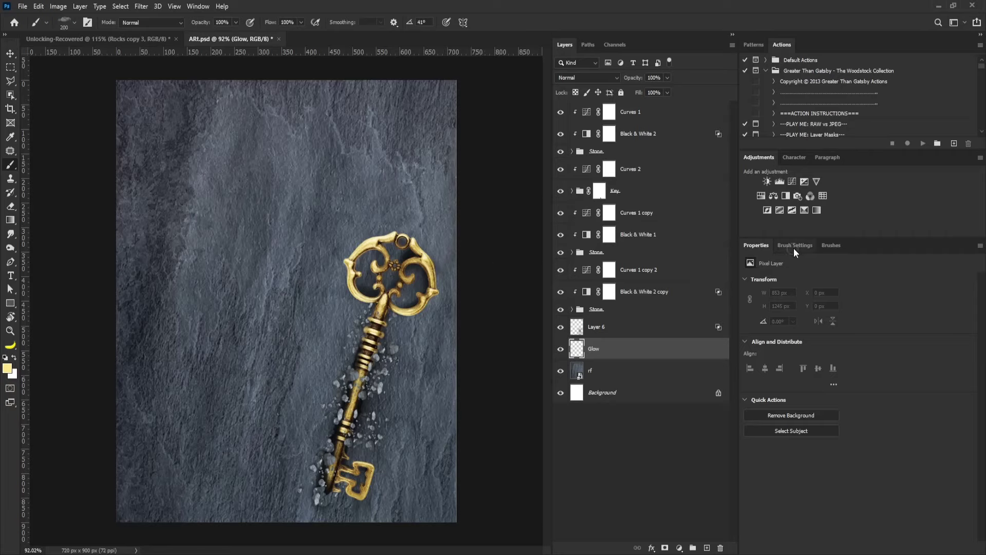
Choose the 30 px soft round brush tip and enable the Transfer option.
left_click(794, 246)
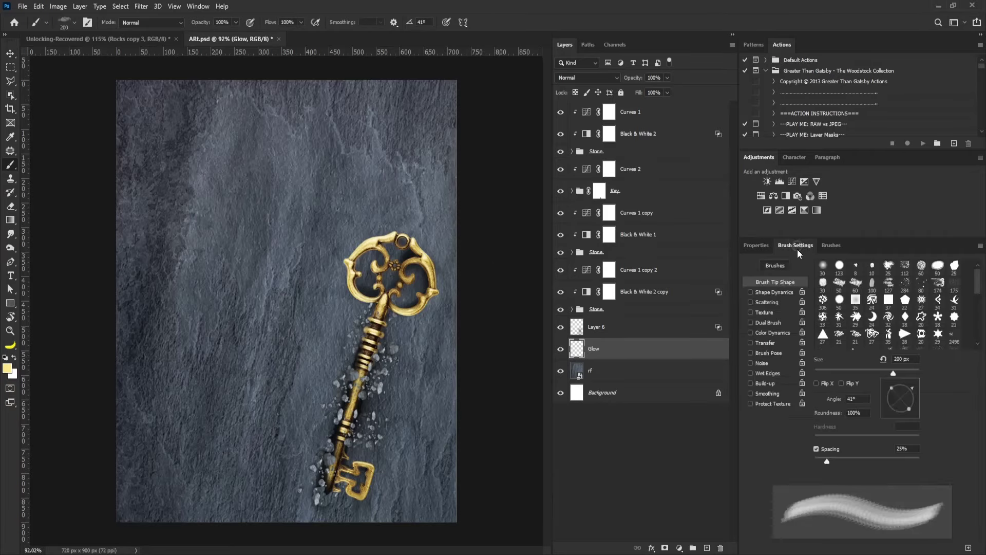
left_click(839, 266)
left_click(823, 268)
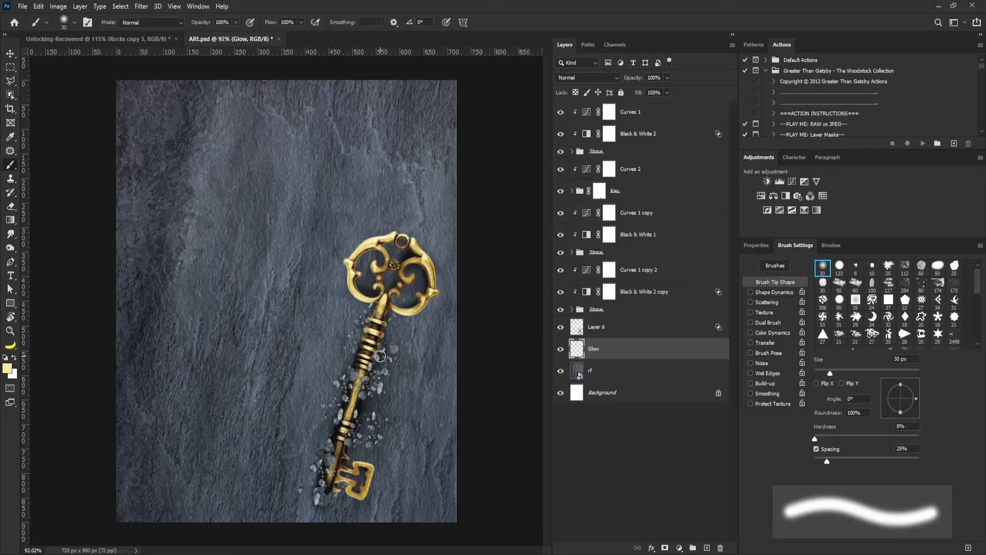
key("bracketright")
key("bracketright")
key("bracketright")
key("bracketright")
key("bracketright")
key("bracketright")
key("bracketright")
key("bracketright")
key("bracketright")
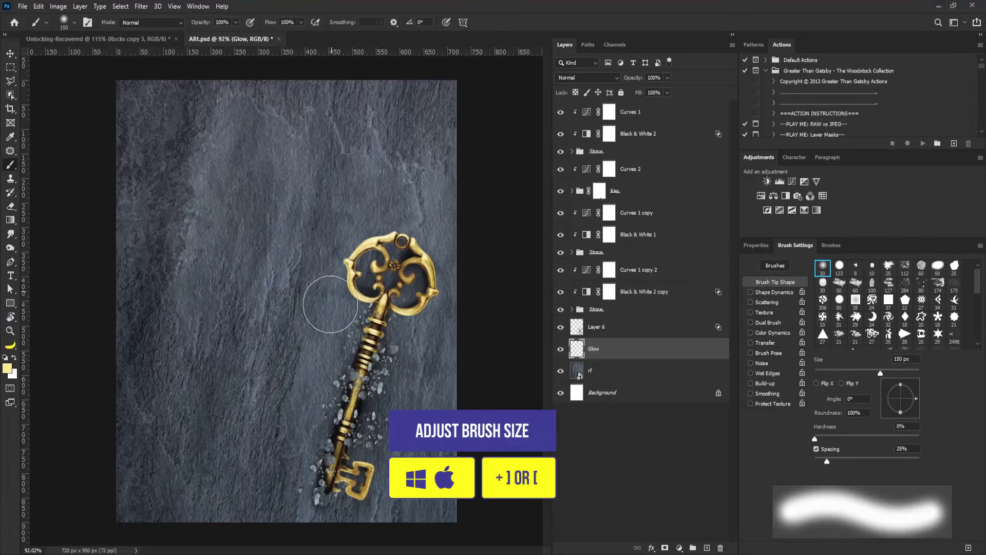
key("bracketleft")
key("bracketleft")
key("bracketleft")
Paint glow along the left and right of the shaft and beside the upper shaft.
key("bracketleft")
left_click(750, 342)
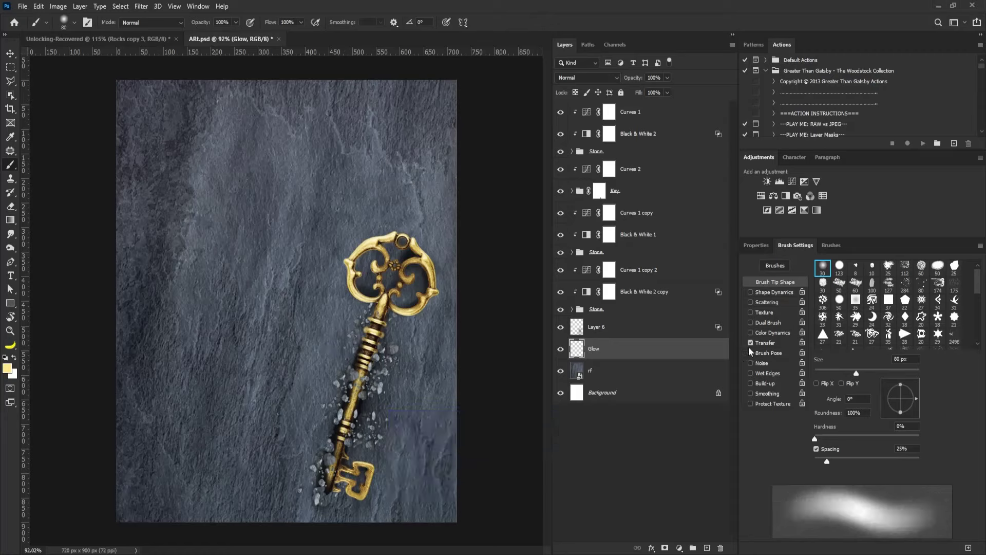
key("bracketright")
key("bracketright")
key("bracketright")
mouse_move(349, 332)
left_mouse_down()
mouse_move(308, 434)
mouse_move(343, 383)
left_mouse_up()
key("bracketleft")
key("bracketleft")
key("bracketleft")
key("bracketleft")
mouse_move(380, 422)
left_mouse_down()
mouse_move(375, 437)
mouse_move(372, 376)
left_mouse_up()
key("bracketleft")
key("bracketleft")
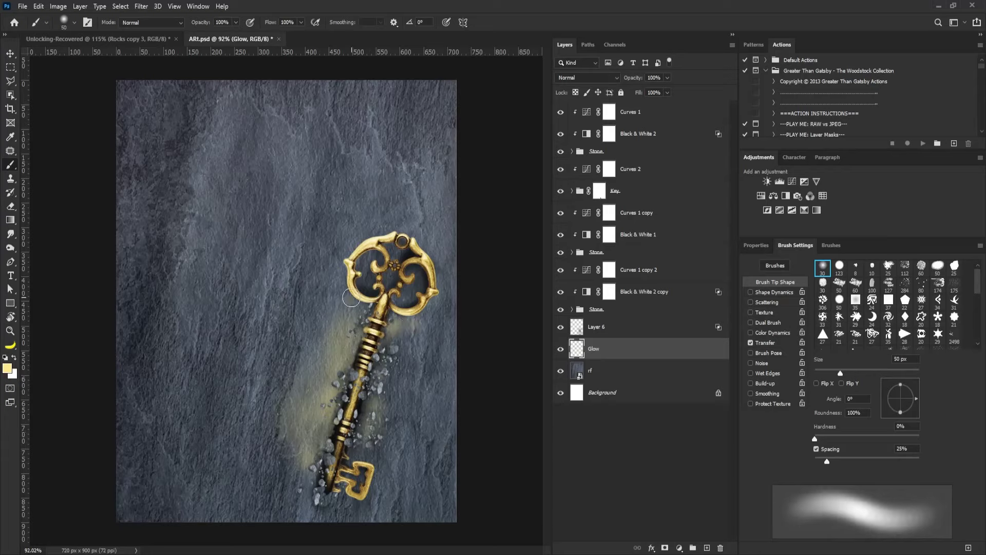
left_click(398, 337)
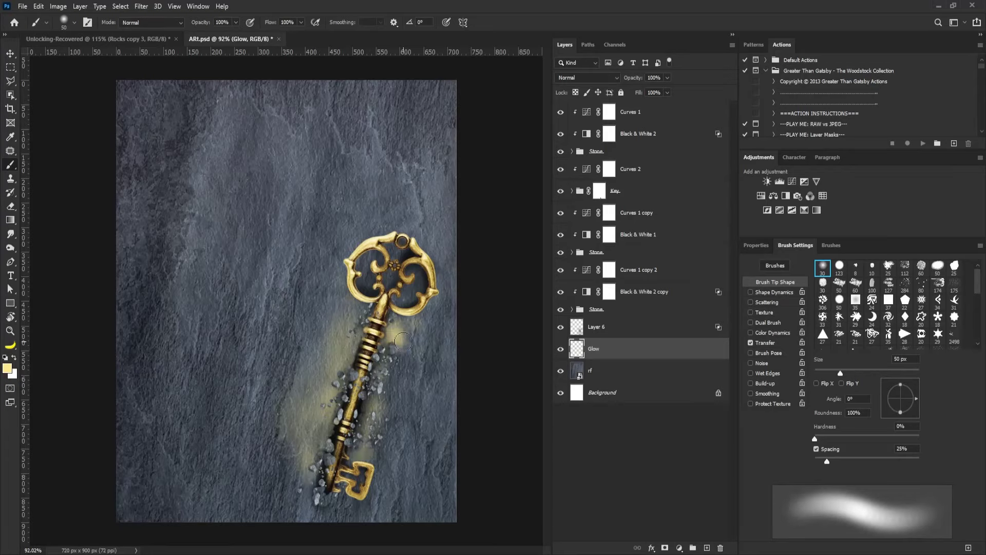
Set the Glow layer's Blend If underlying range to 71/177–255 so glow shows on lighter stone.
double_click(711, 353)
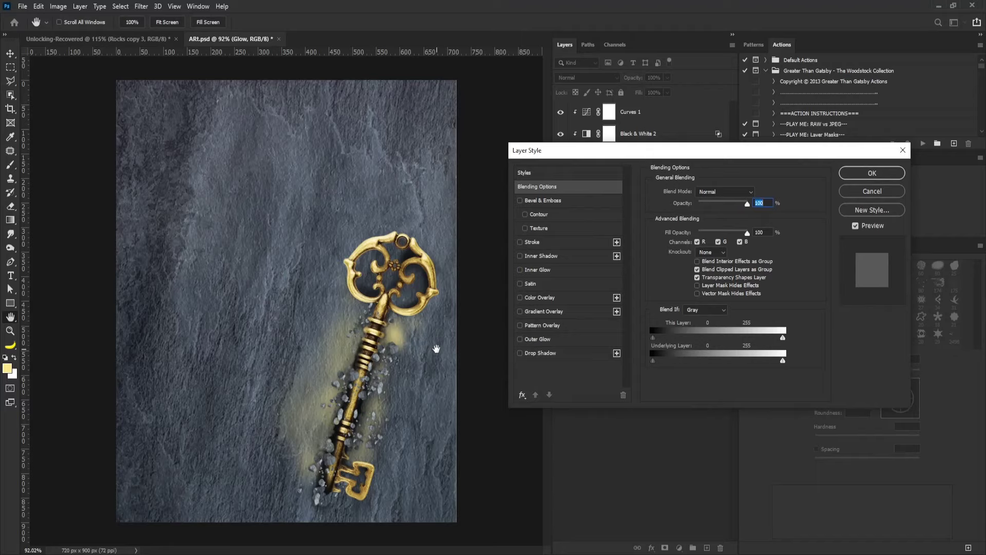
left_click_drag(673, 363, 694, 362)
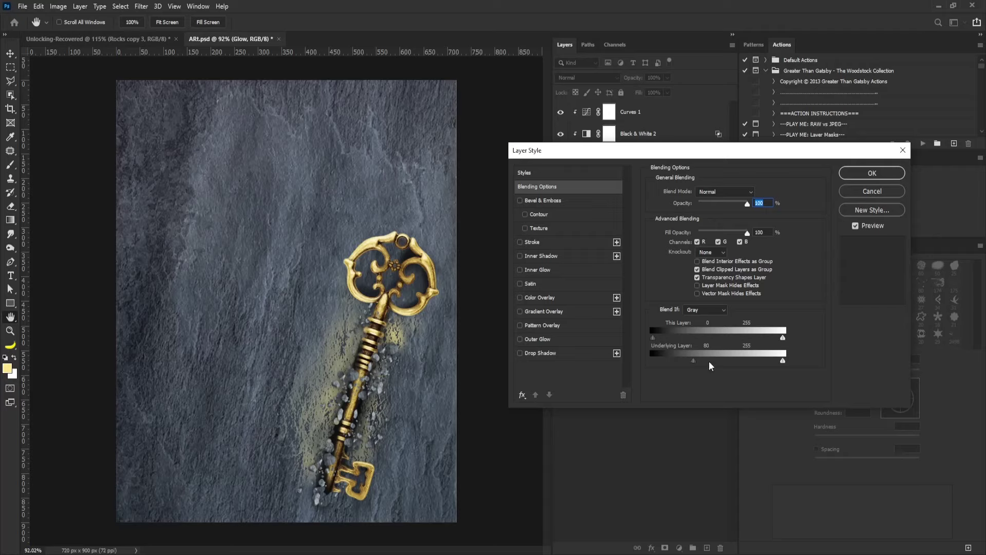
left_click_drag(696, 362, 711, 363)
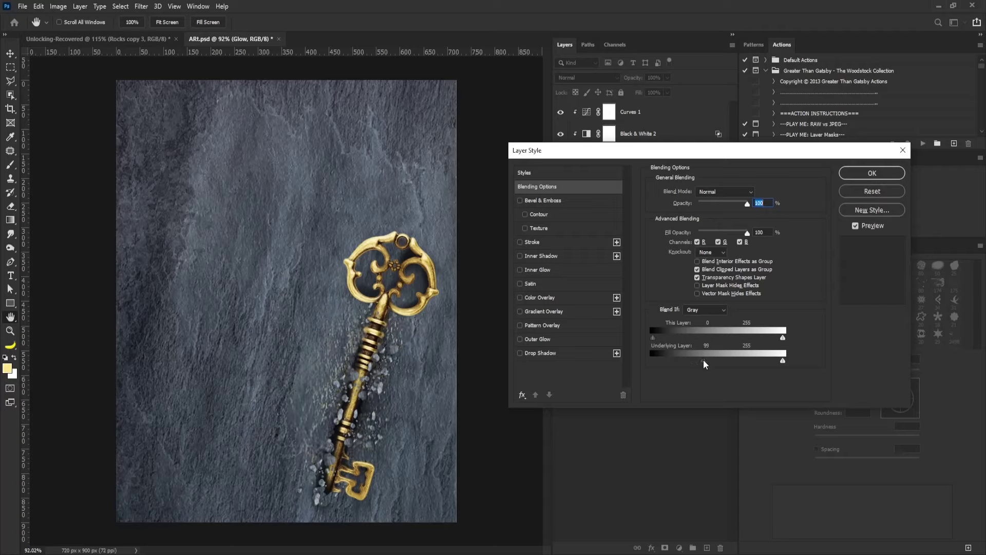
left_click_drag(704, 363, 683, 364)
Accept the glow blending settings, then duplicate the Glow layer and enlarge the copy to 121%.
left_click(868, 175)
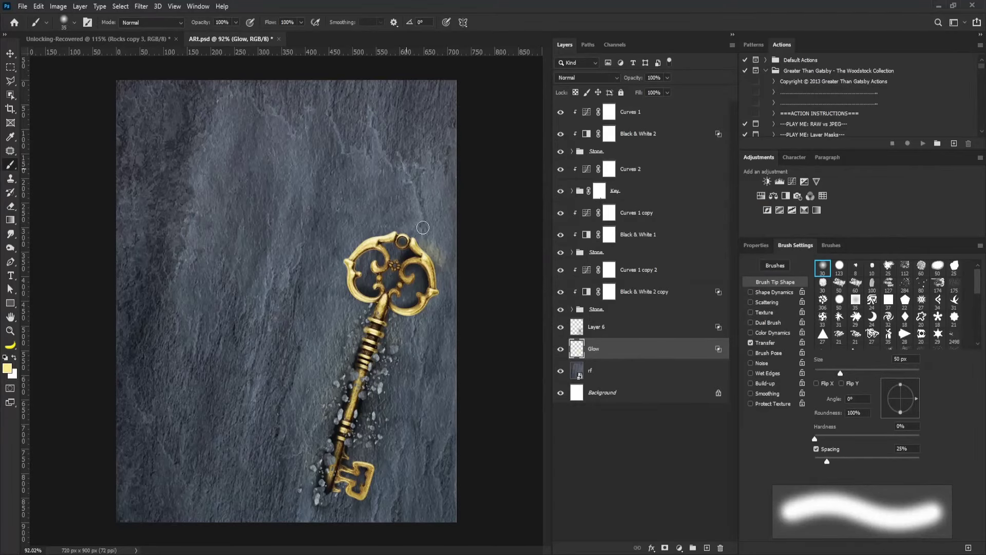
key("bracketleft")
key("bracketleft")
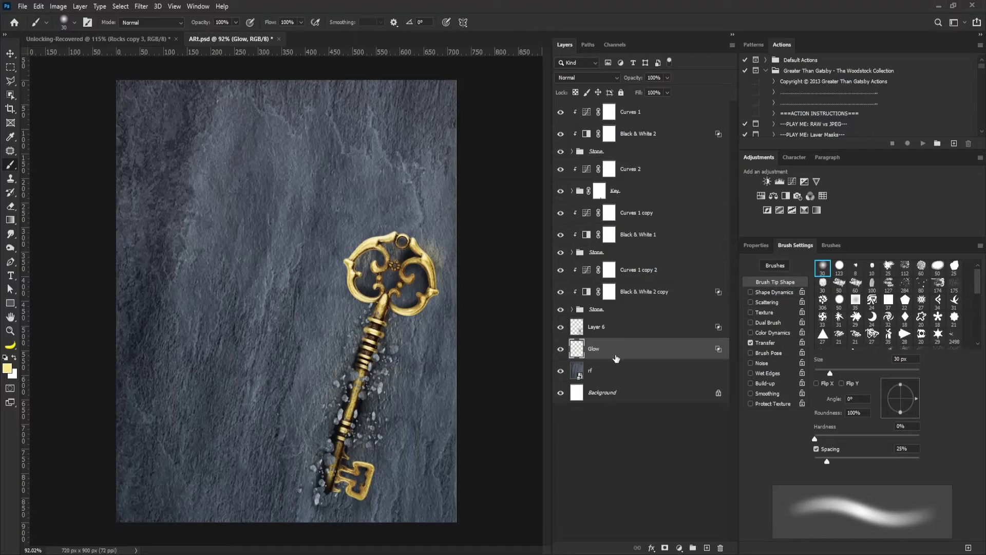
key("ctrl+j")
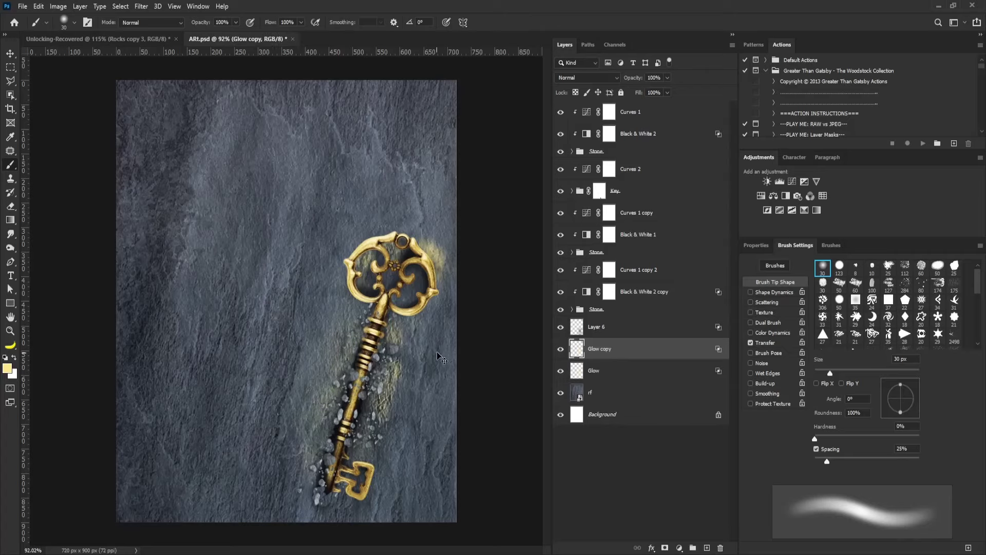
key("ctrl+t")
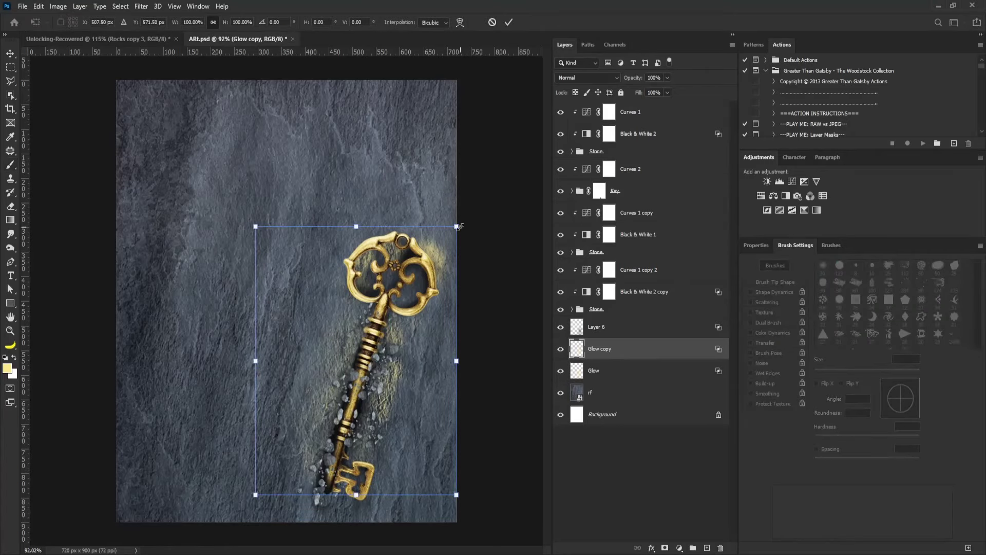
left_click_drag(457, 226, 478, 197)
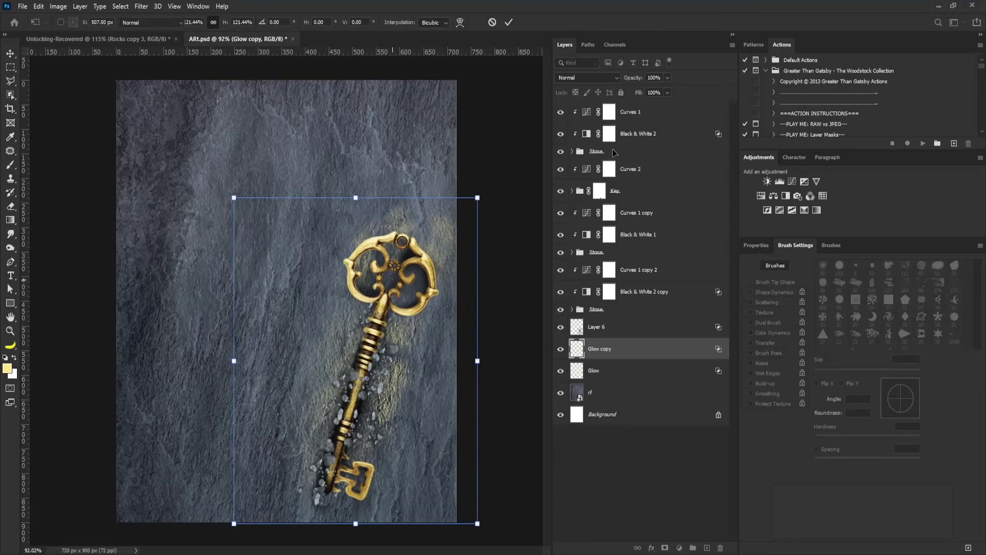
key("Return")
Lower the Glow copy's opacity to about 51% and select the Curves 1 layer.
left_click(667, 77)
left_click_drag(668, 89, 640, 91)
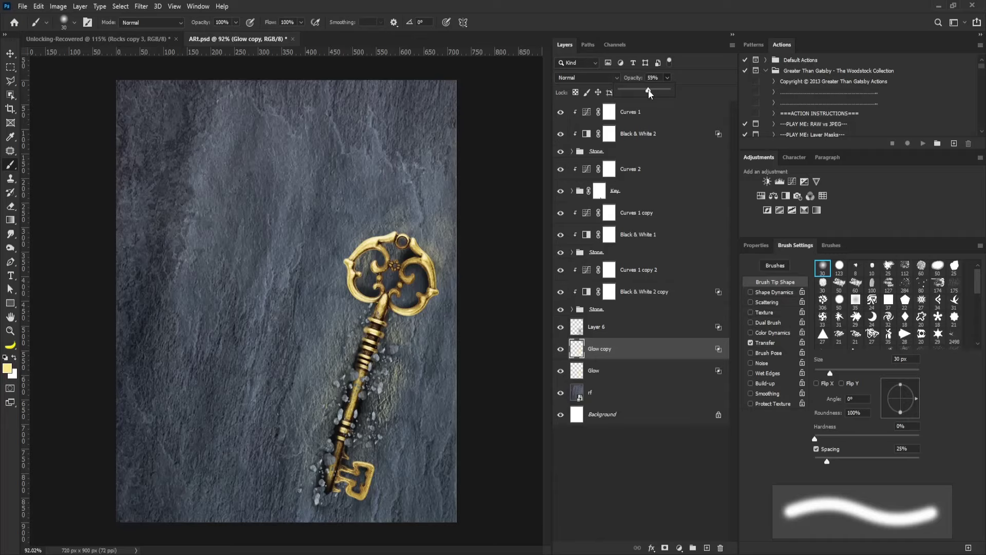
left_click(646, 115)
left_click(645, 114)
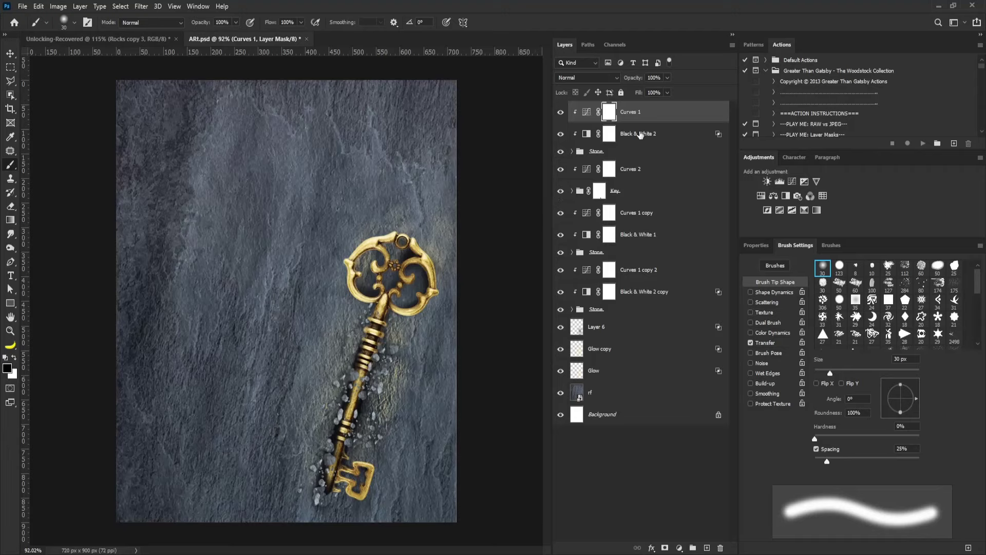
Add an empty layer named Glow above Curves 1 and zoom in on the key.
left_click(706, 548, "alt")
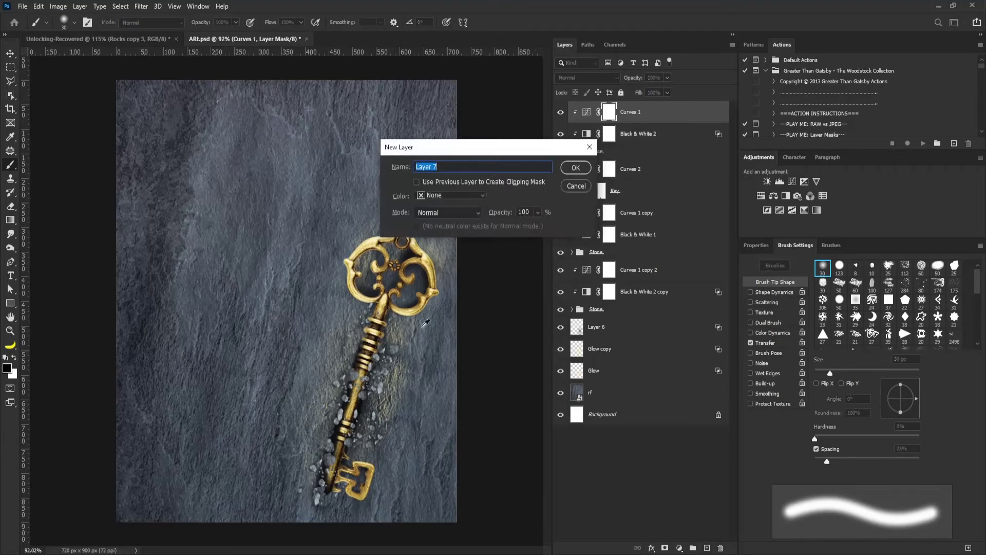
type("Glow")
key("Return")
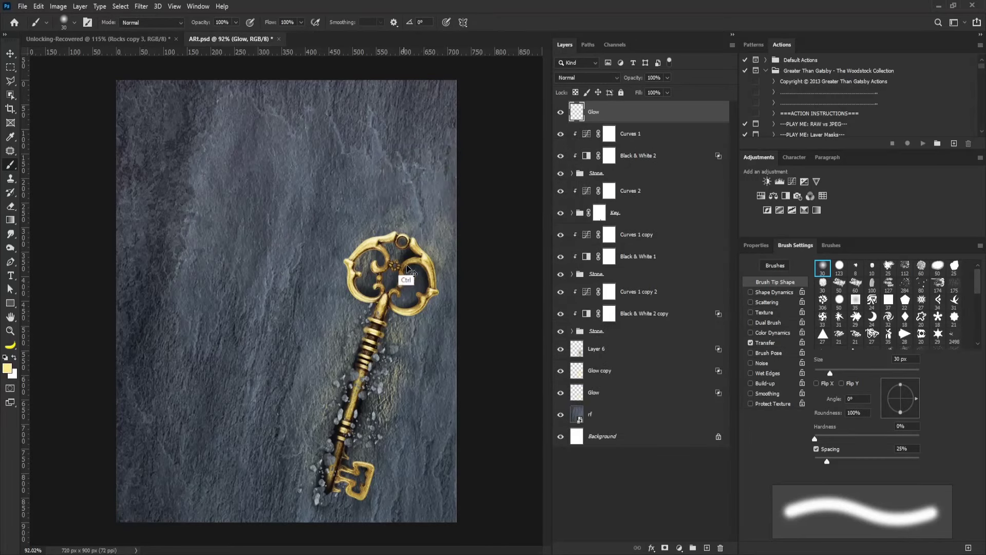
left_click_drag(380, 374, 420, 371)
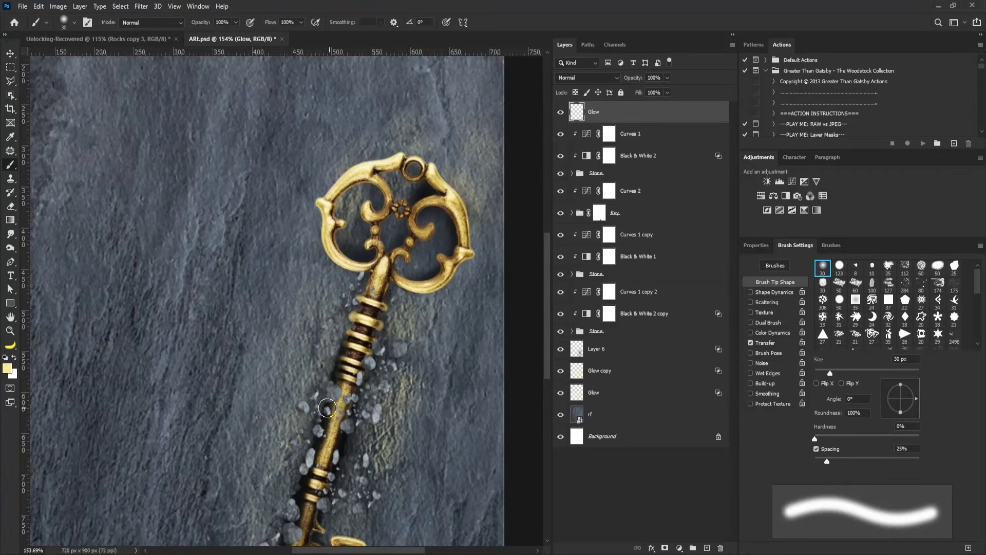
Switch to a soft round brush sized down to 8 px.
key("comma")
key("period")
key("bracketleft")
key("bracketleft")
key("bracketleft")
key("bracketleft")
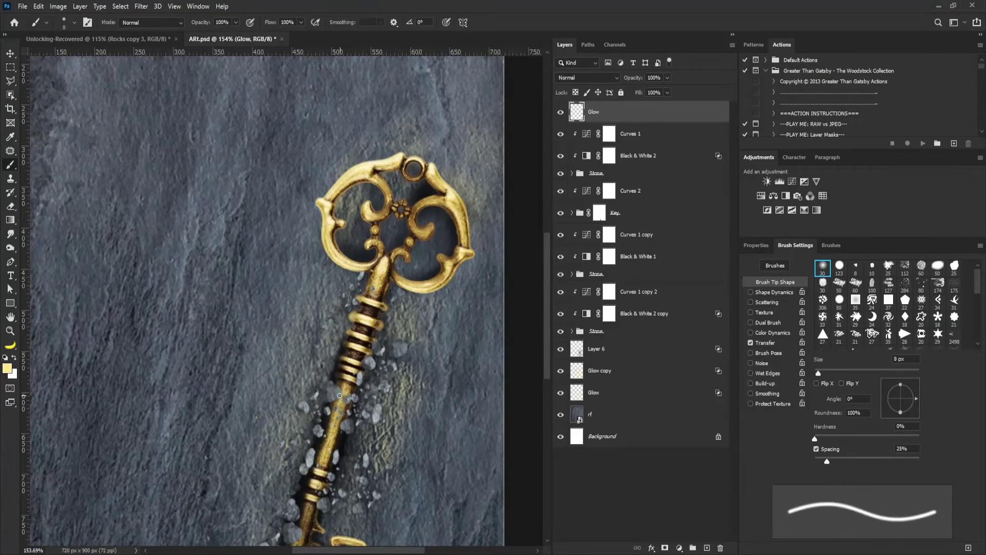
scroll(332, 397, "up", 3)
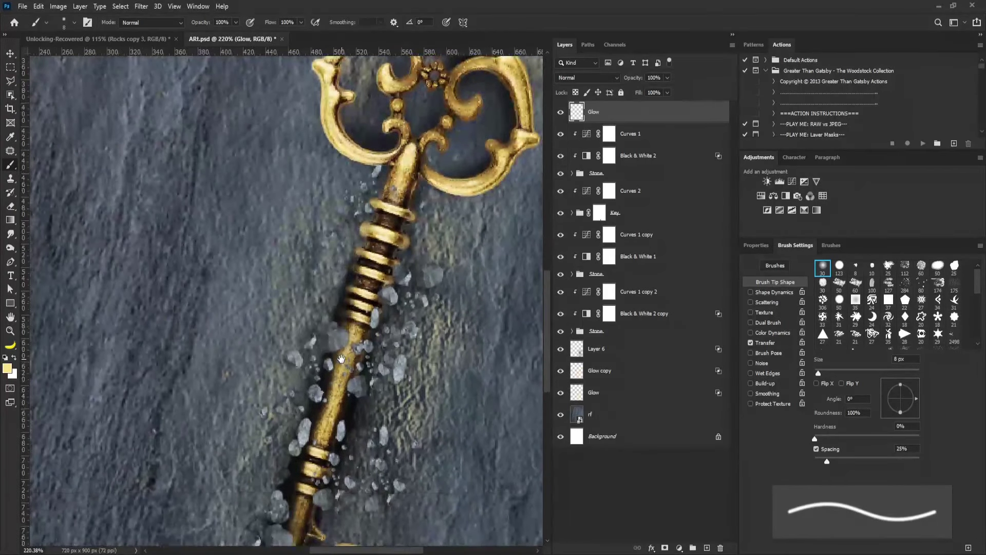
Dab yellow glow specks along the key shaft on the Glow layer.
left_click(333, 343)
left_click(389, 296)
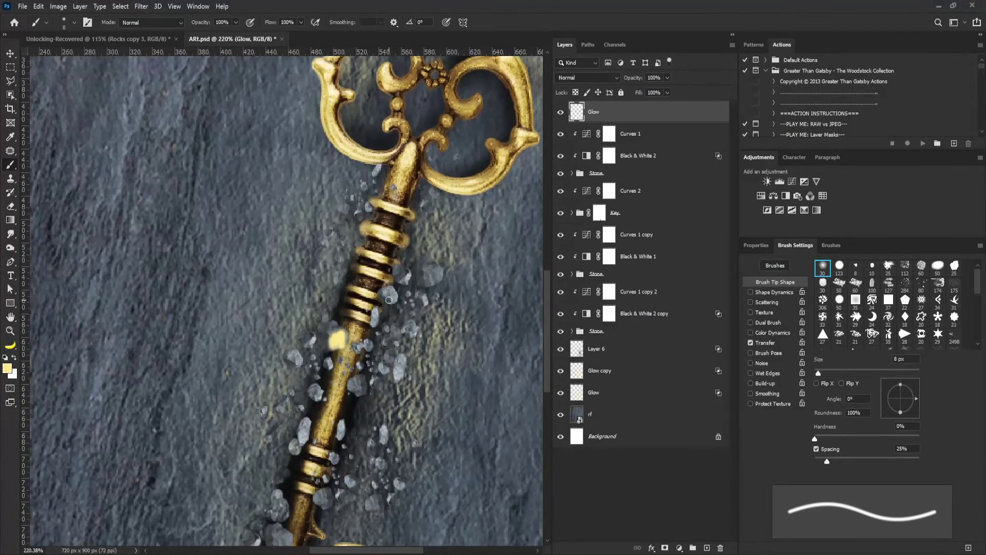
left_click(388, 295)
left_click(388, 295)
left_click(398, 276)
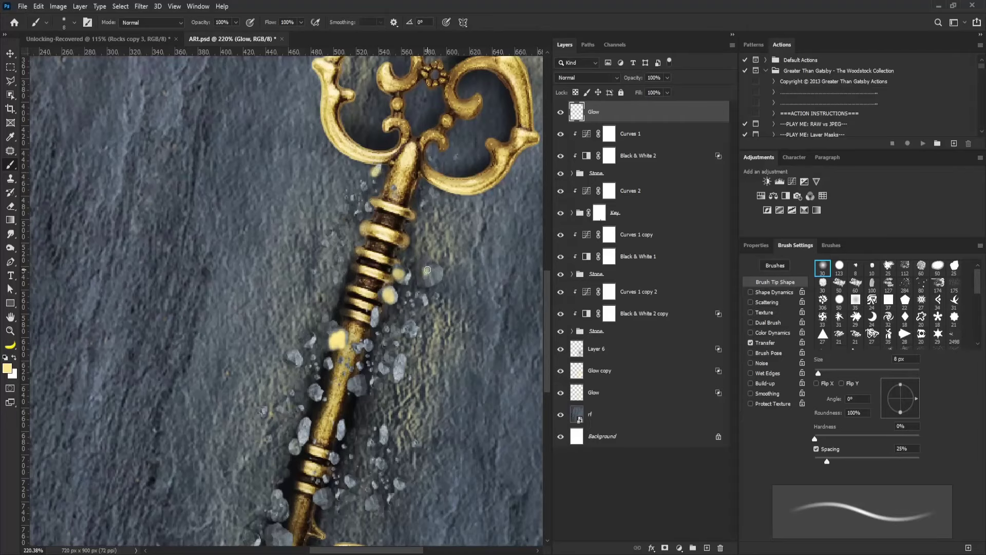
left_click(424, 277)
left_click(401, 362)
left_click(369, 392)
left_click(361, 381)
left_click(381, 364)
left_click(307, 424)
left_click(343, 424)
Scatter more glow specks around the shaft, lower shaft and bit, then view the whole poster.
left_click_drag(332, 440, 353, 317)
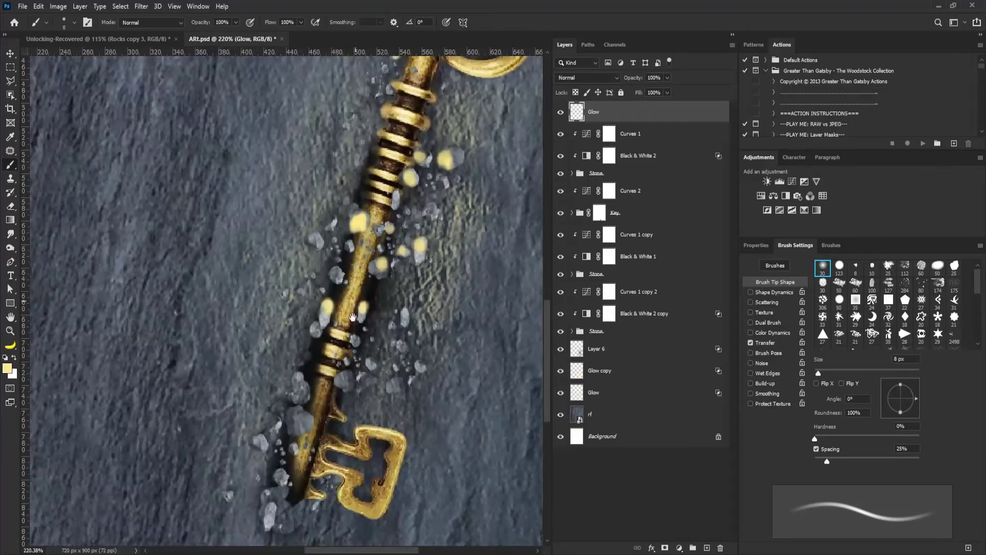
left_click(302, 384)
left_click(345, 374)
left_click(370, 362)
left_click(399, 346)
left_click(403, 316)
left_click(301, 410)
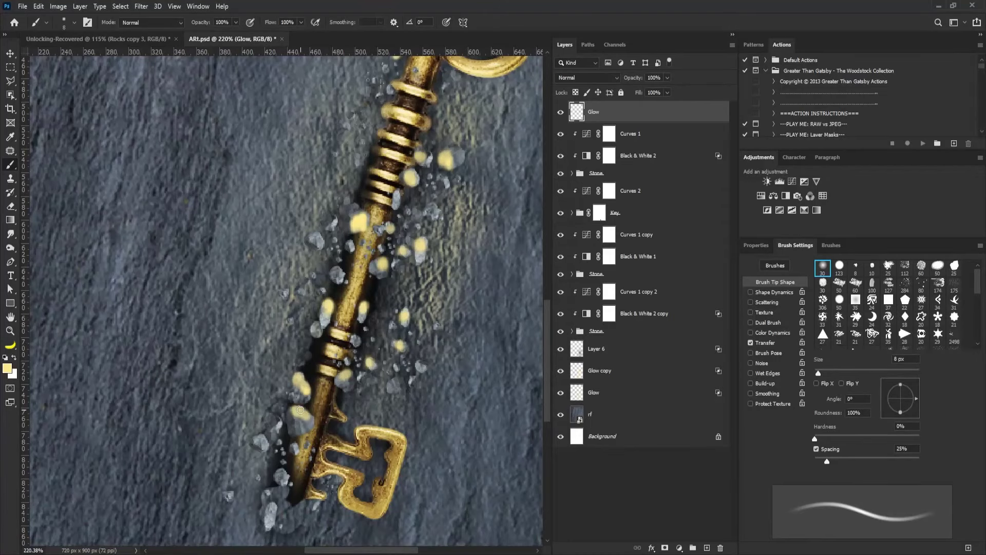
left_click(264, 441)
left_click(283, 477)
left_click(275, 510)
left_click(341, 277)
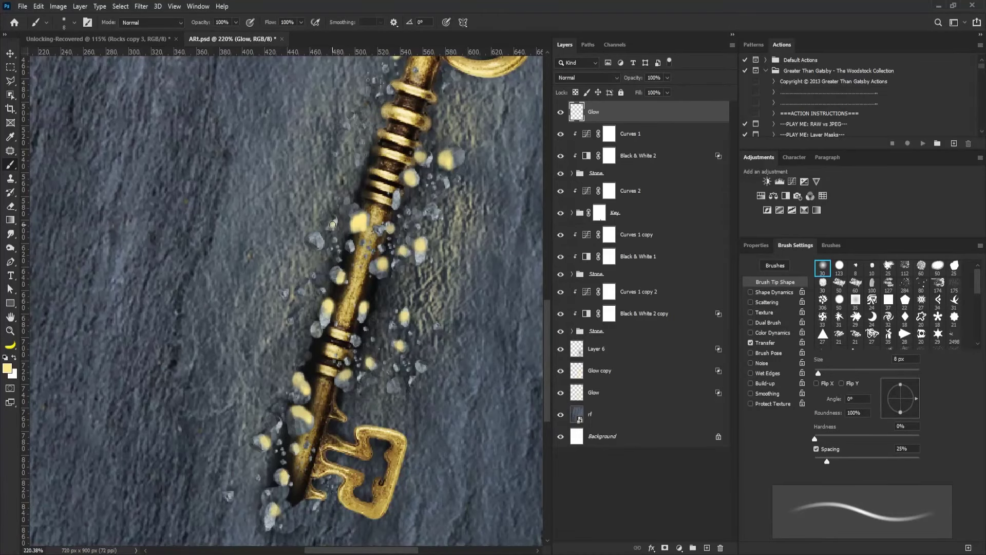
left_click(333, 225)
left_click(321, 242)
left_click(415, 330)
left_click(418, 365)
left_click(394, 382)
scroll(366, 252, "down", 1)
left_click_drag(384, 408, 382, 408)
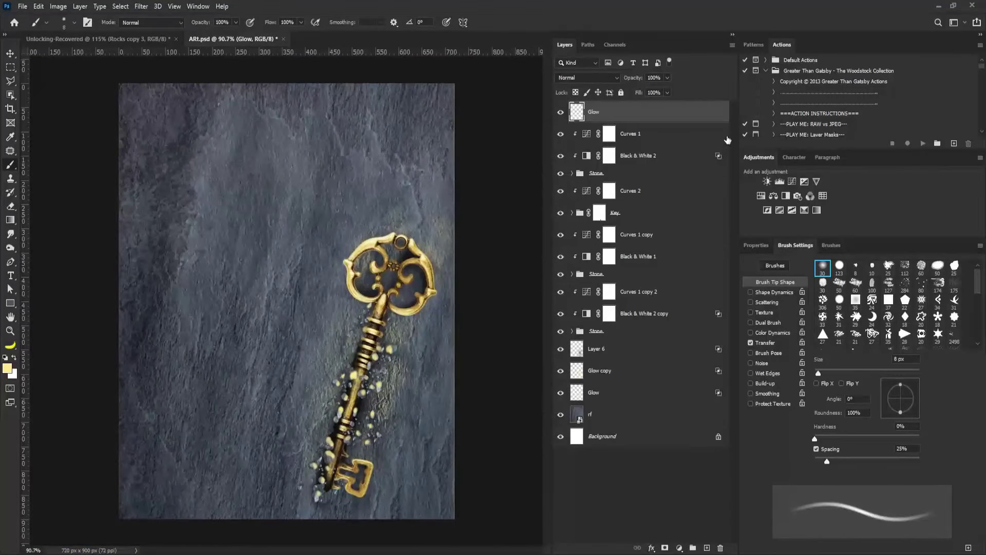
Set the Glow layer's Underlying Layer Blend If range to a split 86/201–255.
double_click(699, 112)
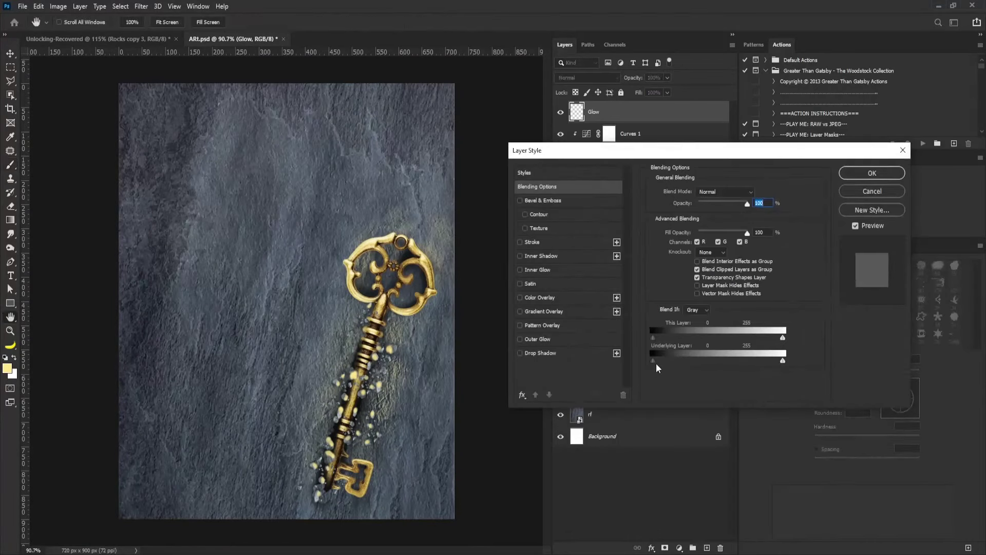
left_click_drag(652, 360, 710, 363)
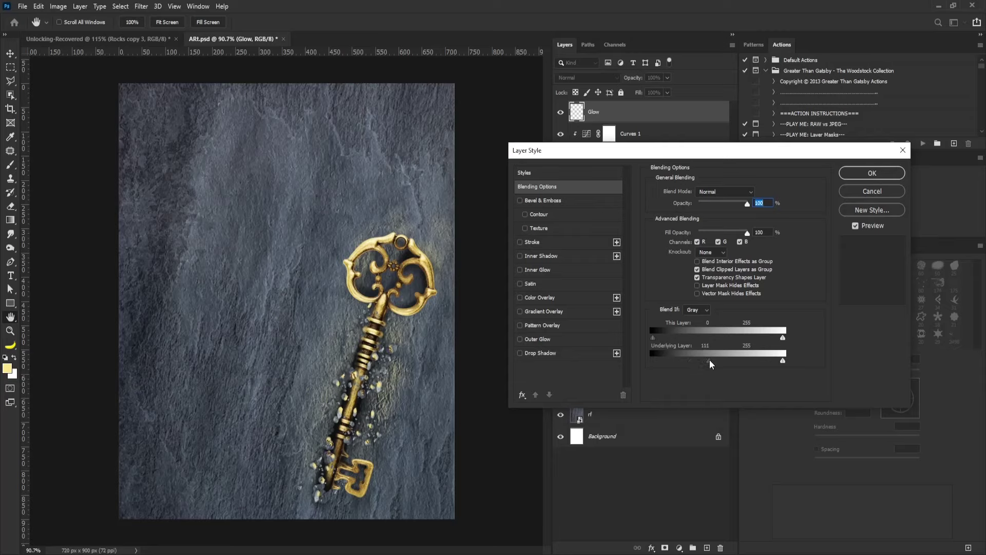
key("alt")
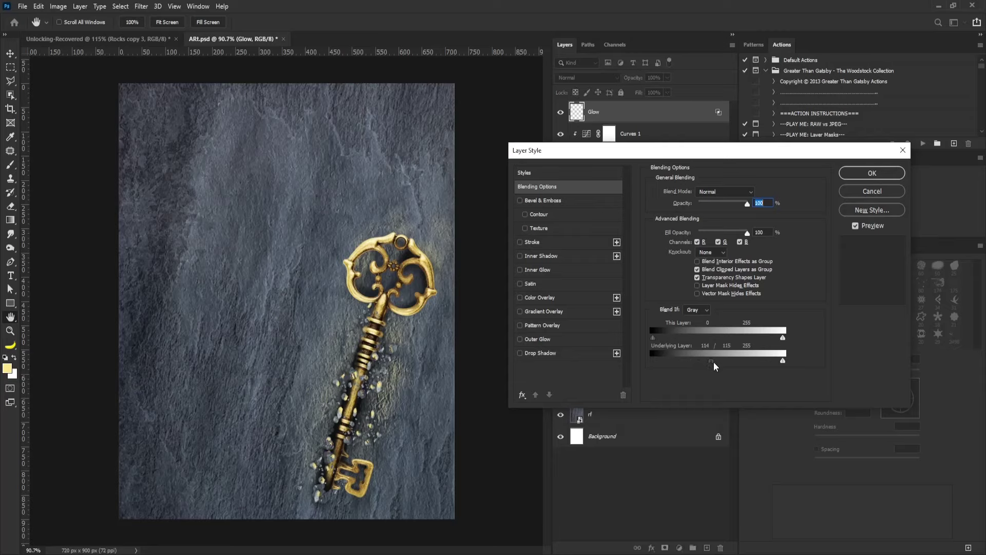
left_click_drag(715, 365, 729, 367)
left_click_drag(729, 363, 756, 366)
Confirm the layer style and add a Hue/Saturation layer with Saturation +39.
left_click(871, 174)
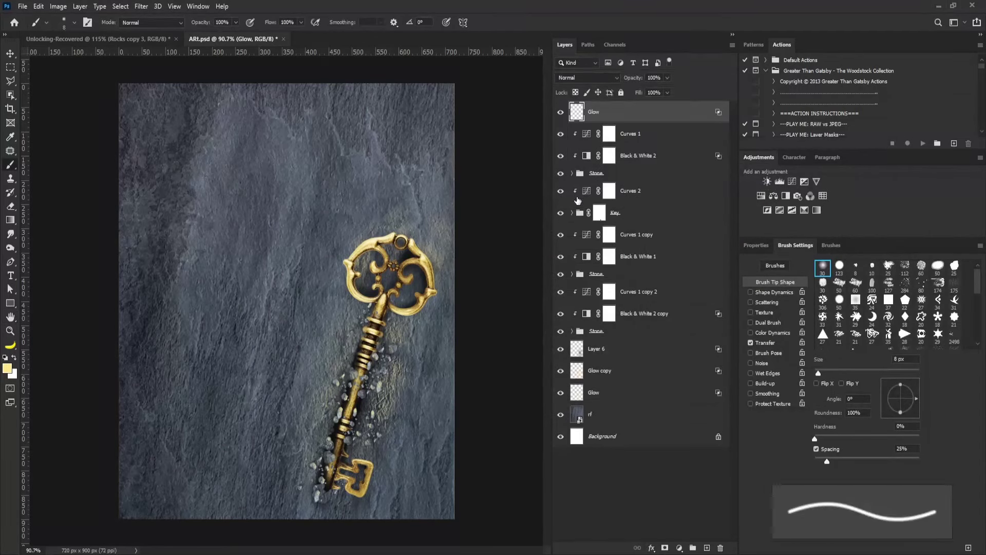
left_click(761, 195)
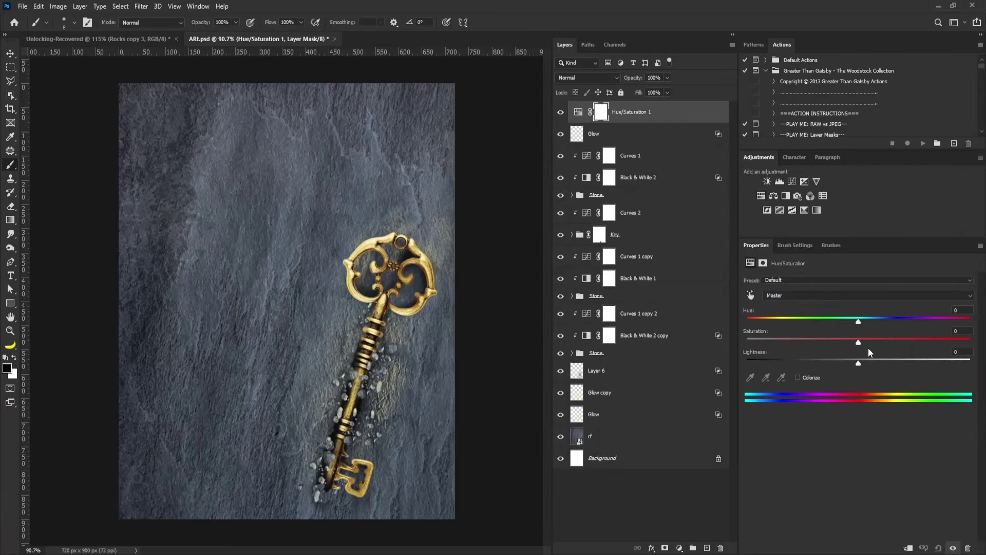
left_click_drag(858, 343, 886, 344)
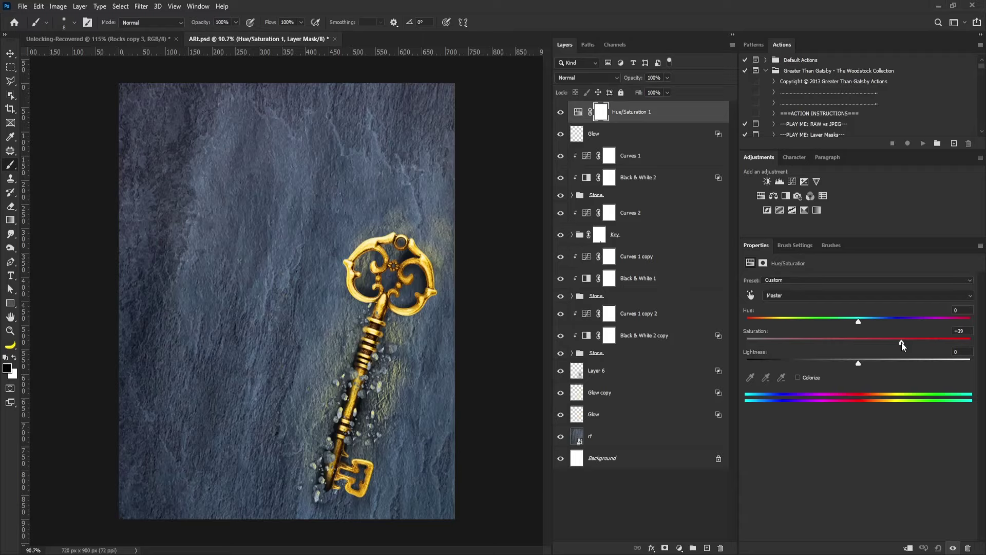
Add a Curves 3 layer with its midpoint pulled down and its mask inverted.
left_click(792, 181)
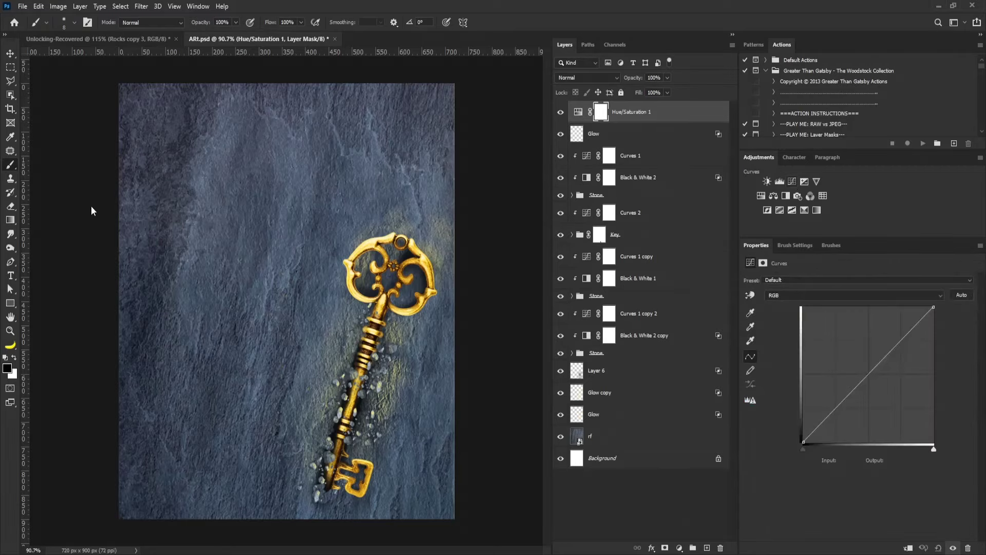
scroll(331, 214, "down", 2, "alt")
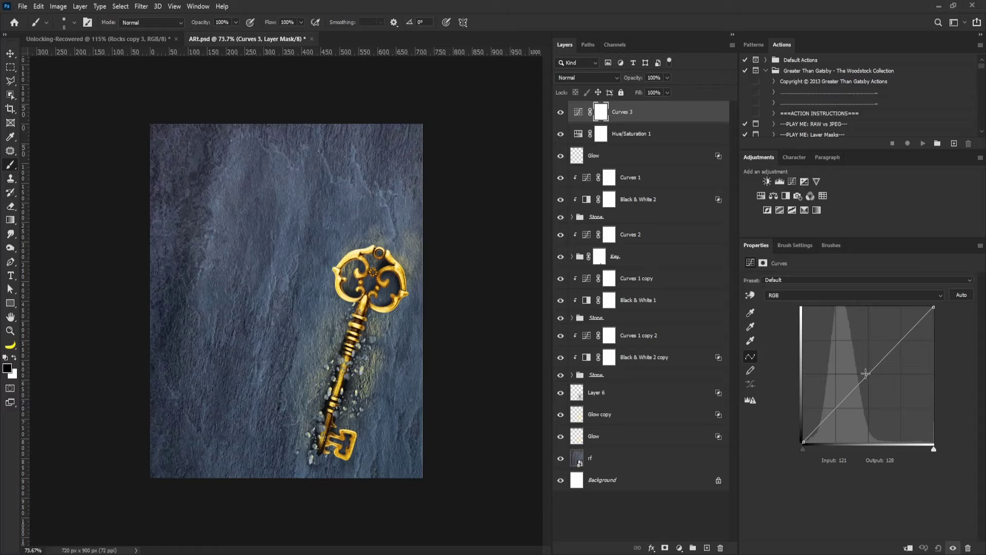
left_click_drag(865, 373, 875, 385)
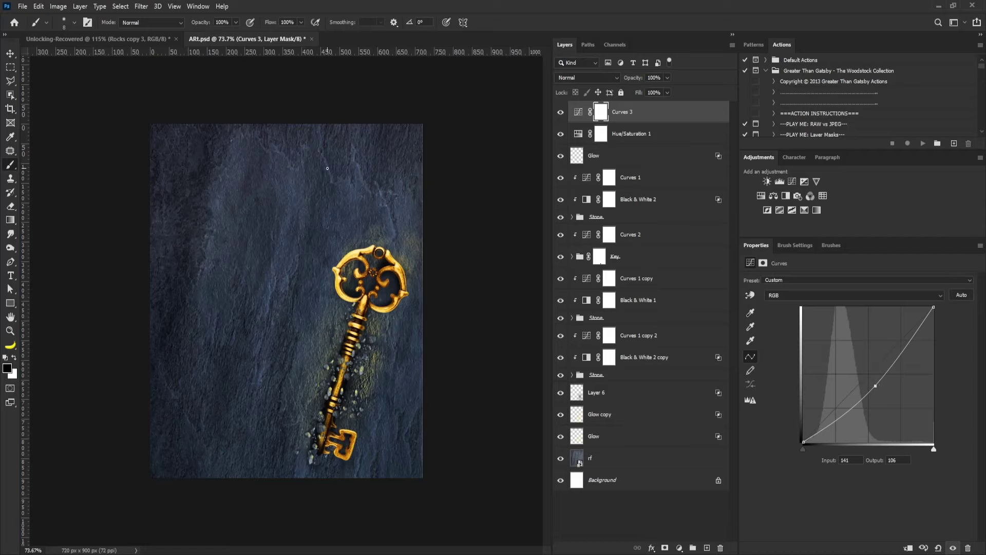
key("ctrl+i")
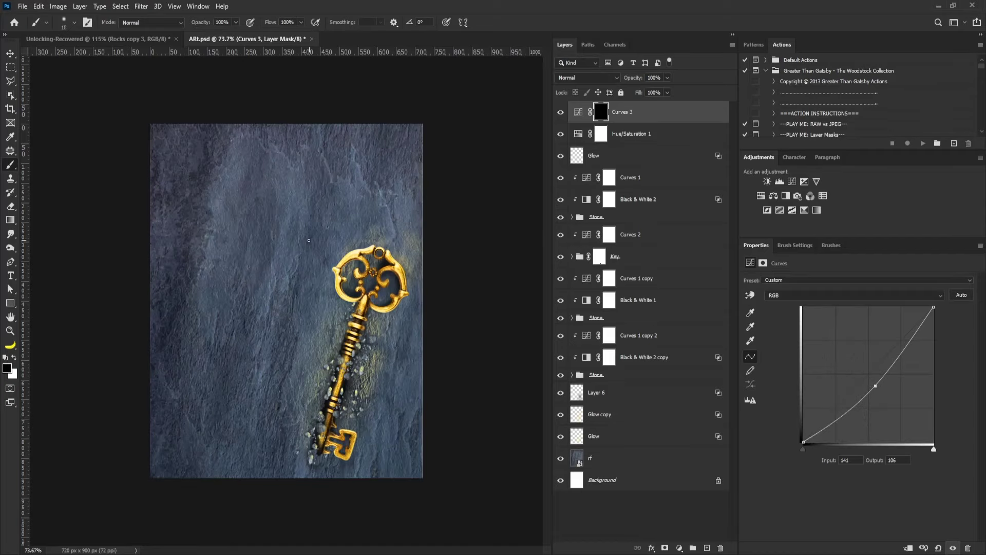
Paint white on the mask with a 400 px soft brush over the upper and left stone.
key("bracketright")
key("bracketright")
key("bracketright")
key("bracketright")
key("bracketright")
key("bracketright")
key("bracketright")
key("bracketright")
key("bracketright")
key("bracketright")
key("bracketright")
key("bracketright")
key("bracketright")
key("bracketright")
left_click(15, 357)
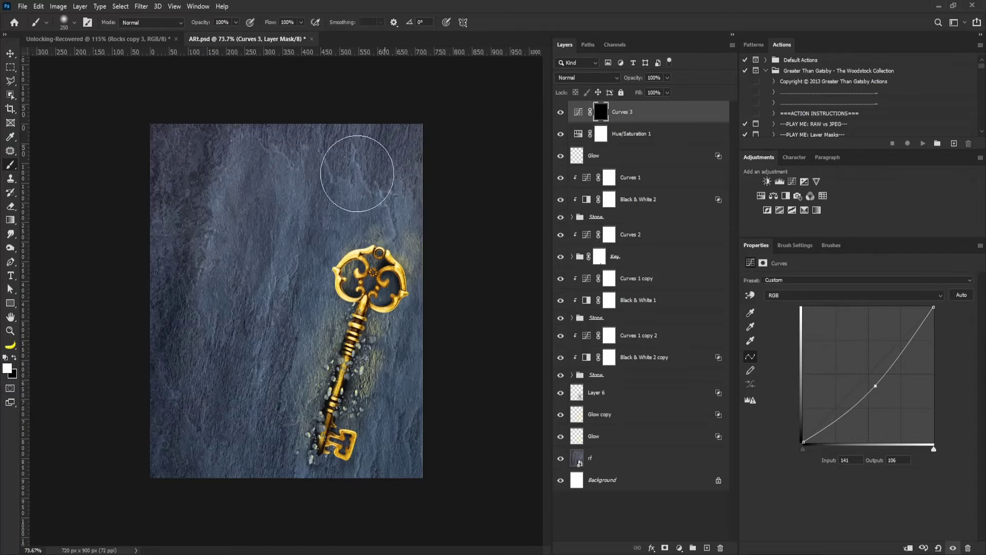
key("bracketright")
left_click(792, 244)
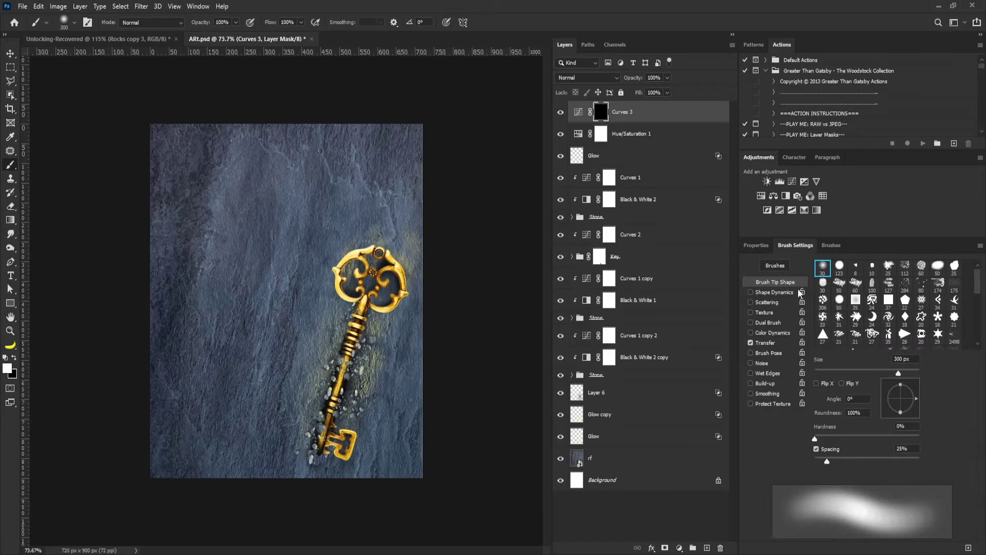
key("bracketright")
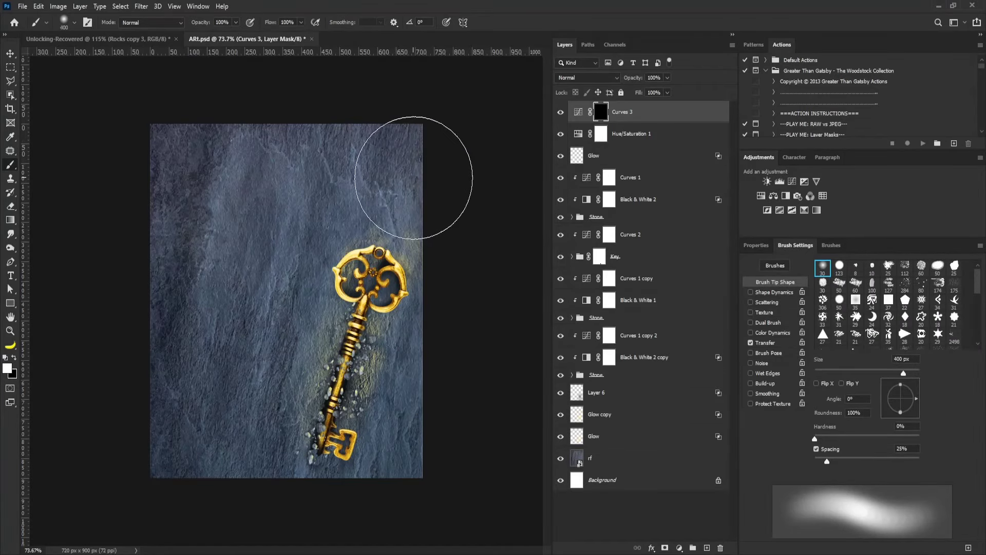
mouse_move(415, 165)
left_mouse_down()
mouse_move(424, 178)
mouse_move(176, 253)
mouse_move(237, 187)
mouse_move(208, 276)
mouse_move(174, 304)
mouse_move(223, 306)
mouse_move(359, 468)
left_mouse_up()
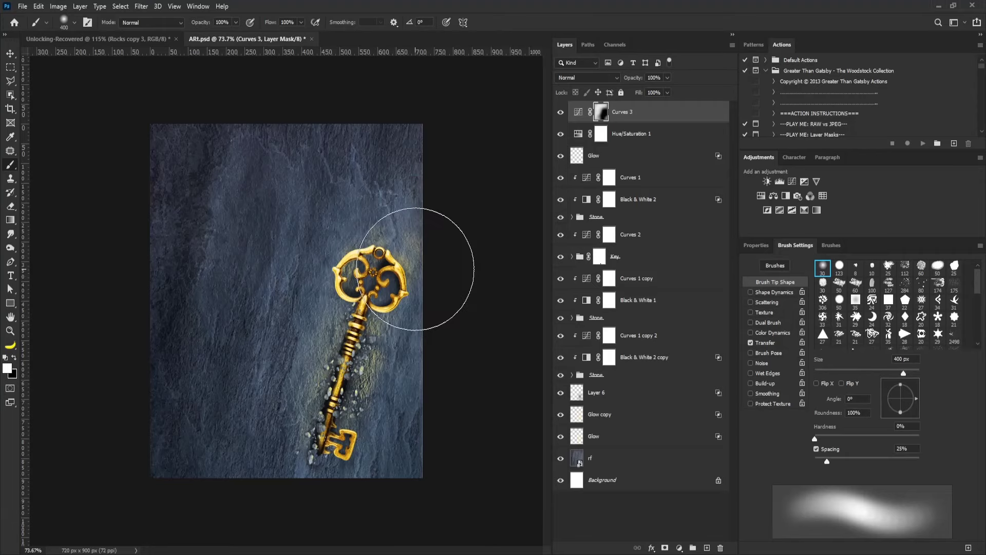
key("v")
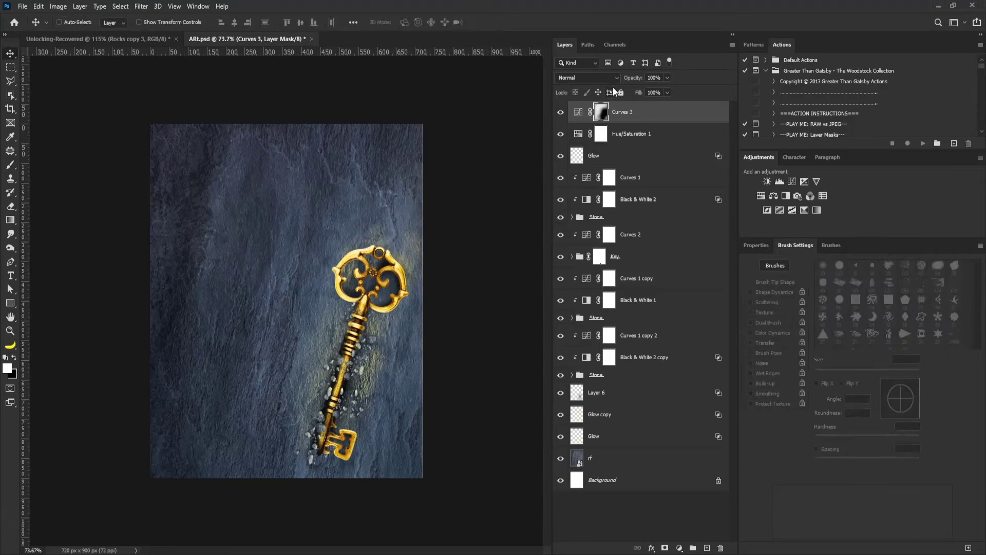
Stamp visible layers into Layer 7 and apply Smart Sharpen at 131%, 0.3 px.
key("ctrl")
key("ctrl+shift+alt+e")
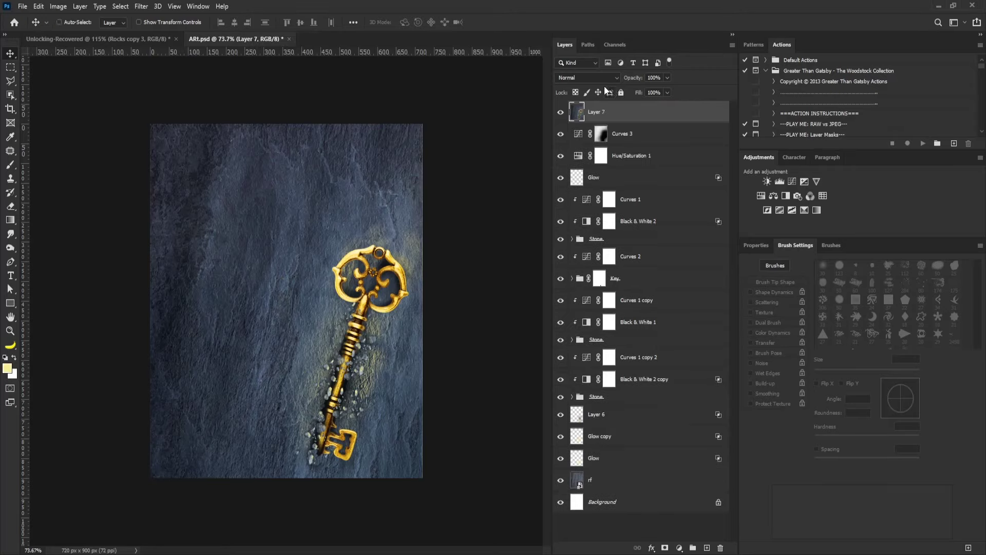
left_click(141, 7)
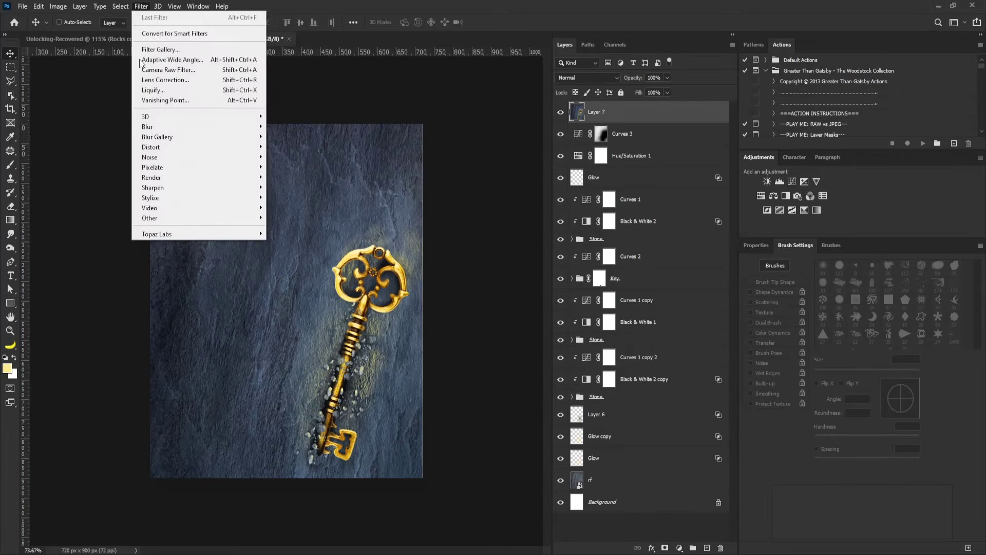
mouse_move(202, 189)
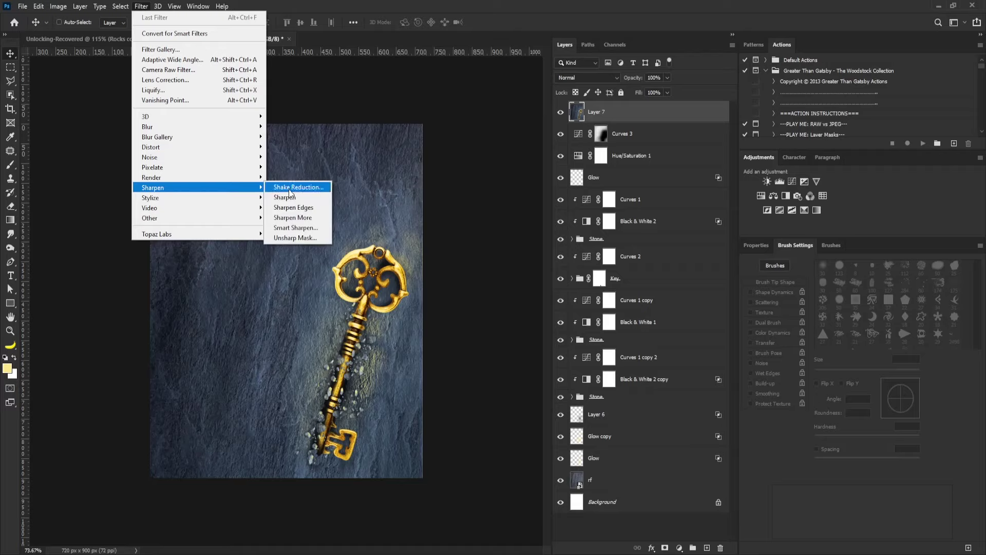
left_click(311, 228)
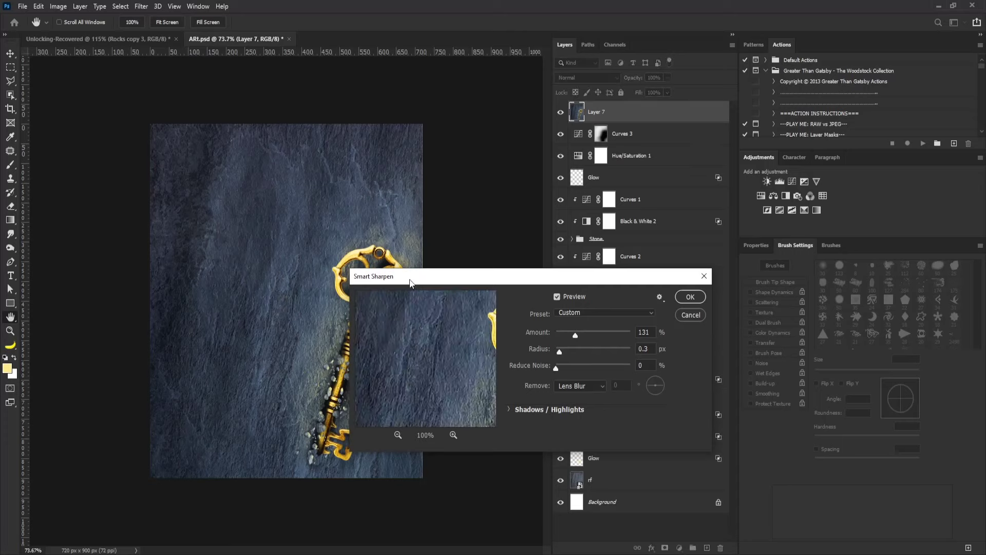
left_click_drag(410, 282, 461, 190)
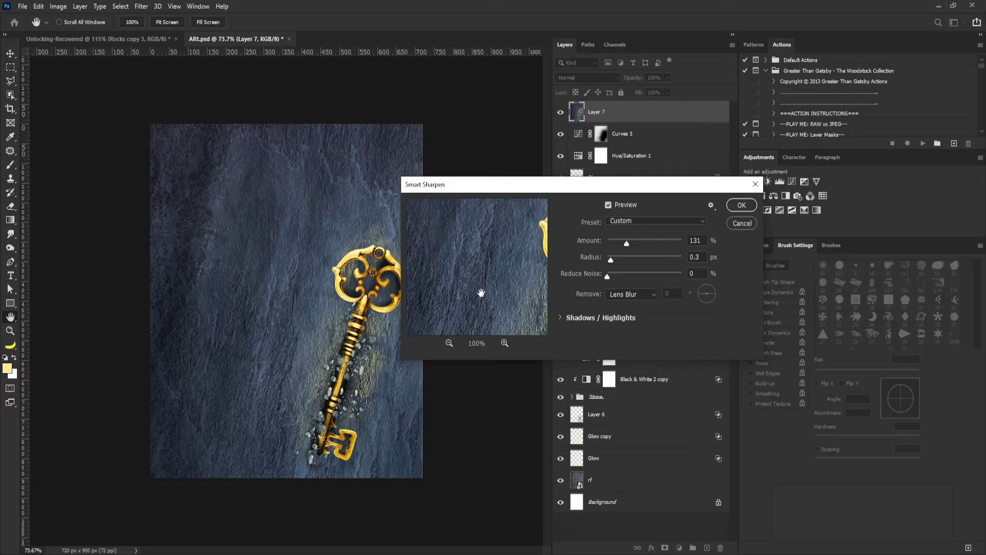
left_click(746, 207)
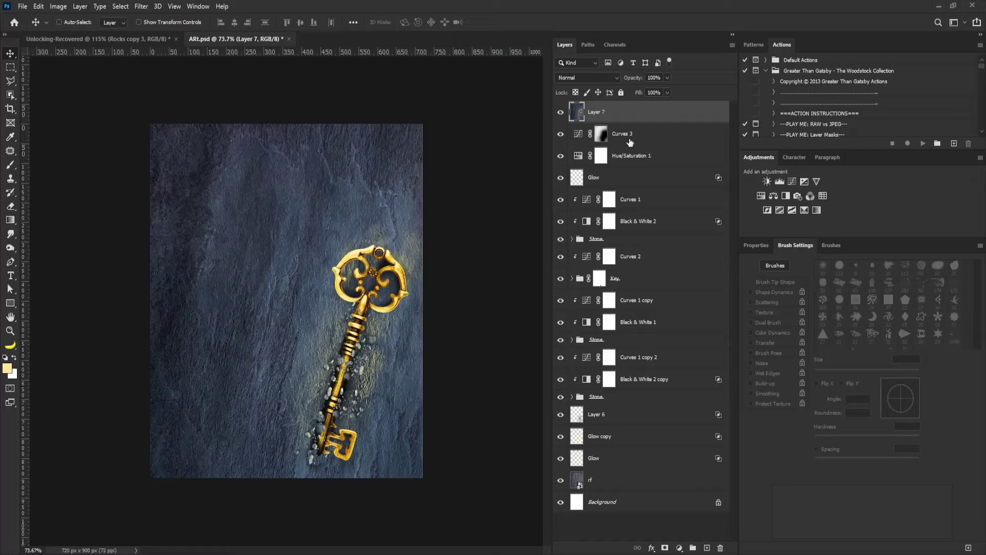
Group all artwork layers above Background into a group named Contents.
left_click(602, 502, "shift")
key("ctrl+g")
double_click(597, 108)
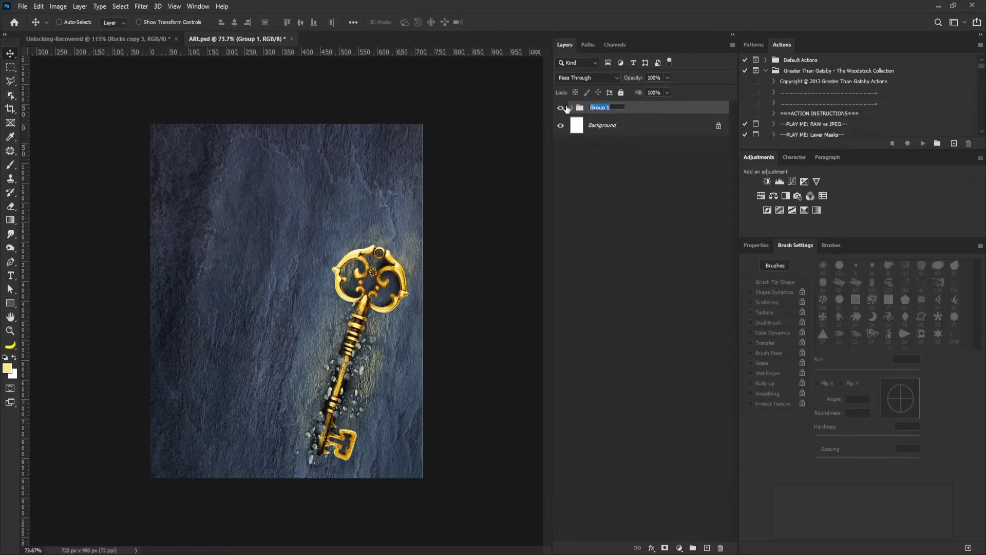
type("Contents")
key("Return")
Add 'Unlocking' left of the key in Bebas Neue and scale it up large.
key("t")
left_click(197, 294)
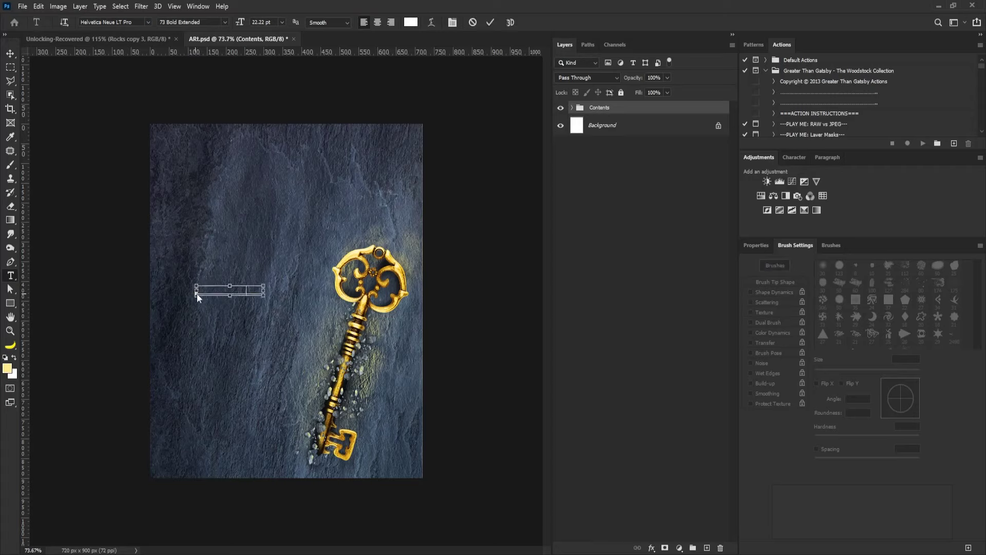
type("Unlocking")
double_click(578, 112)
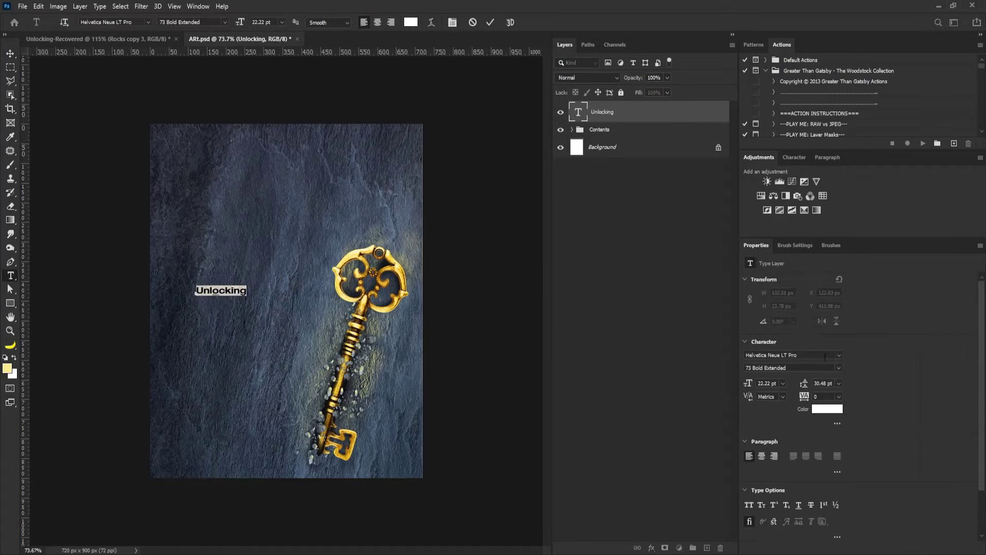
left_click(822, 356)
type("bebas")
key("Return")
key("ctrl+t")
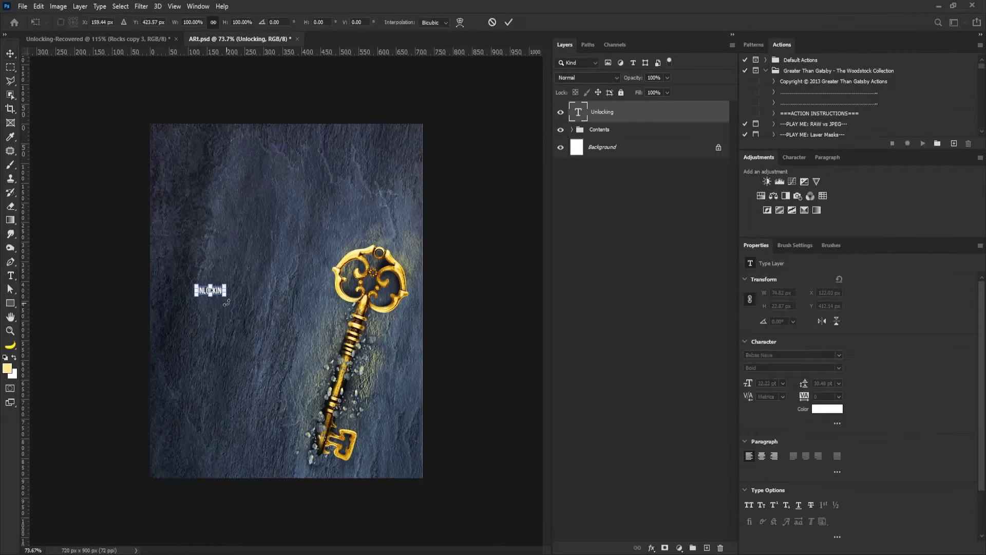
left_click_drag(224, 295, 300, 360)
key("Return")
Duplicate the title as 'POTENTIAL' below UNLOCKING, offset to the right.
left_click_drag(259, 298, 244, 324)
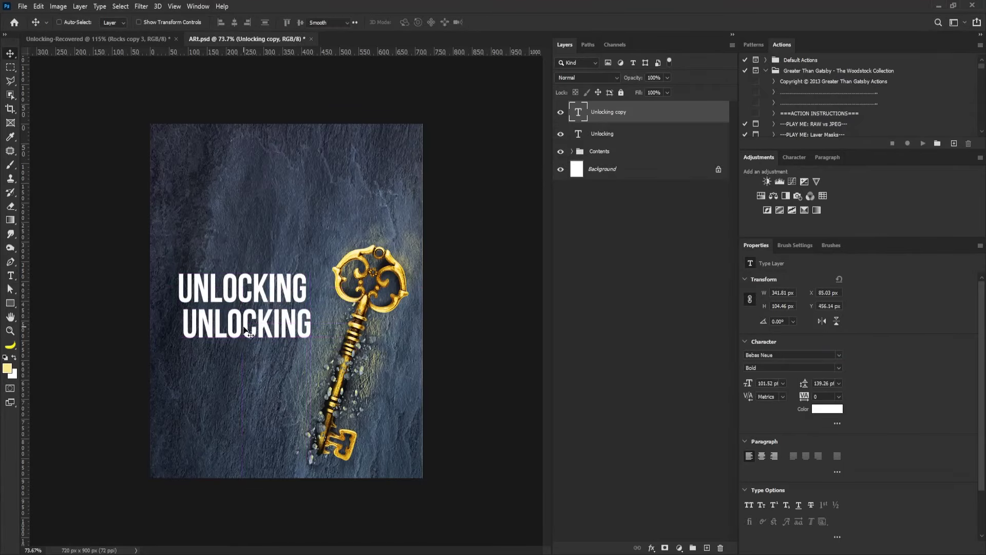
double_click(244, 324)
type("potential")
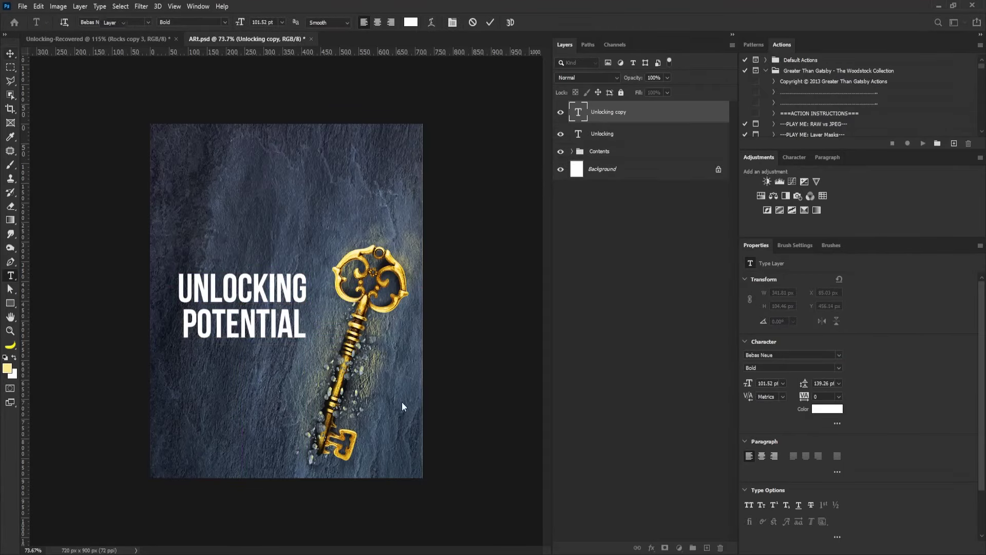
key("ctrl+Return")
key("v")
left_click_drag(205, 331, 246, 217)
Make a 'YOUR FULL' copy with tighter leading, resized to sit beside POTENTIAL.
double_click(284, 205)
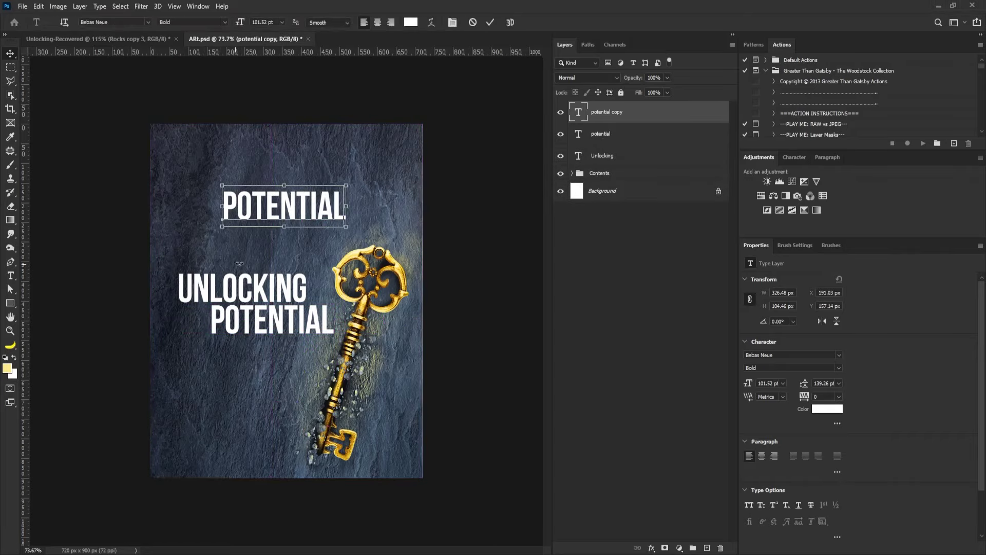
type("your")
key("Return")
type("full")
left_click(811, 384)
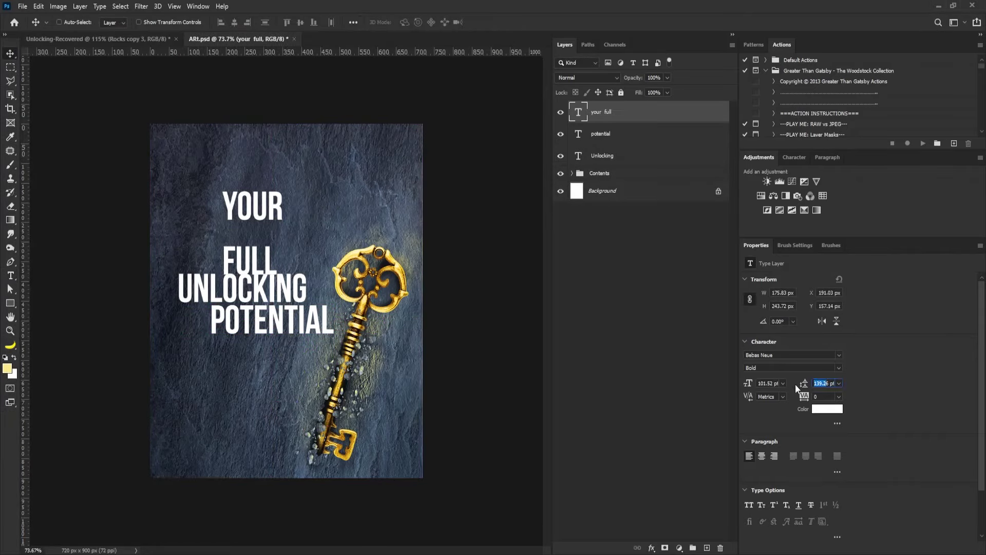
key("shift+Down")
key("shift+Down")
key("shift+Down")
key("shift+Down")
key("shift+Down")
key("ctrl+Return")
key("v")
key("ctrl+t")
left_click_drag(289, 256, 190, 314)
scroll(198, 306, "up", 5)
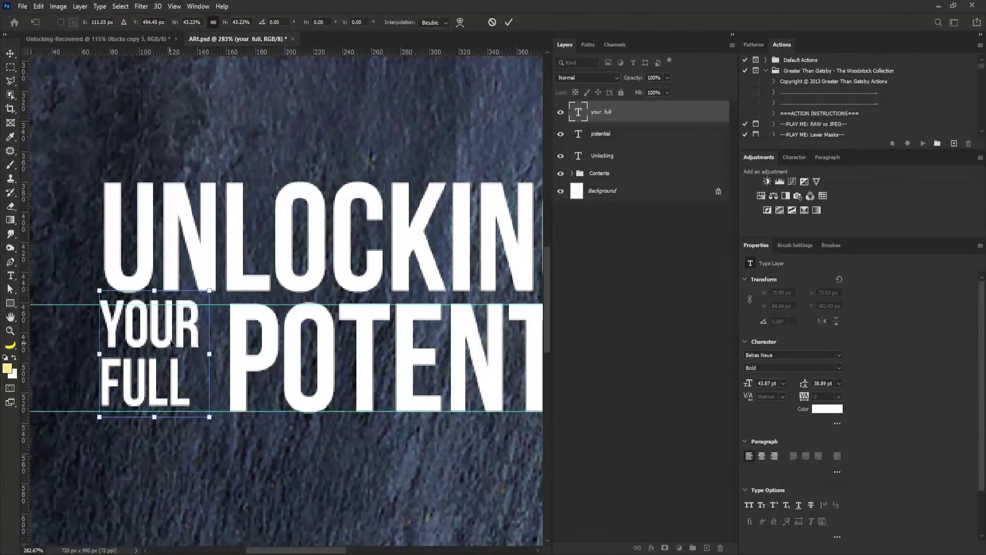
left_click_drag(209, 416, 219, 420)
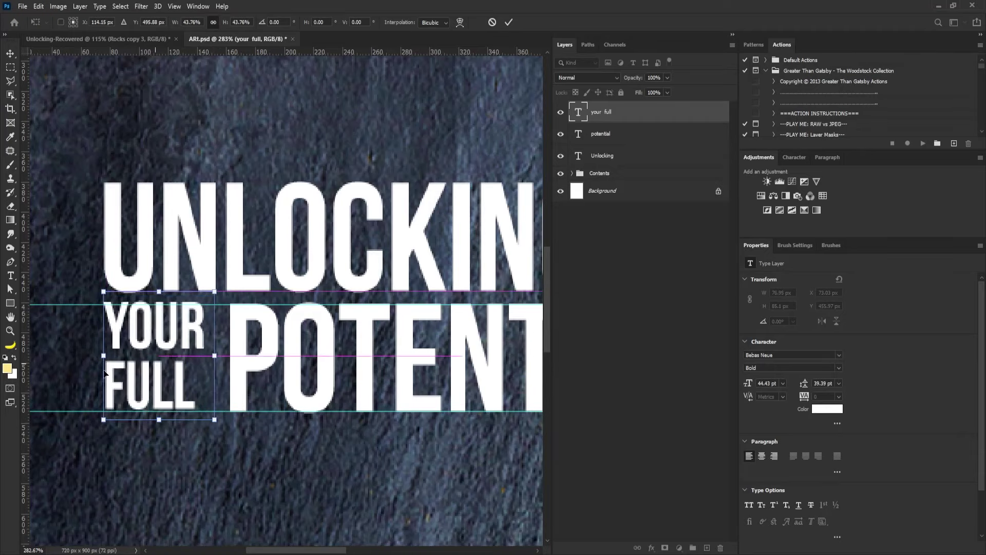
key("Return")
Left-align the UNLOCKING, YOUR FULL and POTENTIAL title lines.
left_click(612, 156, "ctrl")
left_click(220, 24)
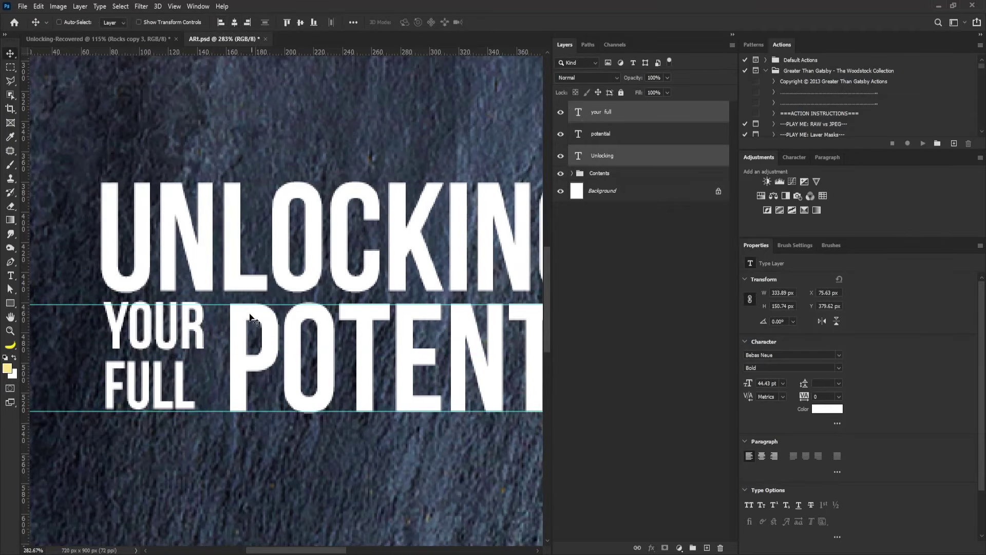
scroll(232, 257, "down", 3)
scroll(233, 250, "up", 4)
right_click(233, 249)
left_click(244, 257)
key("ctrl+t")
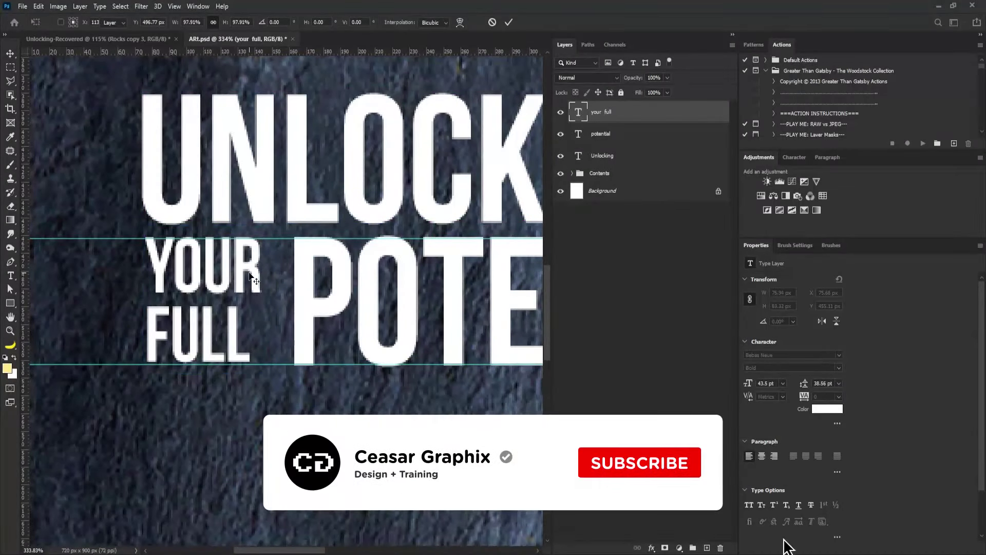
key("Return")
scroll(282, 245, "down", 5)
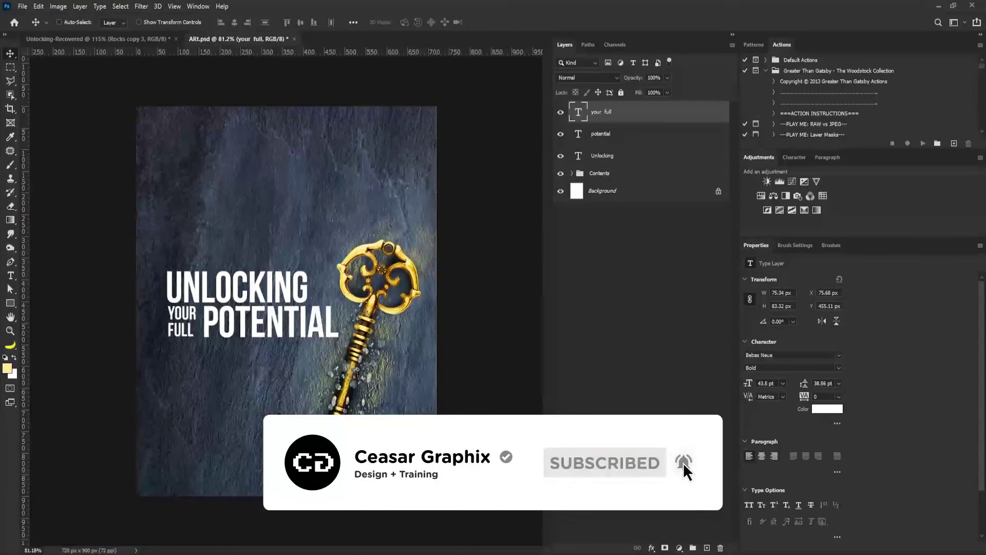
Add a byline crediting the speaker by name just beneath POTENTIAL.
key("t")
left_click(205, 396)
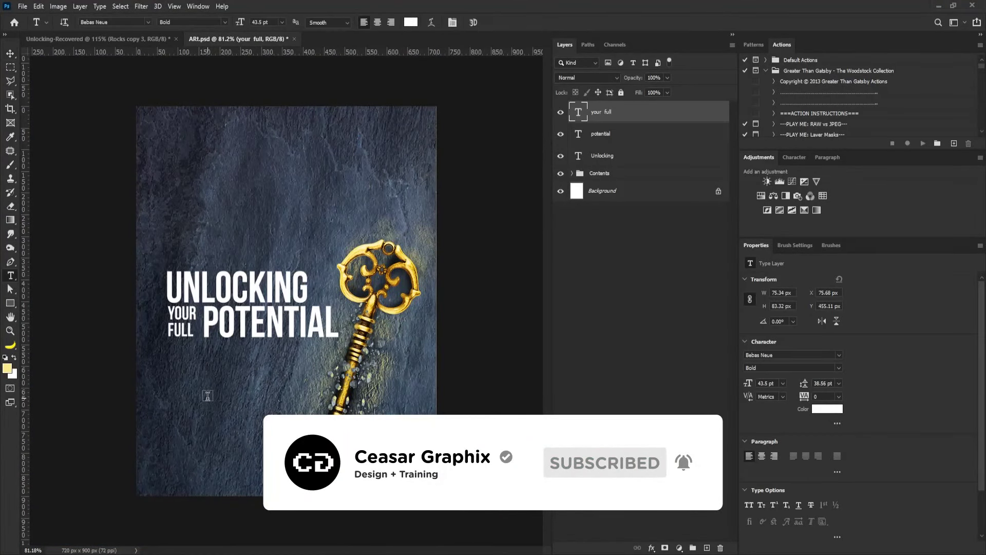
left_click(10, 53)
left_click_drag(215, 393, 216, 355)
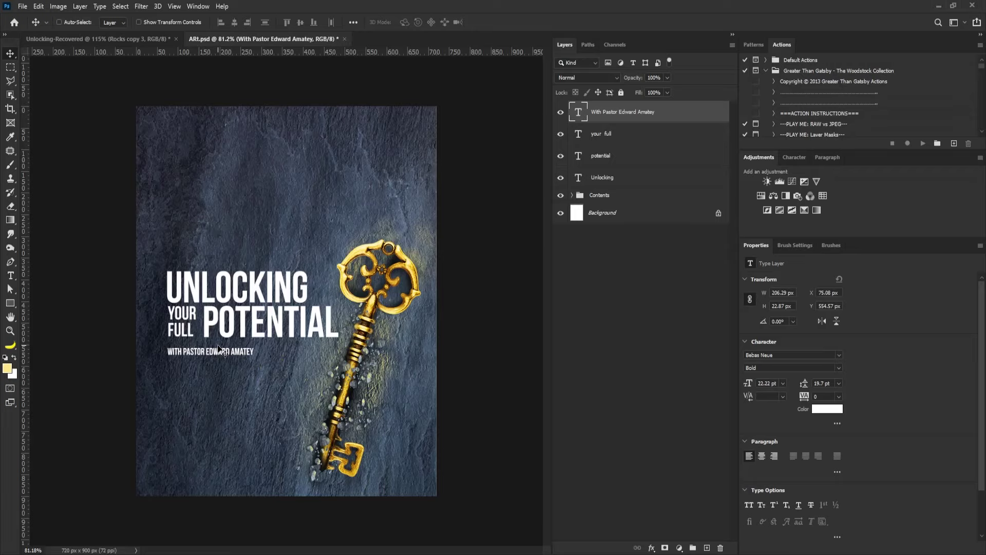
Change the speaker byline's font to Montserrat.
left_click(770, 355)
type("mons")
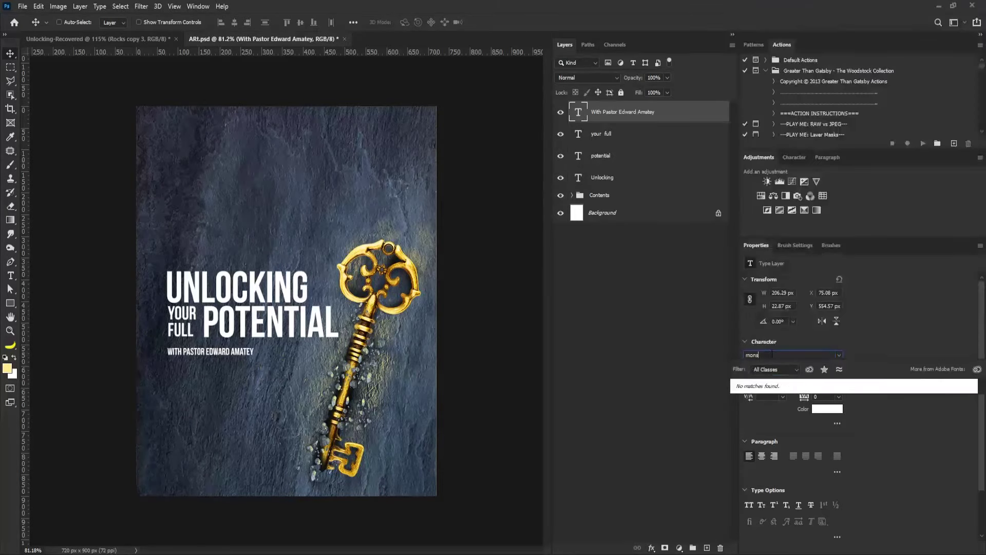
key("BackSpace")
type("tserrat")
key("Return")
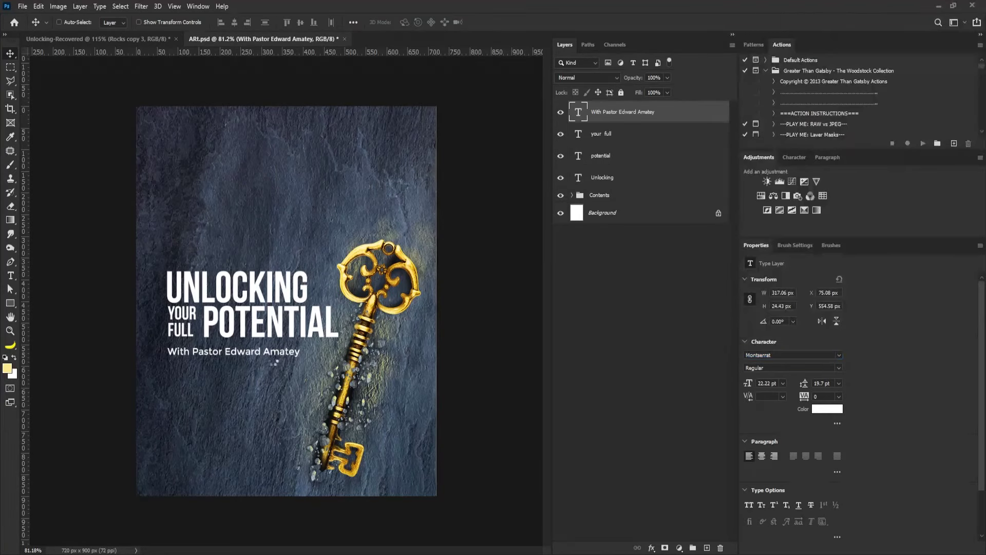
Give the speaker's name in the byline a Bold weight.
double_click(177, 351)
left_click_drag(191, 351, 300, 351)
left_click(839, 396)
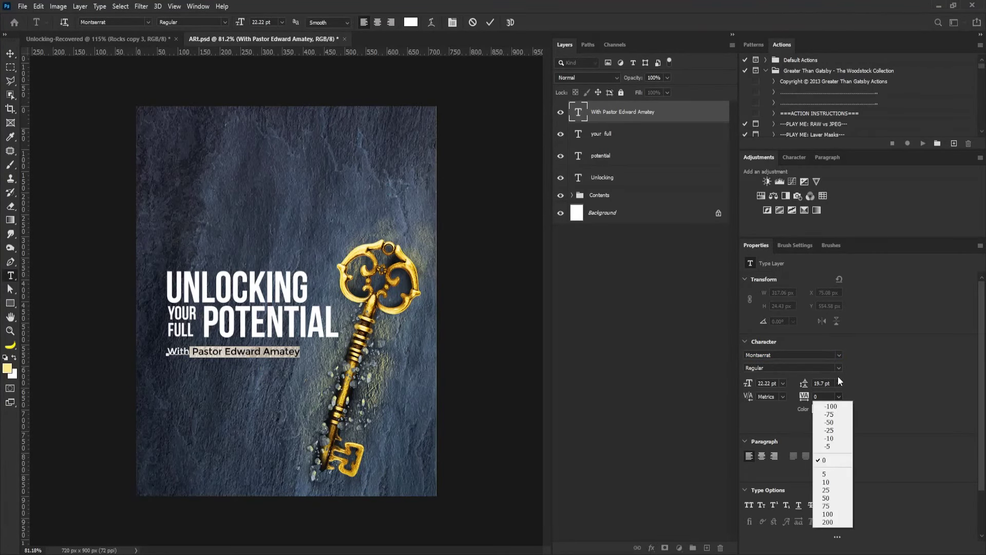
left_click(838, 367)
left_click(809, 477)
left_click(10, 53)
Set the YOUR FULL layer's letter spacing to 20.
left_click(581, 135)
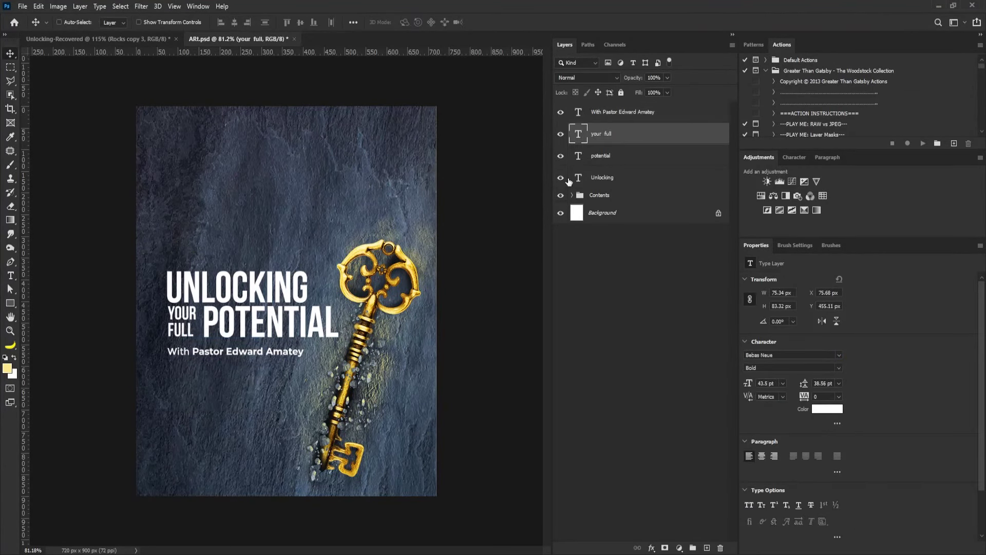
left_click_drag(804, 396, 775, 387)
right_click(229, 333)
left_click(252, 338)
right_click(181, 320)
left_click(214, 323)
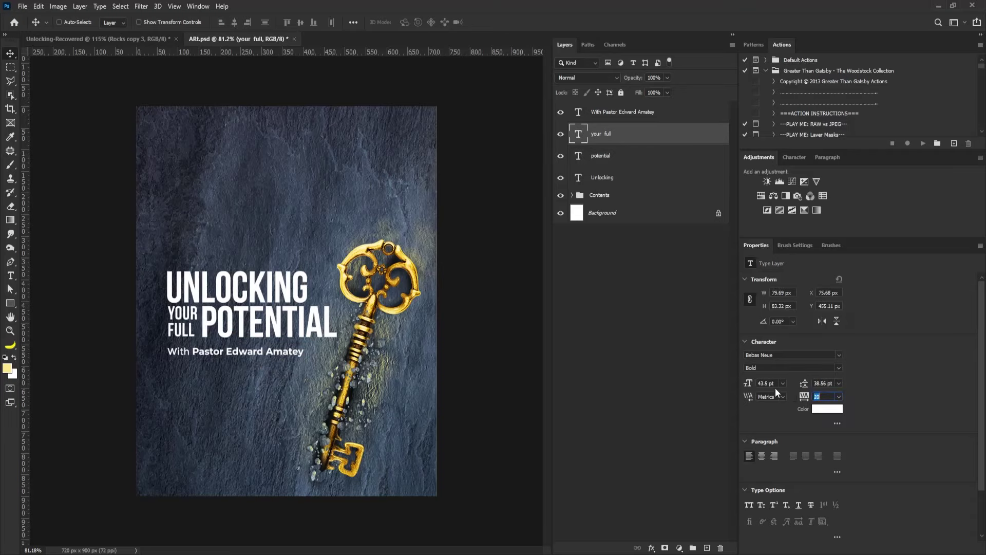
left_click(291, 282)
Group the four title text layers and name the group 'Title'.
left_click(616, 111)
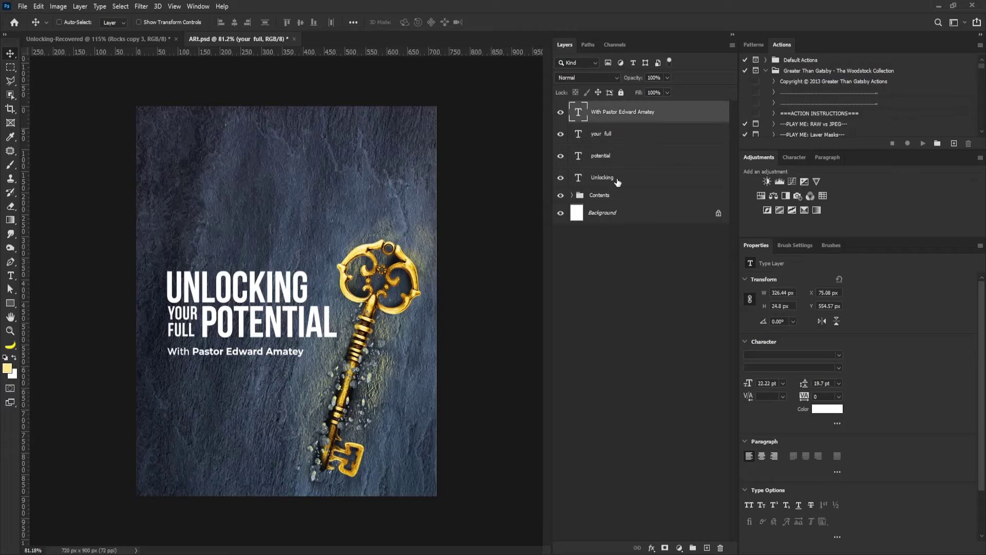
left_click(616, 177, "shift")
key("ctrl+g")
double_click(592, 107)
type("Ti")
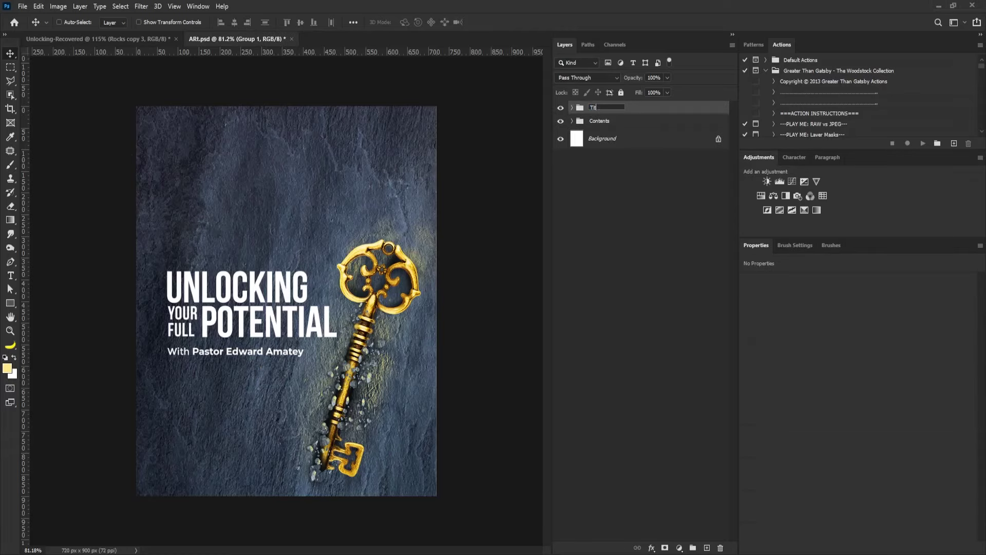
type("tklle")
key("Return")
Nudge the title block left and up, and tighten the byline's letter spacing.
left_click_drag(175, 267, 163, 260)
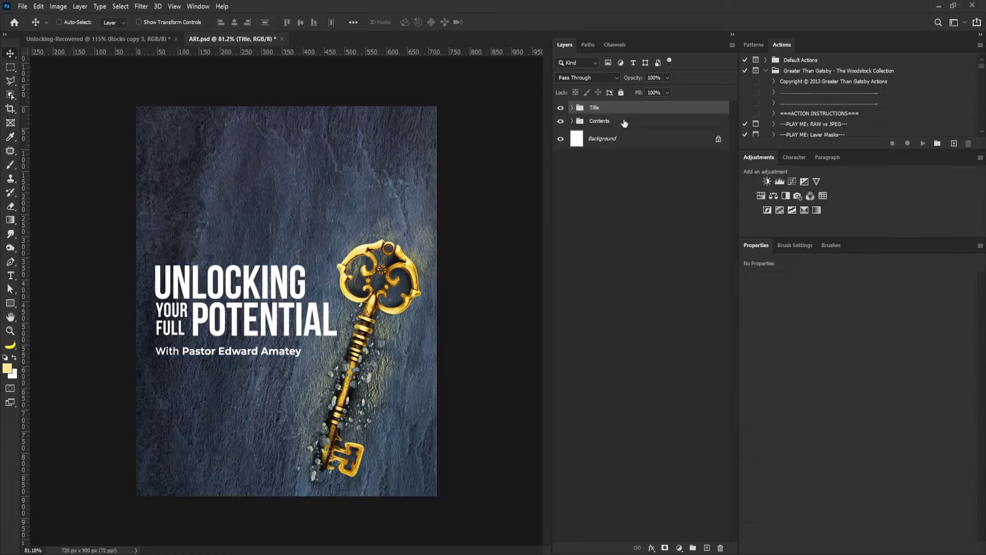
left_click(572, 107)
double_click(586, 125)
key("alt+Left")
key("alt+Left")
key("alt+Left")
key("ctrl+Return")
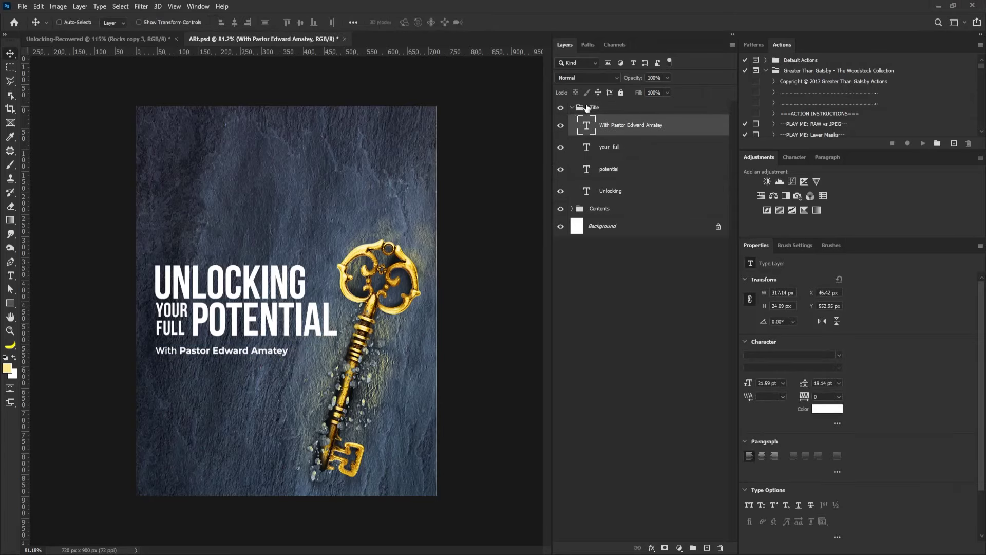
Collapse the Title group and start a new text line below for the time.
left_click(572, 107)
left_click(606, 107)
key("t")
left_click(162, 402)
Enter '8:00pm' as the time text and enlarge it.
type("8:00pm")
key("ctrl+Return")
key("v")
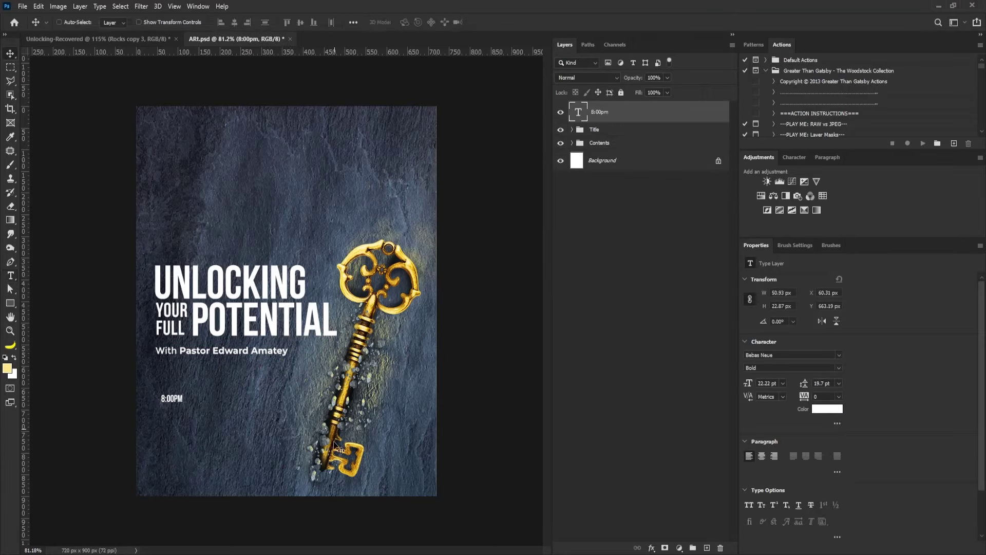
key("ctrl+t")
left_click_drag(183, 404, 272, 430)
key("Return")
Apply Montserrat to 8:00pm and align it with the speaker line's left edge.
left_click(838, 354)
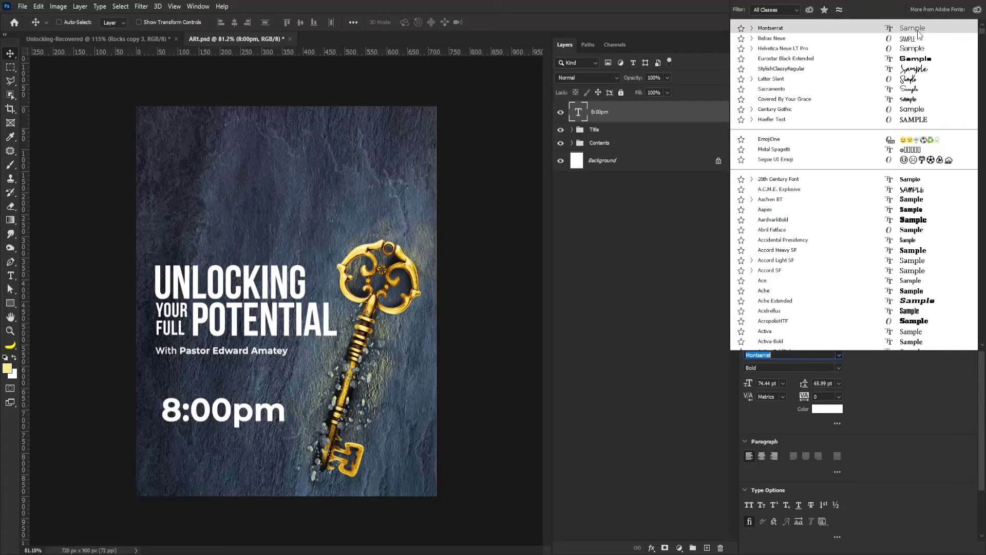
left_click(917, 30)
left_click_drag(293, 409, 193, 427)
key("ctrl+t")
key("Return")
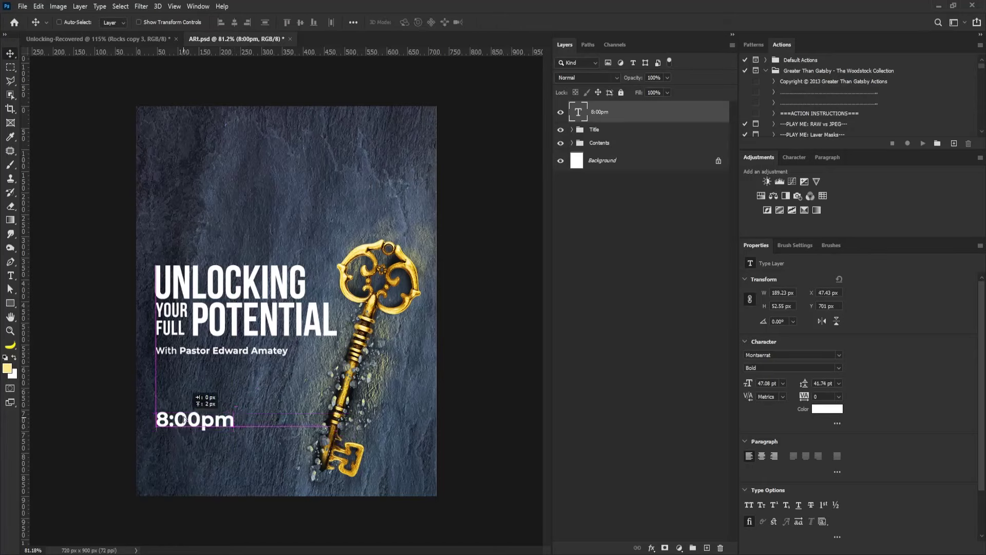
Make 8:00pm Medium weight with tighter spacing, shrink it and move it lower.
key("Down")
key("Down")
left_click(831, 367)
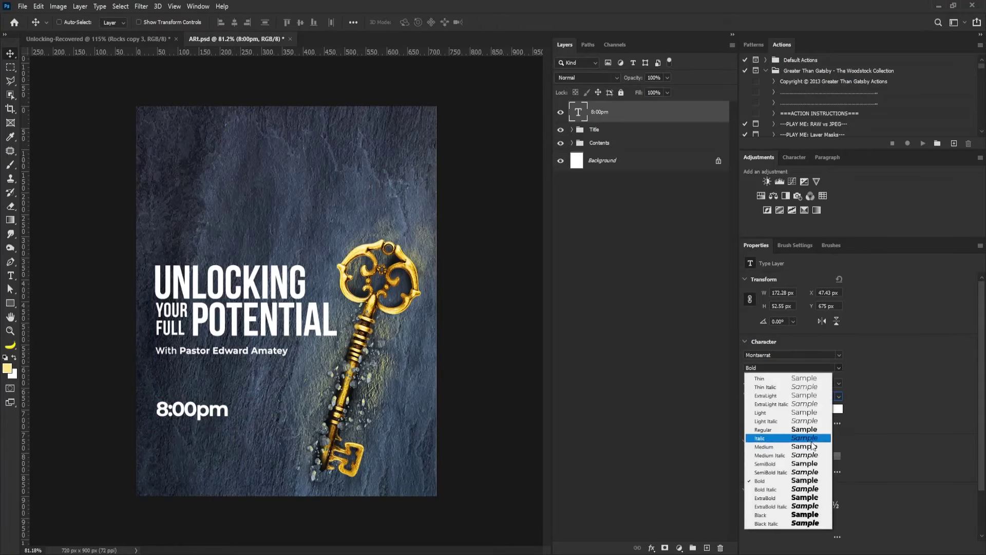
left_click(812, 444)
key("ctrl+t")
left_click_drag(225, 424, 212, 422)
left_click_drag(166, 415, 166, 433)
Add the 'Sun, 29 August' date in Bold, lined up under the time.
key("t")
left_click(163, 459)
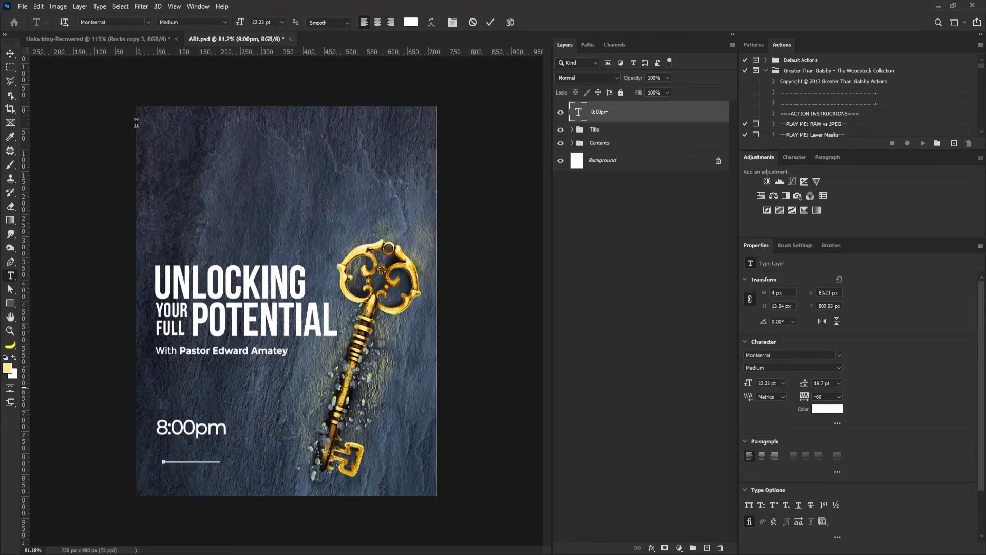
type("Sun, 29 August")
key("ctrl+a")
left_click(838, 368)
left_click(804, 481)
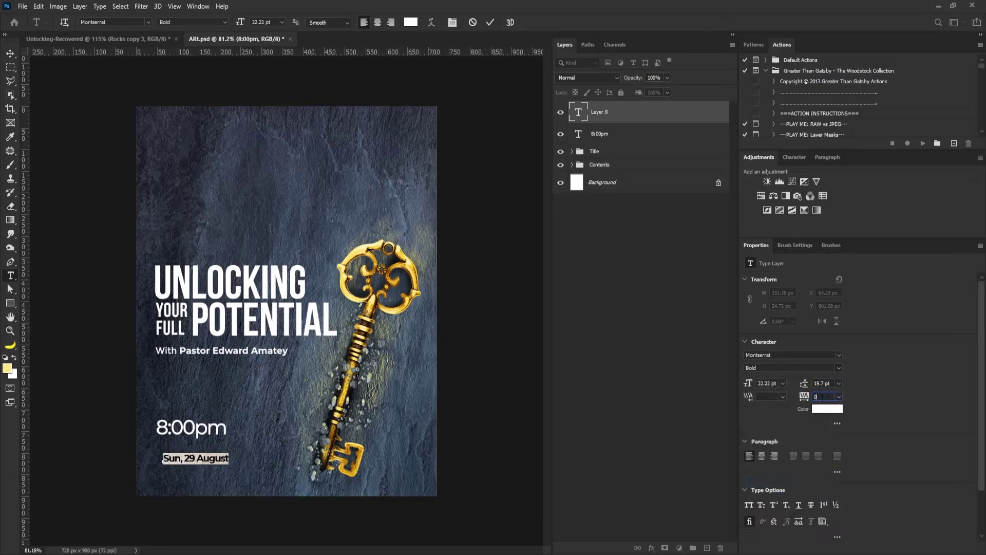
left_click(11, 53)
left_click_drag(182, 466, 193, 427)
key("alt+shift+bracketleft")
Paste the two-line venue text below the date with 29 pt leading and position it.
key("t")
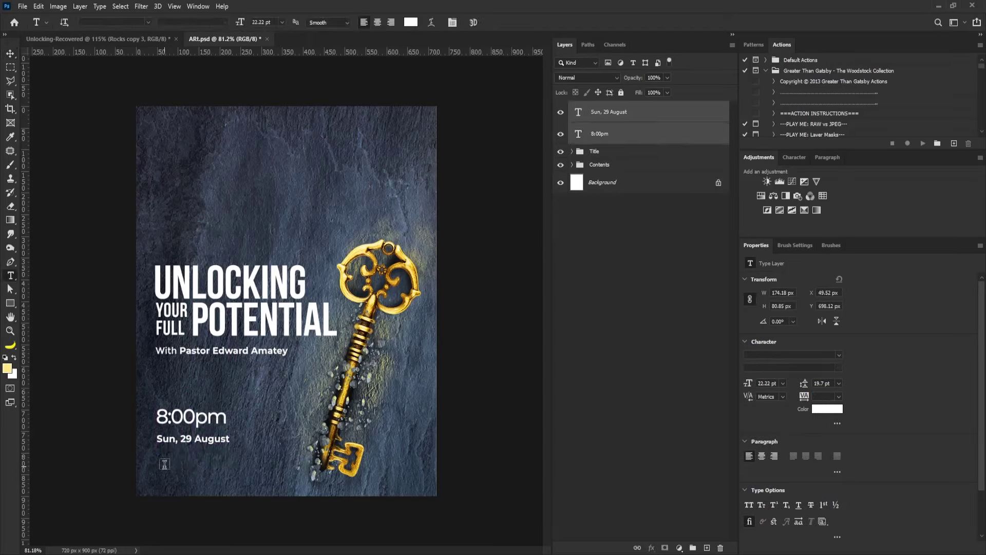
left_click(164, 462)
type("The Living Hope International Chapel, Biakpa.")
key("ctrl+Return")
double_click(578, 111)
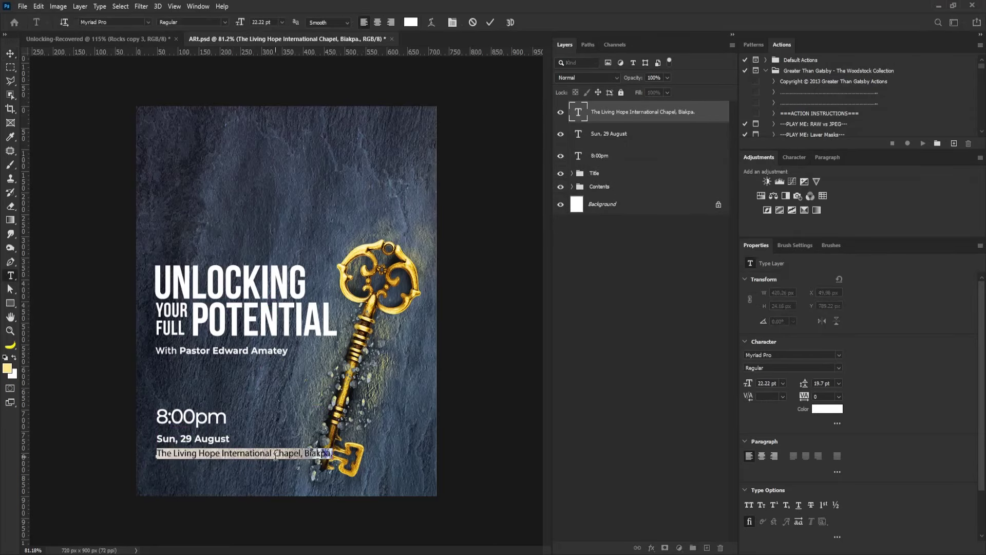
left_click(807, 384)
type("29")
key("Return")
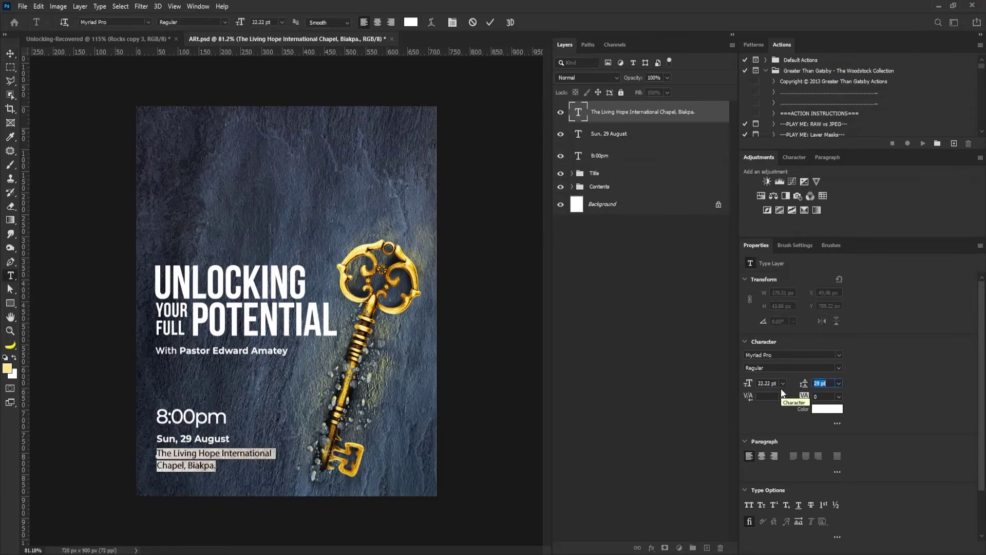
left_click(9, 53)
left_click_drag(219, 466, 216, 480)
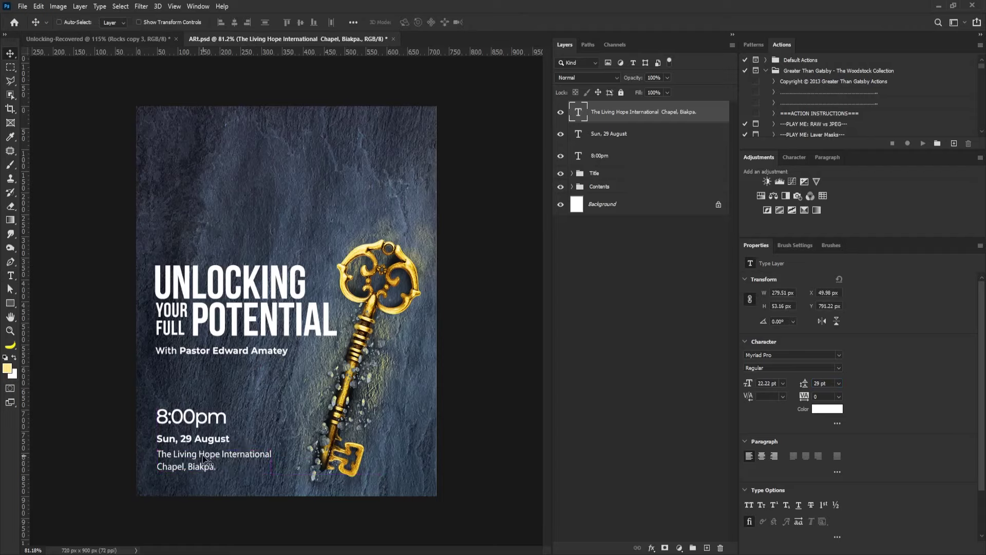
left_click(596, 136)
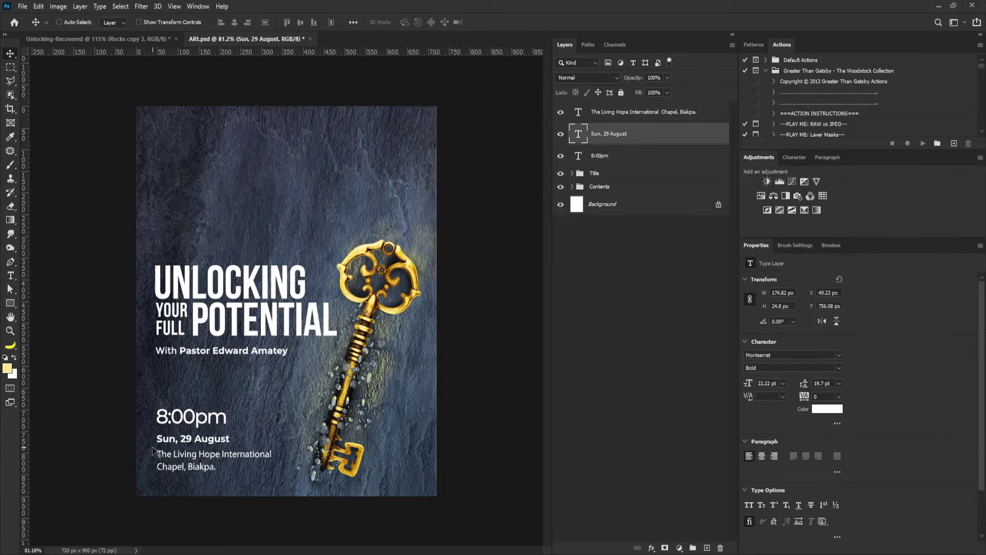
scroll(152, 446, "up", 3)
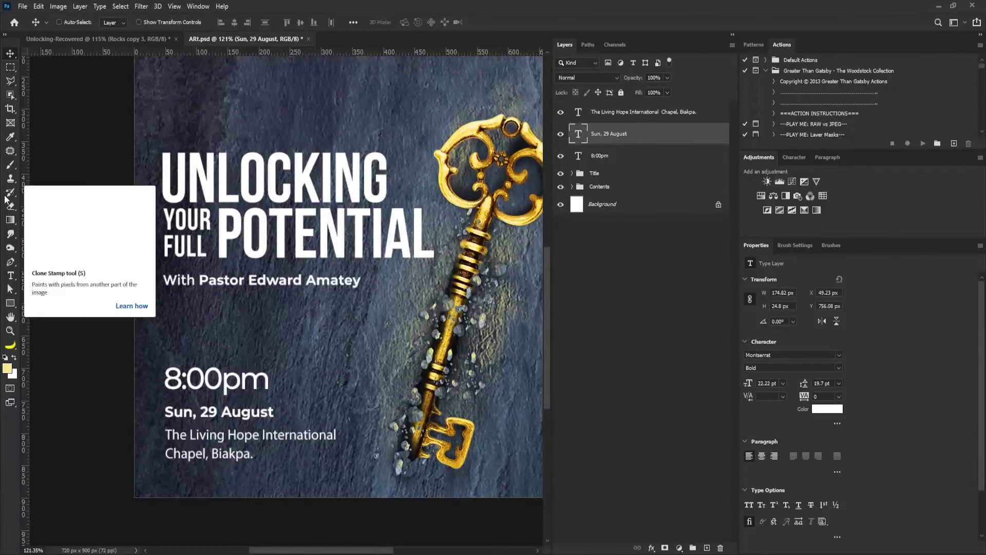
left_click(11, 303)
left_click_drag(165, 418, 296, 395)
key("v")
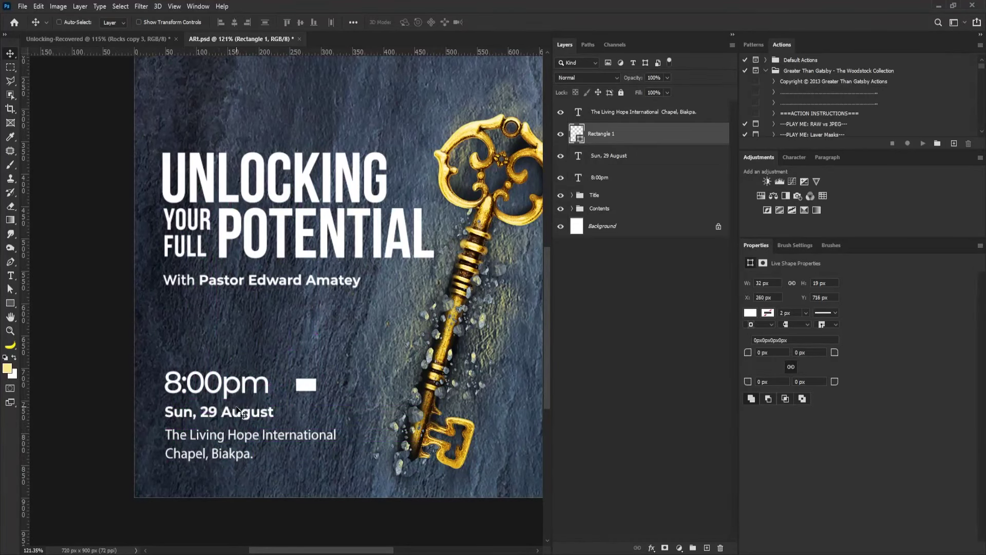
key("Delete")
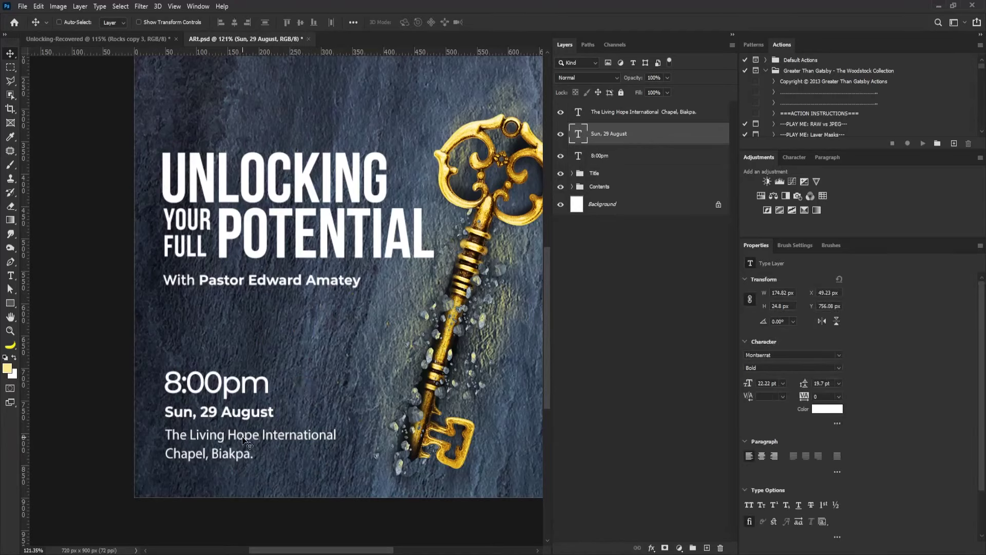
scroll(246, 441, "down", 3)
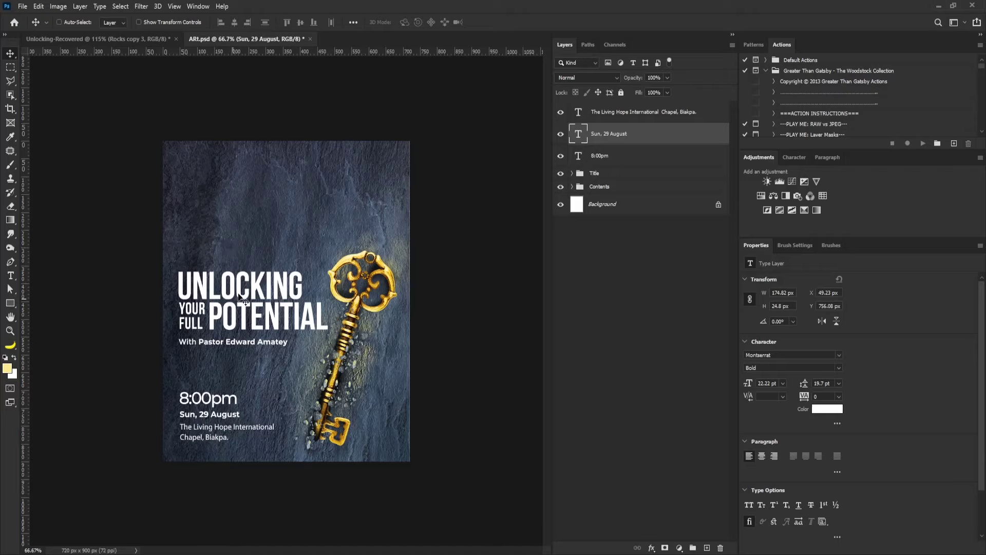
Group the your full, potential and Unlocking layers into Group 1.
left_click(573, 174)
left_click(572, 174)
left_click(572, 173)
left_click(573, 174)
left_click(602, 210)
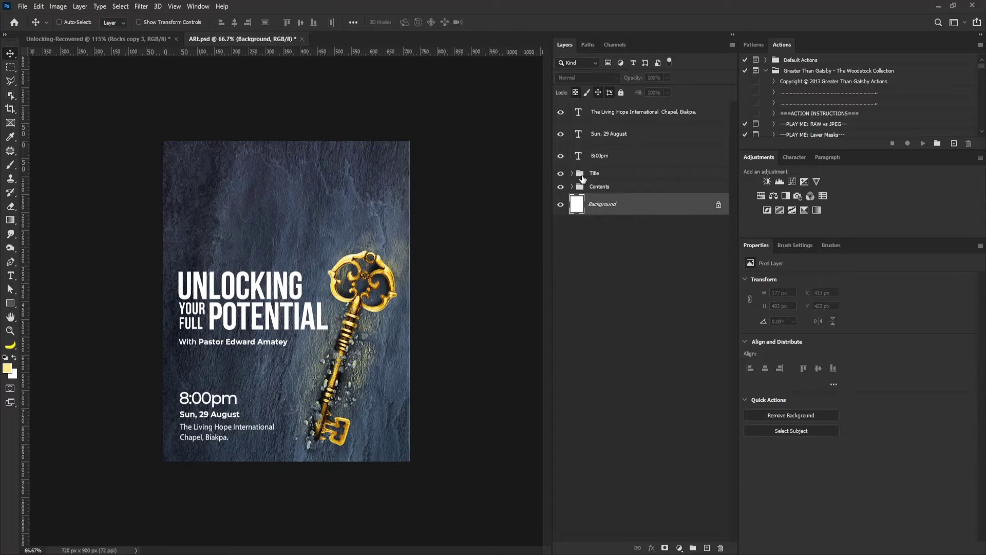
left_click(572, 174)
left_click(612, 213)
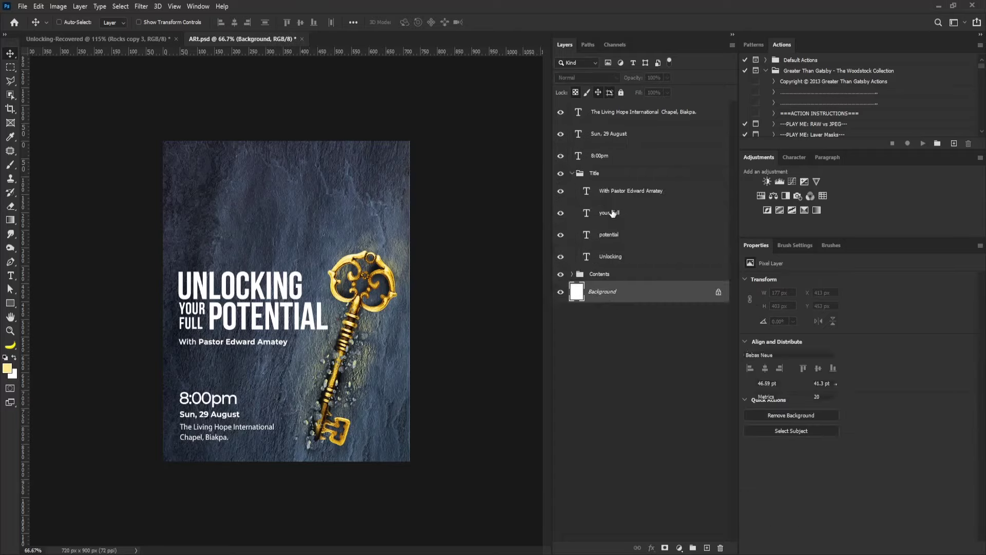
left_click(619, 259, "shift")
key("ctrl+g")
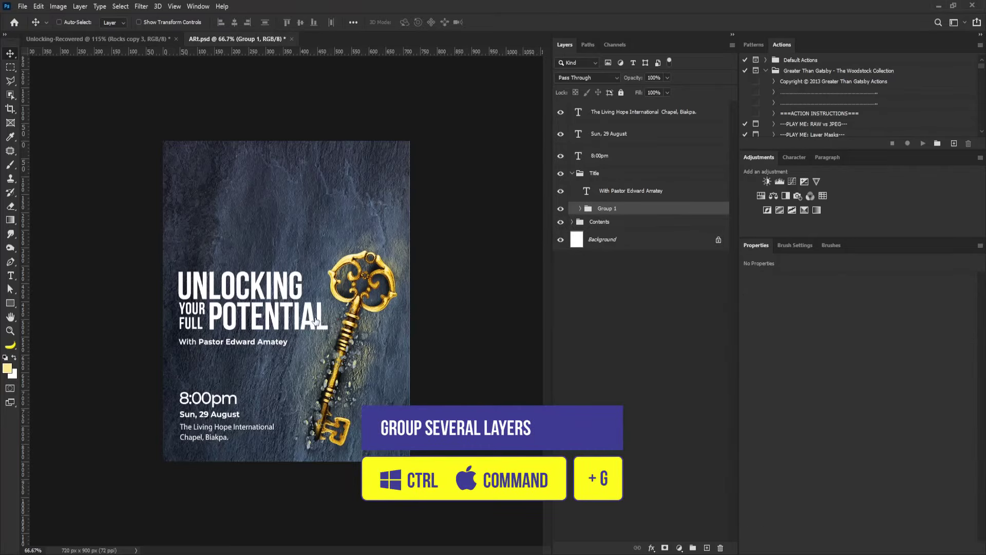
Set Group 1's Underlying Layer Blend If to 0/56–85/128 for a distressed stone look.
double_click(578, 377)
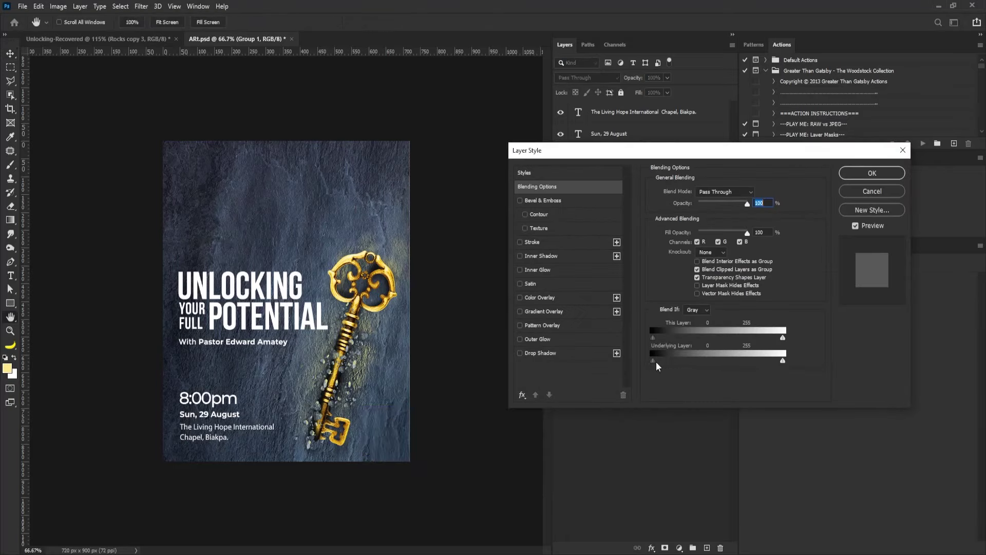
left_click_drag(781, 361, 703, 365)
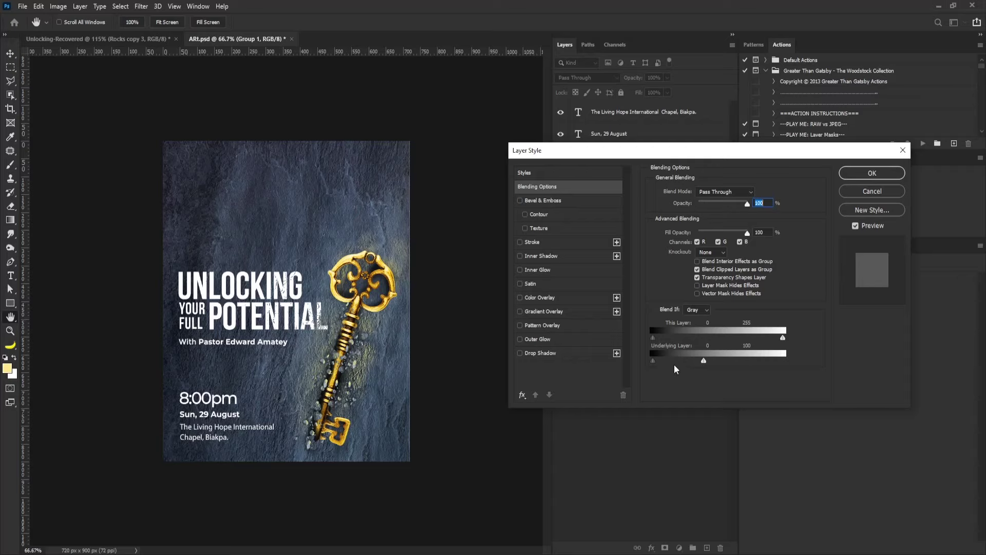
left_click_drag(654, 363, 661, 363)
left_click_drag(667, 364, 697, 366)
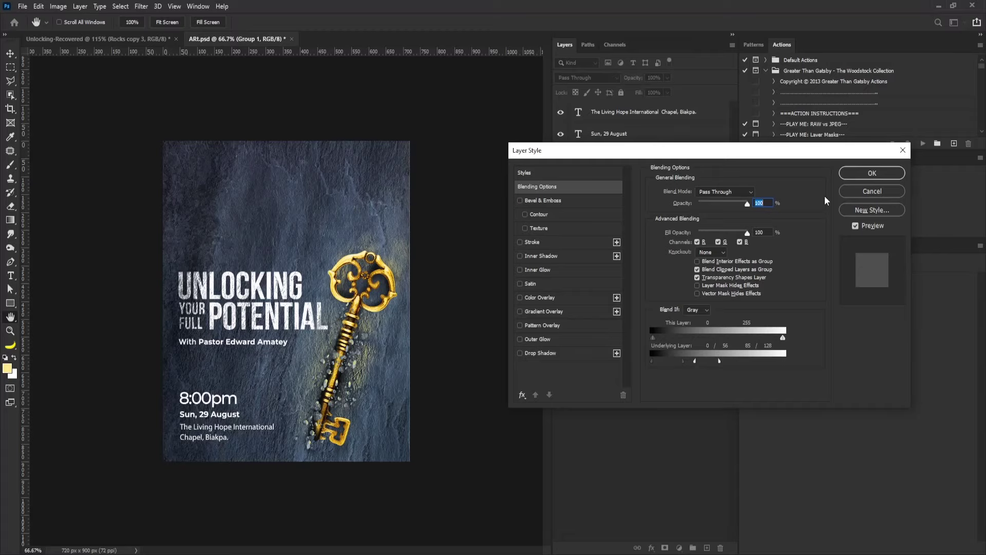
left_click(871, 173)
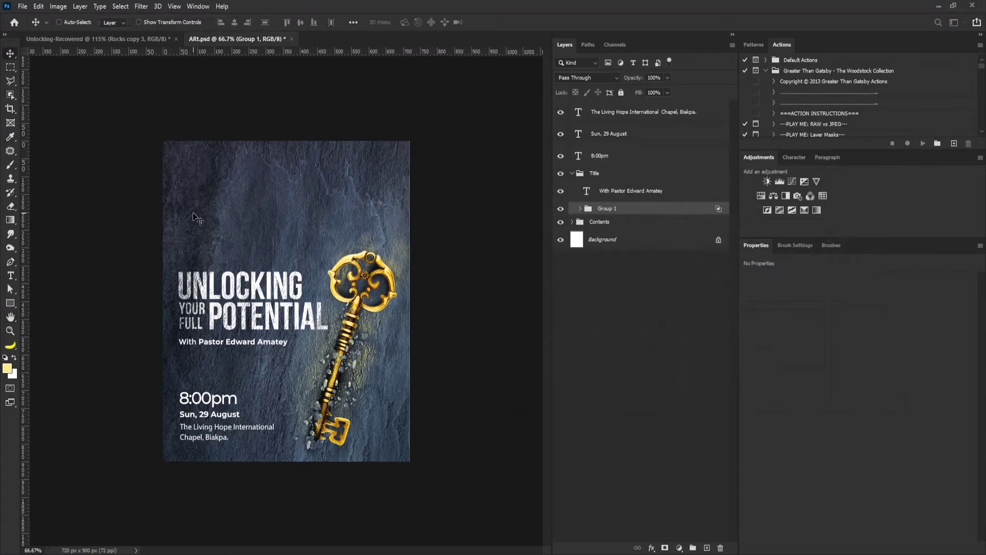
Draw a 94x94 px white circle near the poster's top-left corner.
left_click(571, 174)
left_click(7, 305)
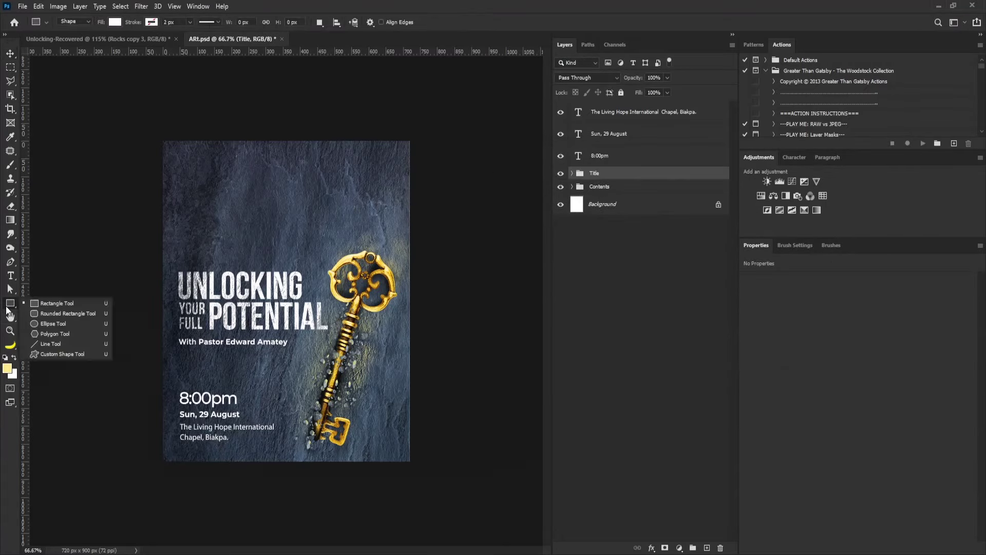
left_click(61, 305)
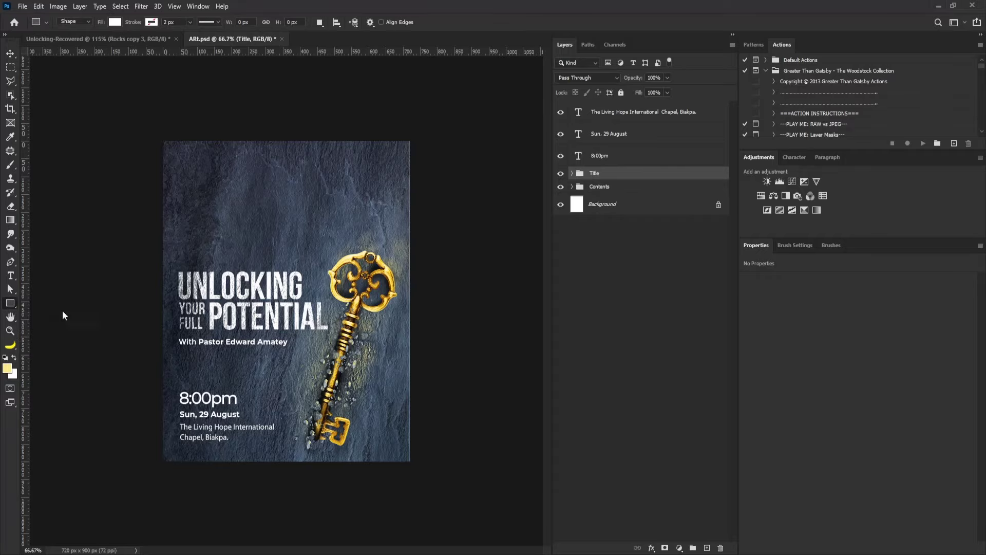
left_click(185, 156)
left_click(501, 207)
mouse_move(179, 157)
left_mouse_down()
mouse_move(213, 197)
mouse_move(210, 189)
left_mouse_up()
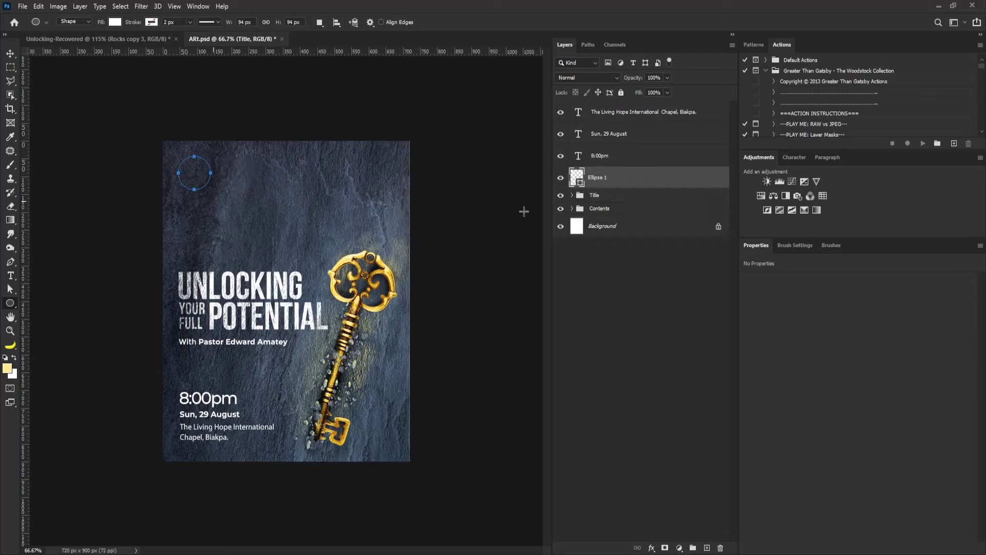
Move the 8:00pm text slightly higher.
left_click(599, 155)
key("v")
left_click_drag(336, 412, 337, 403)
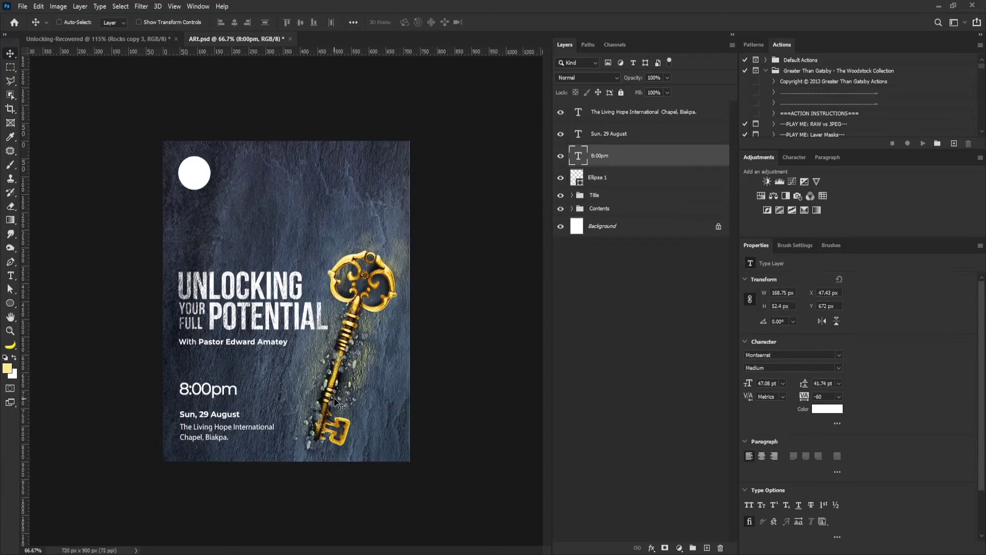